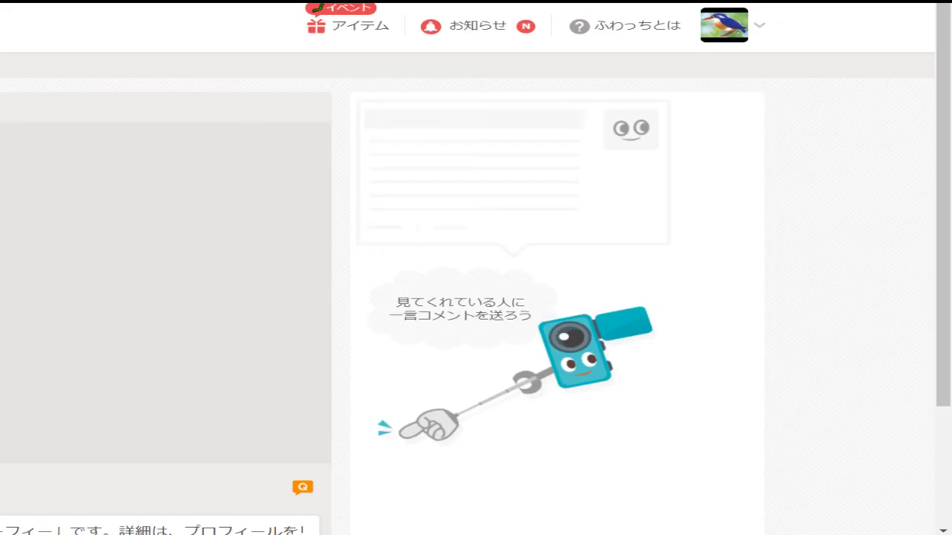
Step: Open the ふわっち broadcast setup page and deny its camera access request
left_click(32, 345)
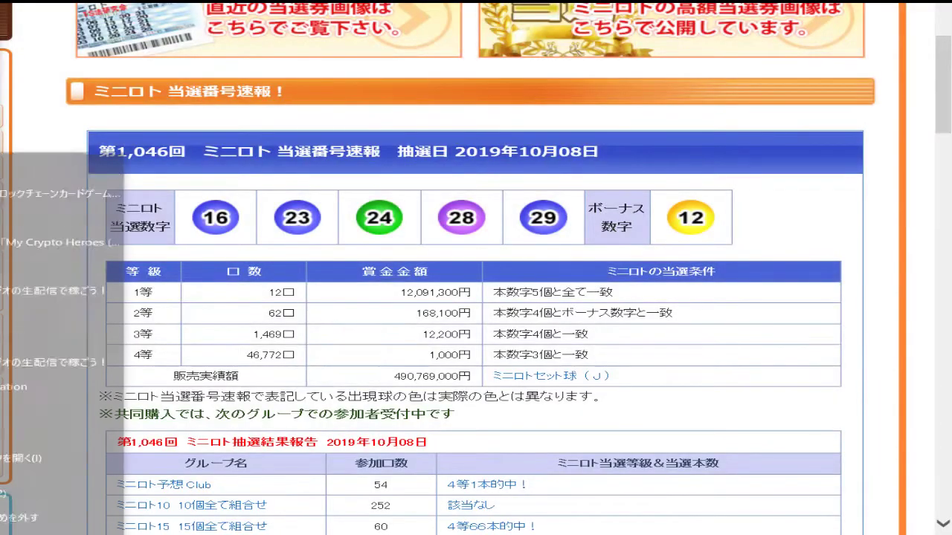
scroll(65, 331, "down", 1)
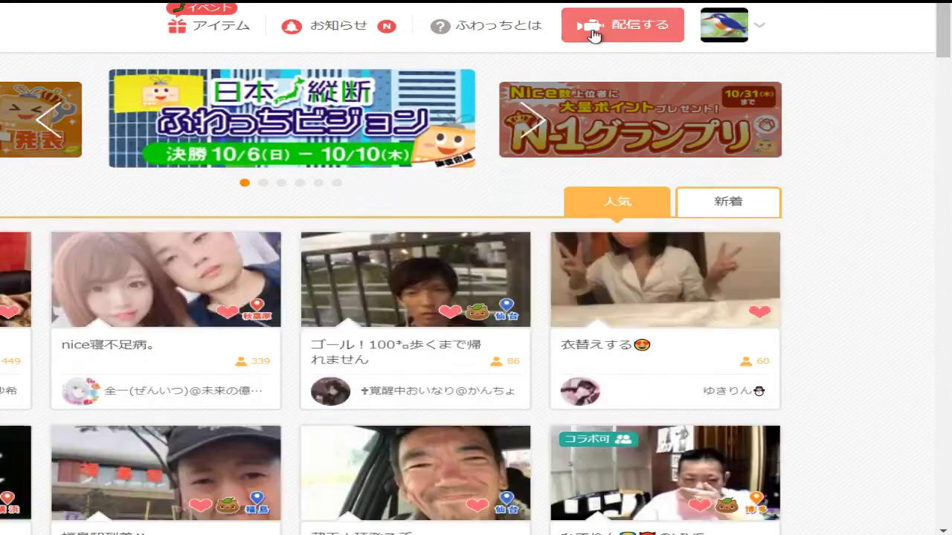
left_click(592, 34)
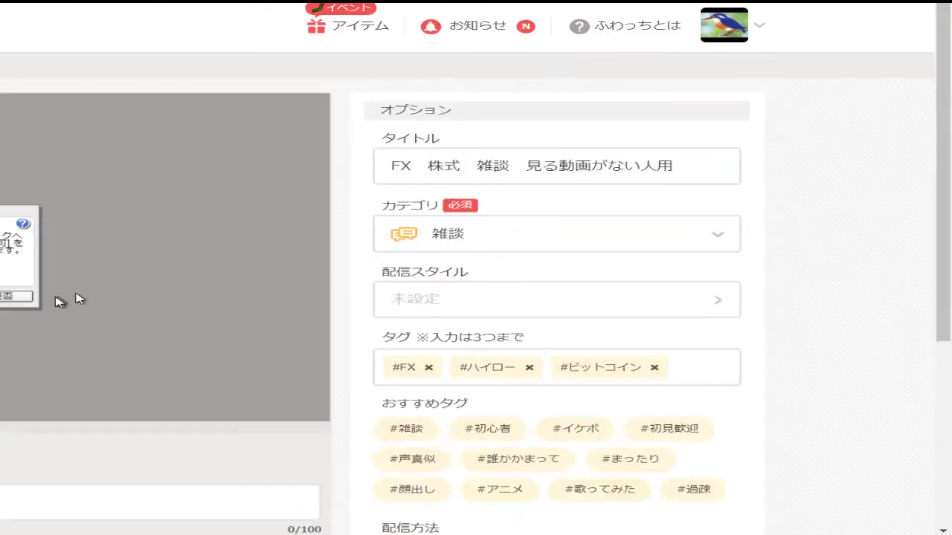
left_click(13, 297)
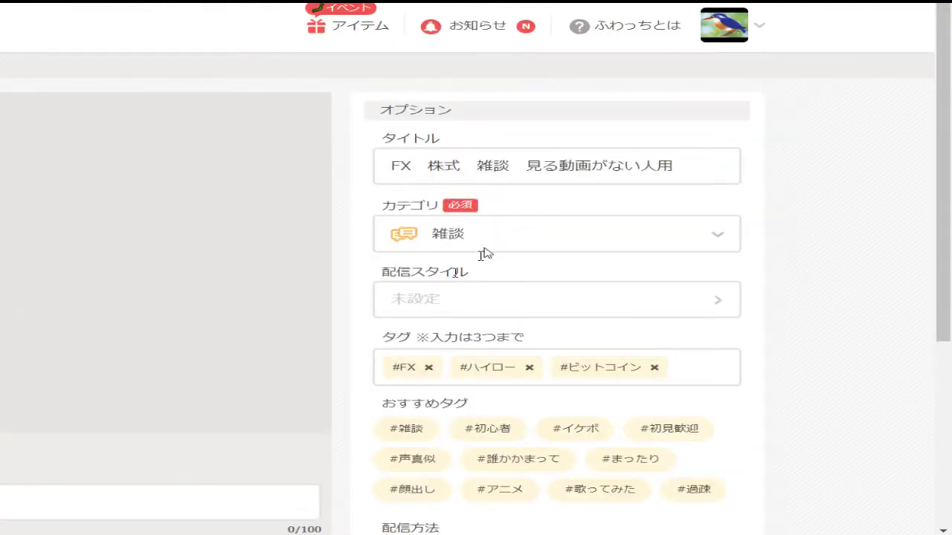
Step: Replace the broadcast title with 1422回ロト6予想準備
double_click(524, 167)
triple_click(524, 166)
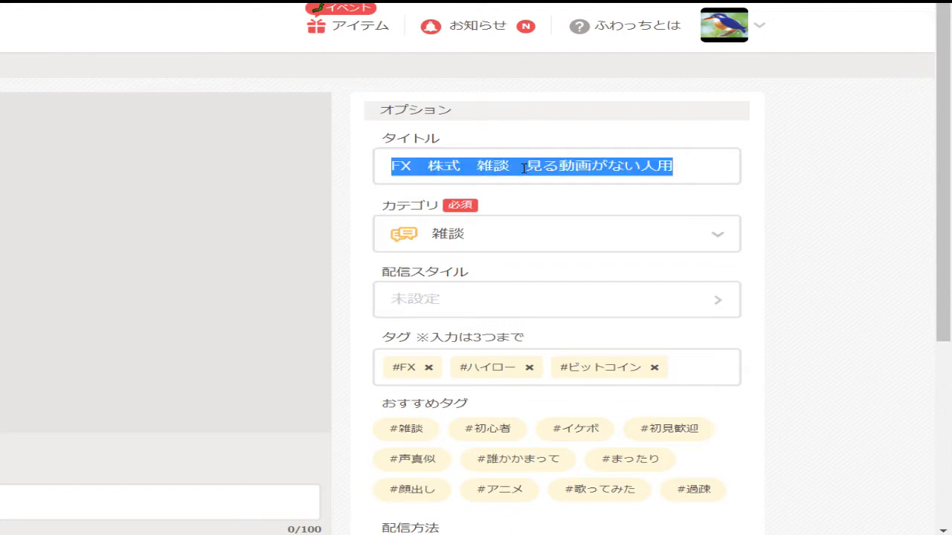
right_click(504, 170)
left_click(558, 238)
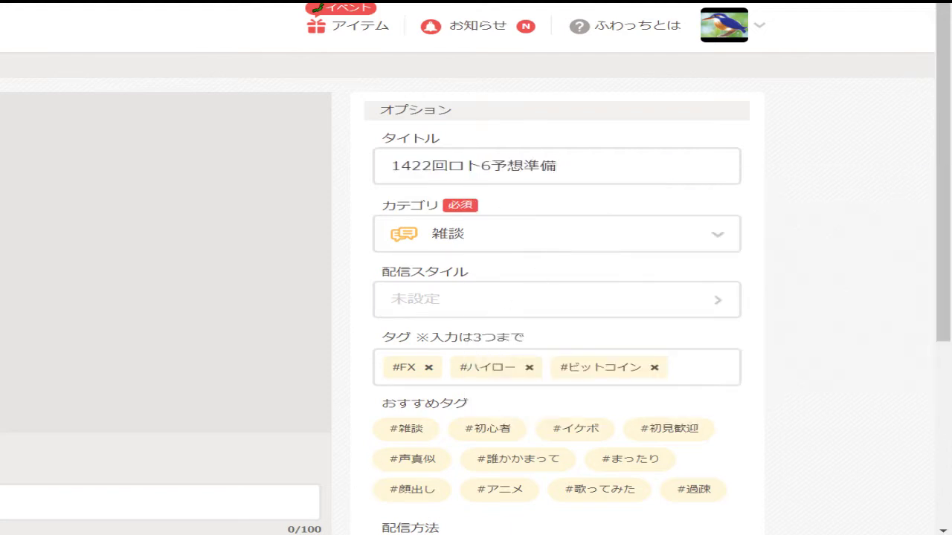
Step: Paste the prepared notice ending in 詳細は、プロフィールを見てください。 into the broadcast's message field
mouse_move(387, 532)
key("ctrl+v")
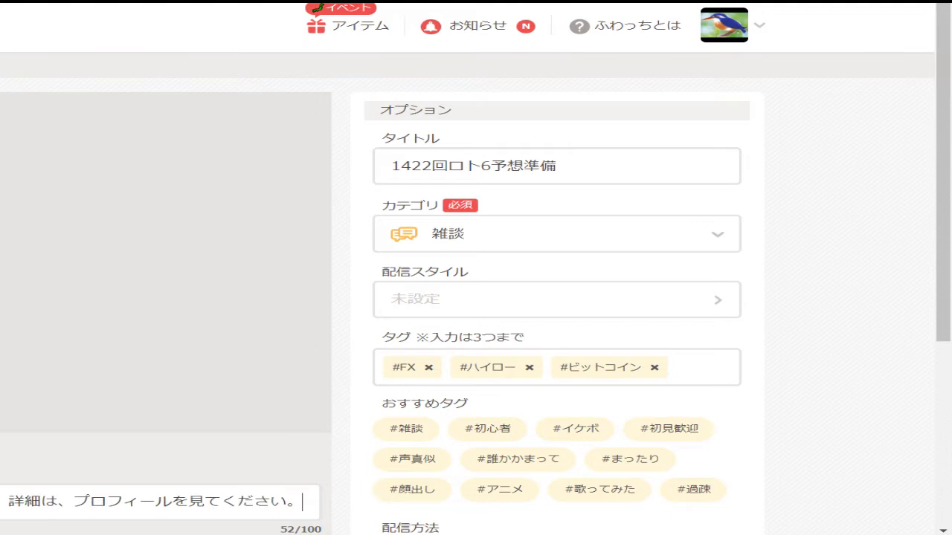
left_click(126, 292)
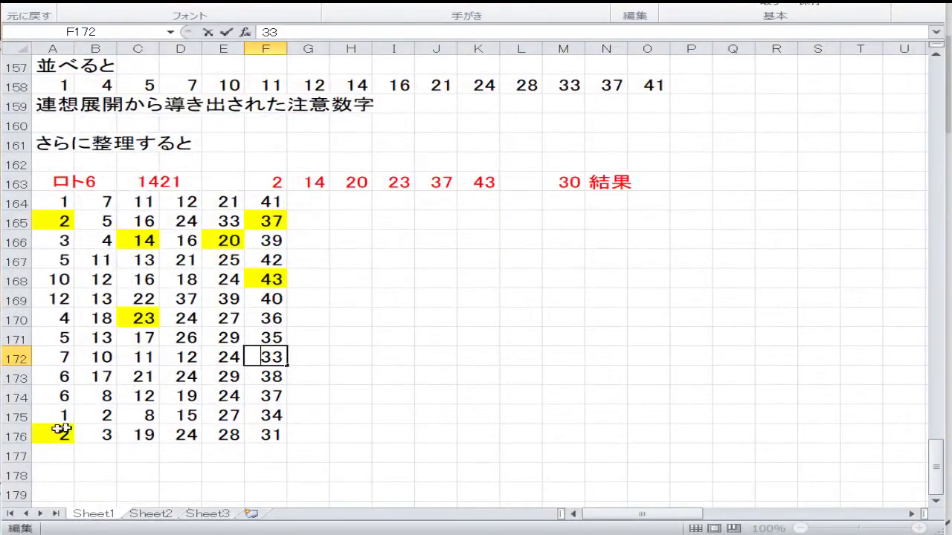
Step: In the Excel lottery sheet, delete rows 163 to 176 holding the old draw 1421 prediction table and result
left_click(23, 437)
left_click_drag(22, 436, 44, 183)
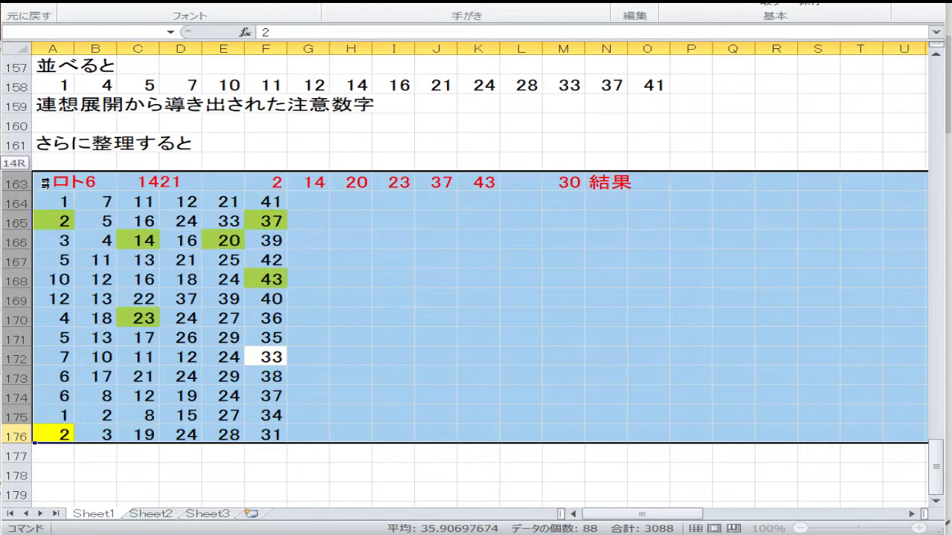
right_click(367, 267)
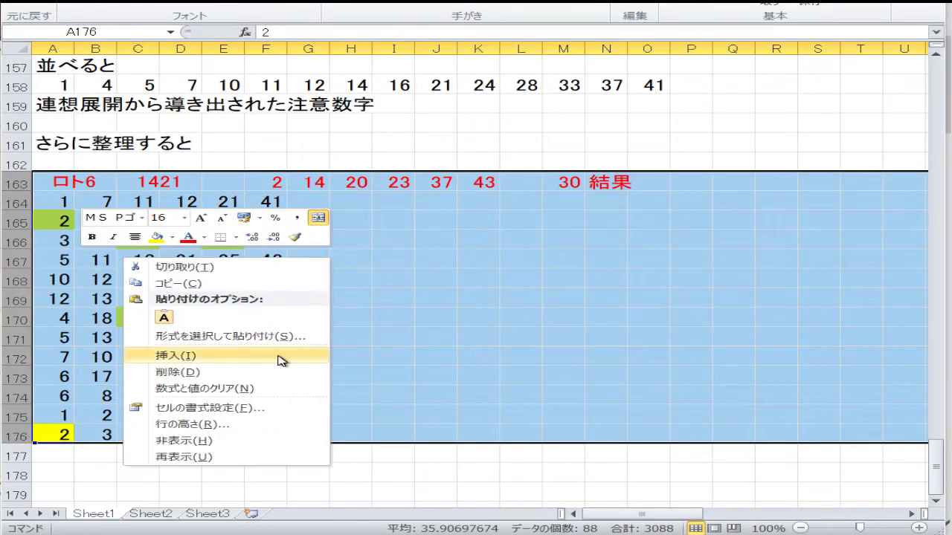
left_click(248, 371)
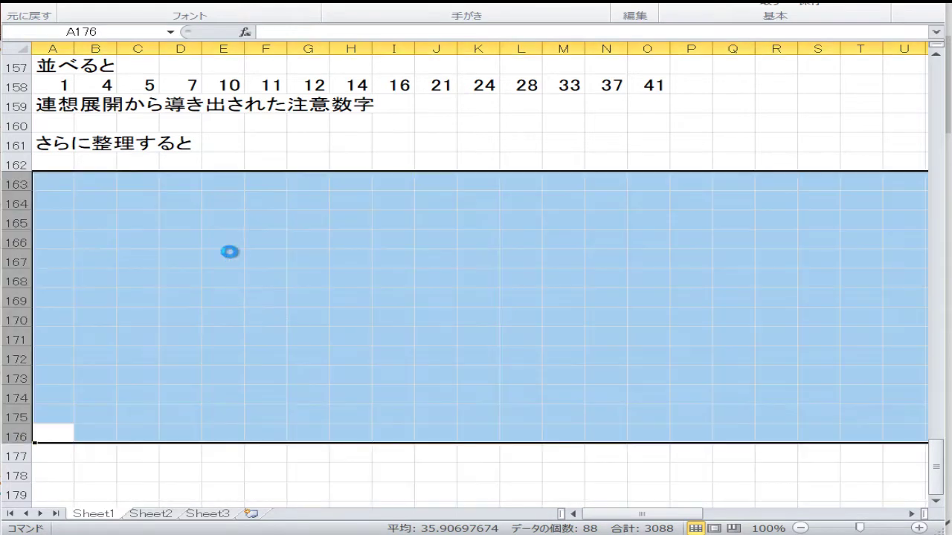
left_click(230, 252)
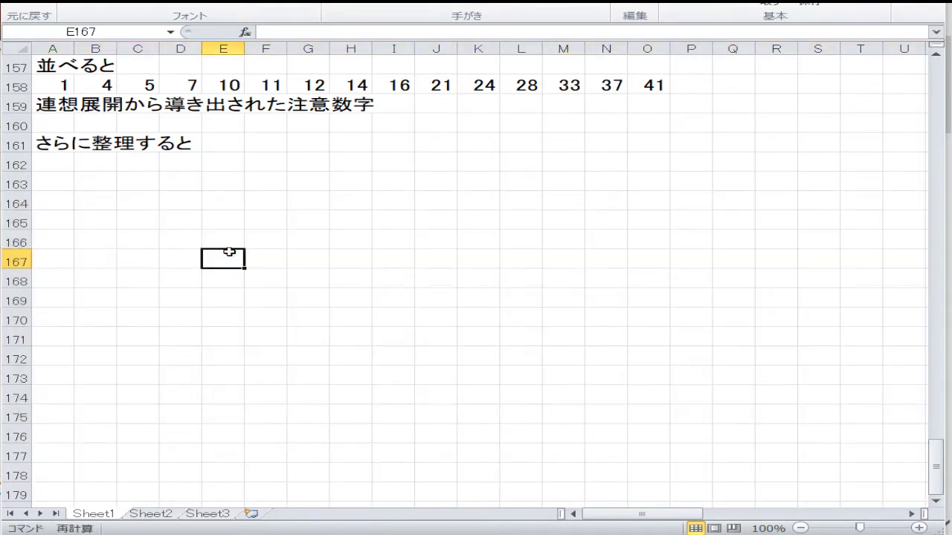
Step: Copy the ロト6 draws 1412 to 1420 in C2:M10 and paste them as values one row up, starting at C1
scroll(194, 236, "up", 4)
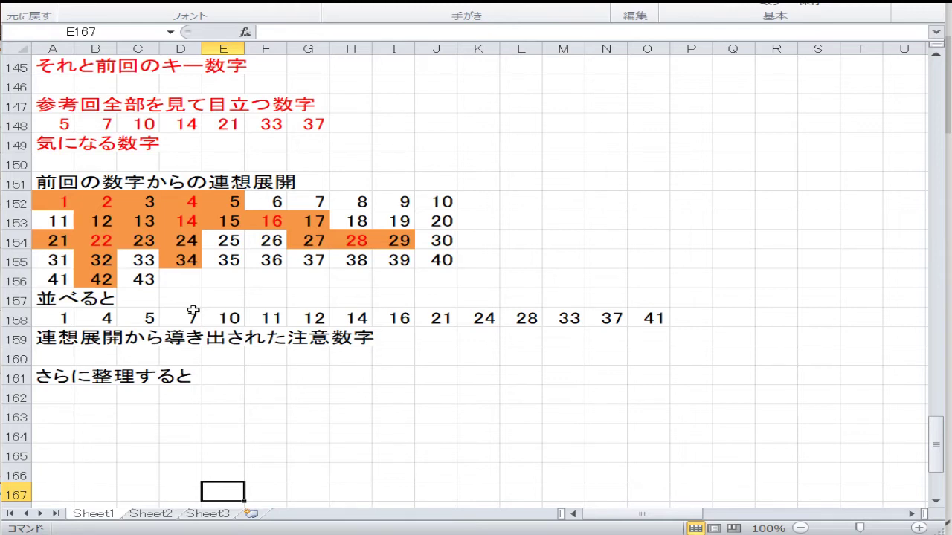
scroll(333, 306, "up", 13)
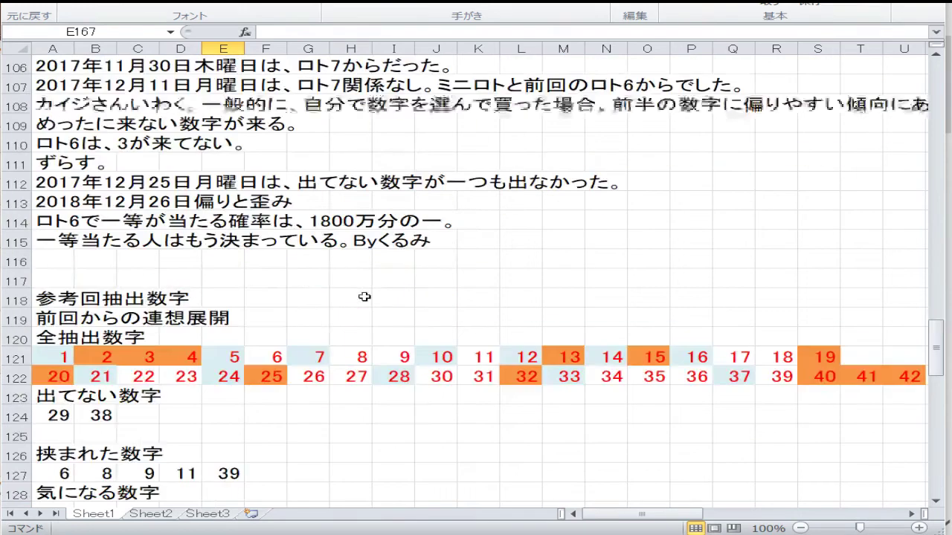
scroll(364, 297, "up", 18)
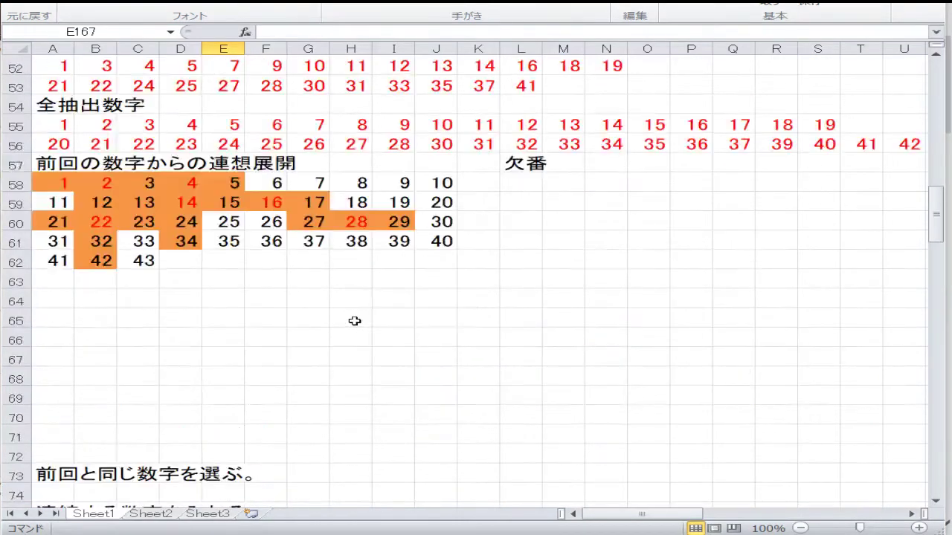
scroll(355, 320, "up", 17)
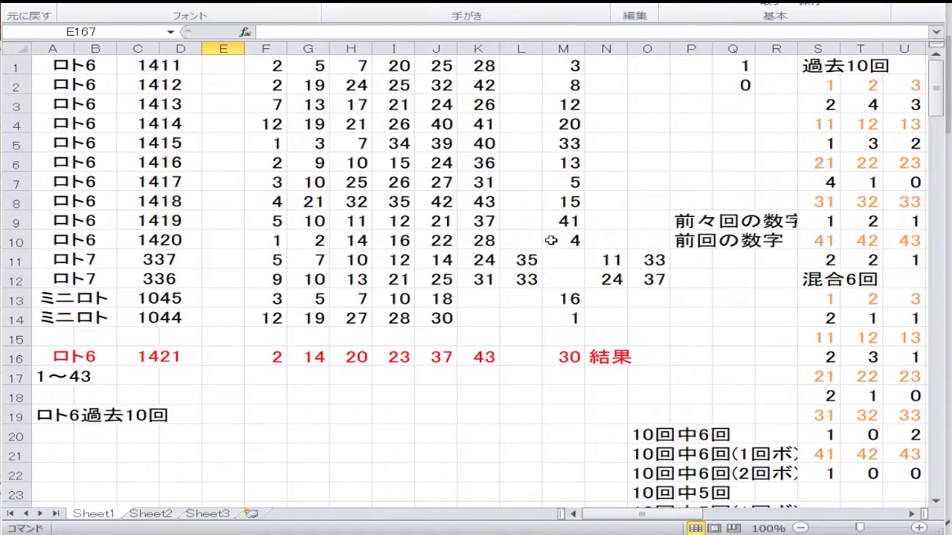
left_click_drag(551, 240, 151, 89)
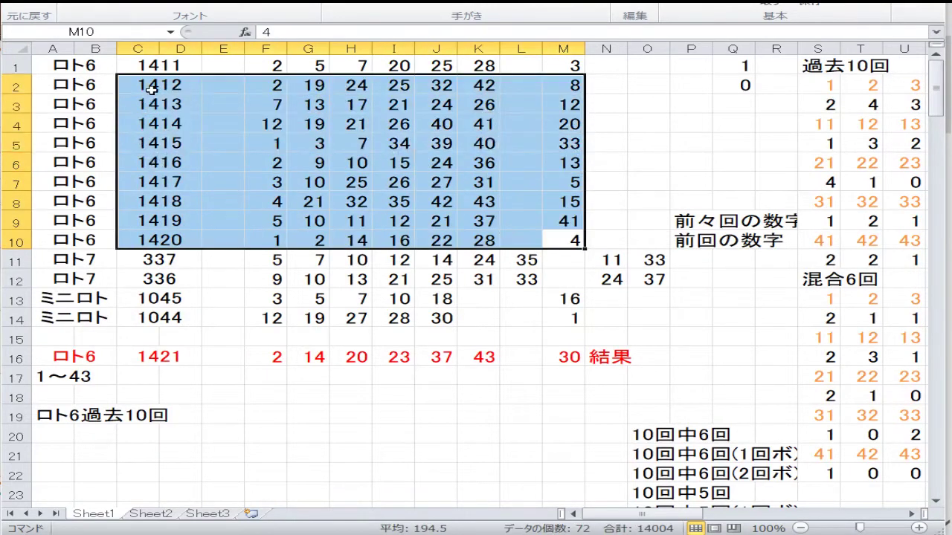
right_click(151, 89)
left_click(78, 56)
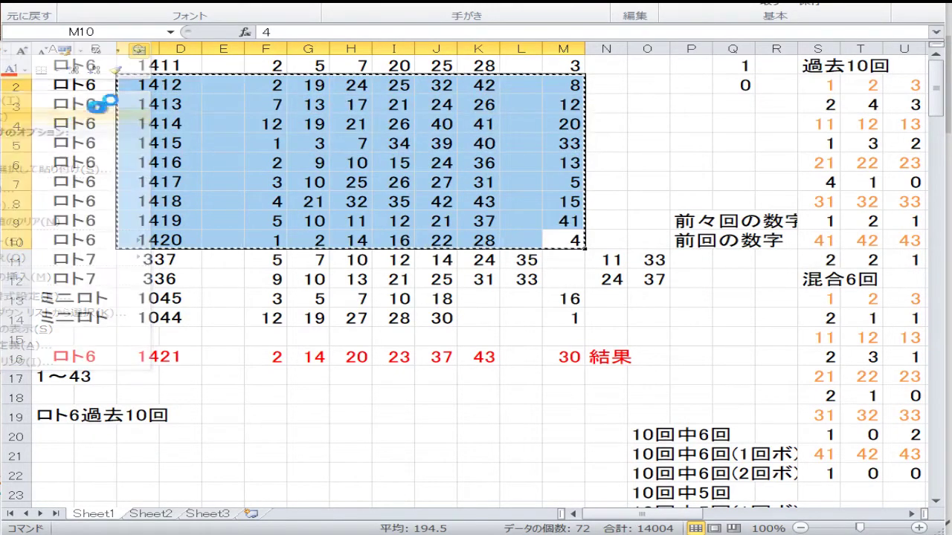
left_click(155, 65)
right_click(155, 66)
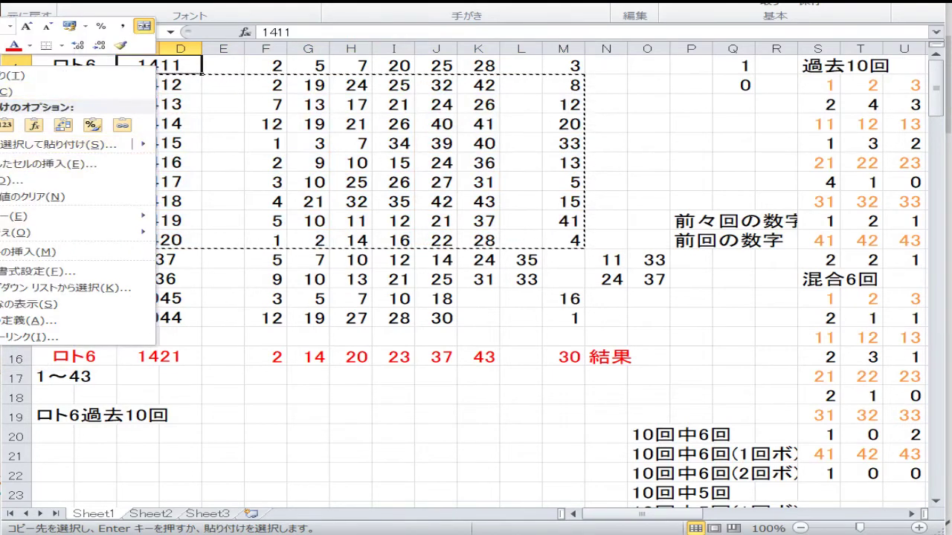
left_click(6, 124)
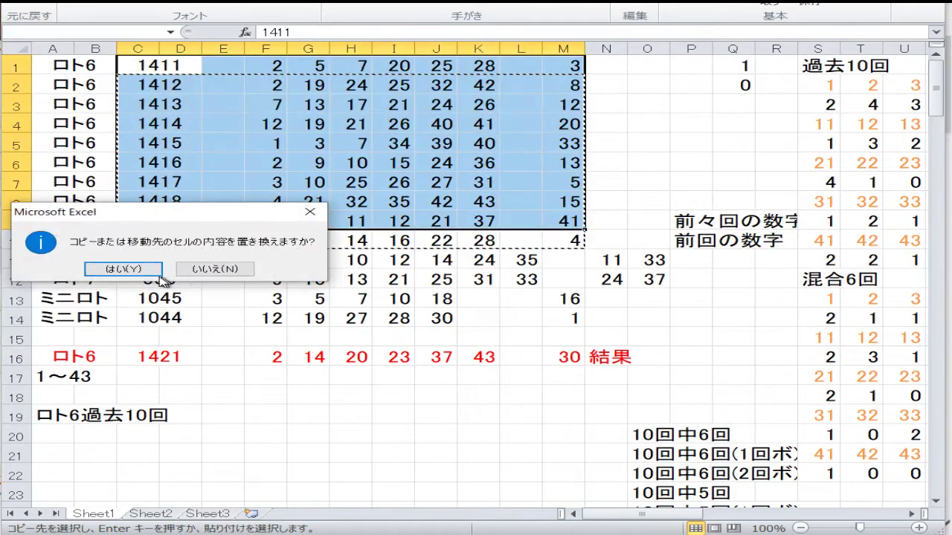
left_click(158, 272)
left_click(214, 257)
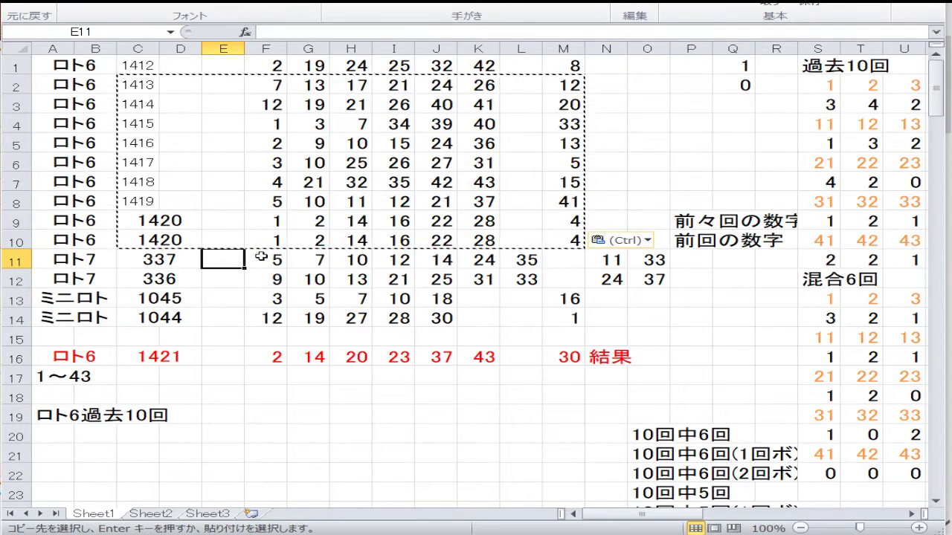
Step: Copy the formatting of the draw number in C9 onto the draw numbers in C1:D8
left_click(180, 221)
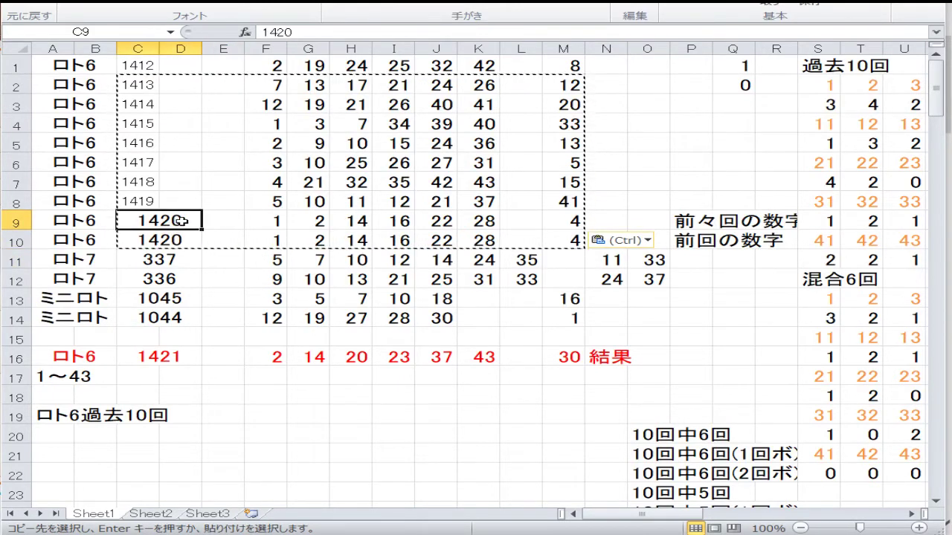
right_click(180, 221)
left_click(117, 248)
left_click_drag(171, 200, 127, 65)
right_click(171, 95)
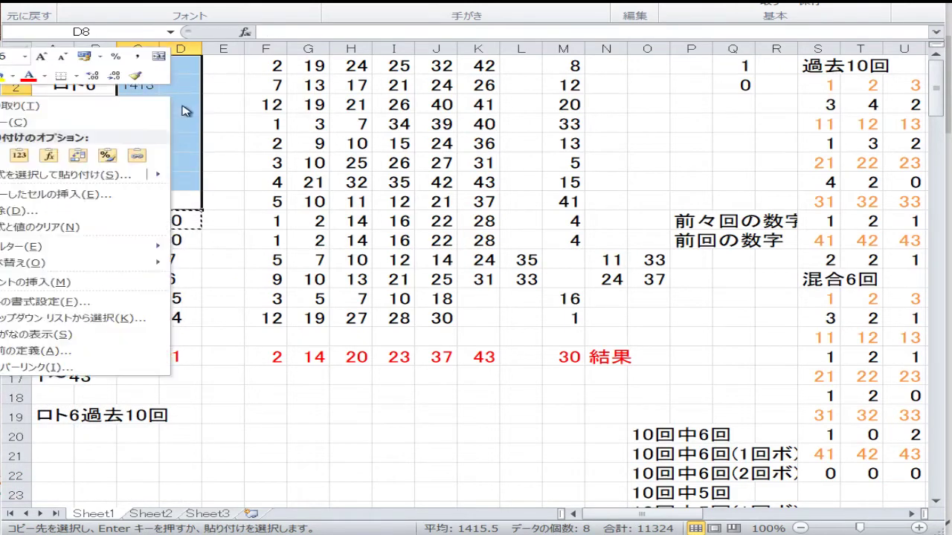
left_click(106, 155)
left_click(256, 180)
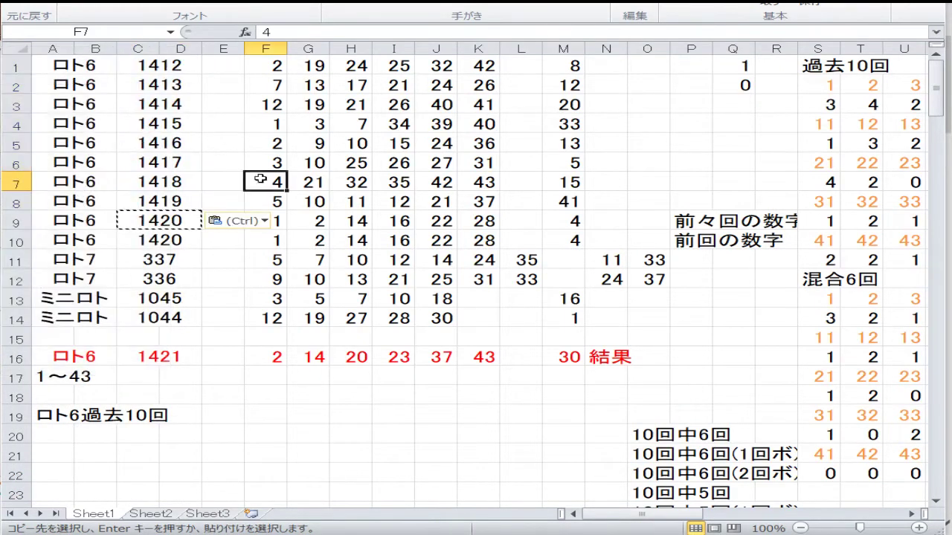
Step: Copy the draw 1421 result in C16:M16 over the duplicate draw 1420 entry in row 10
left_click(167, 356)
left_click_drag(167, 356, 553, 354)
right_click(552, 355)
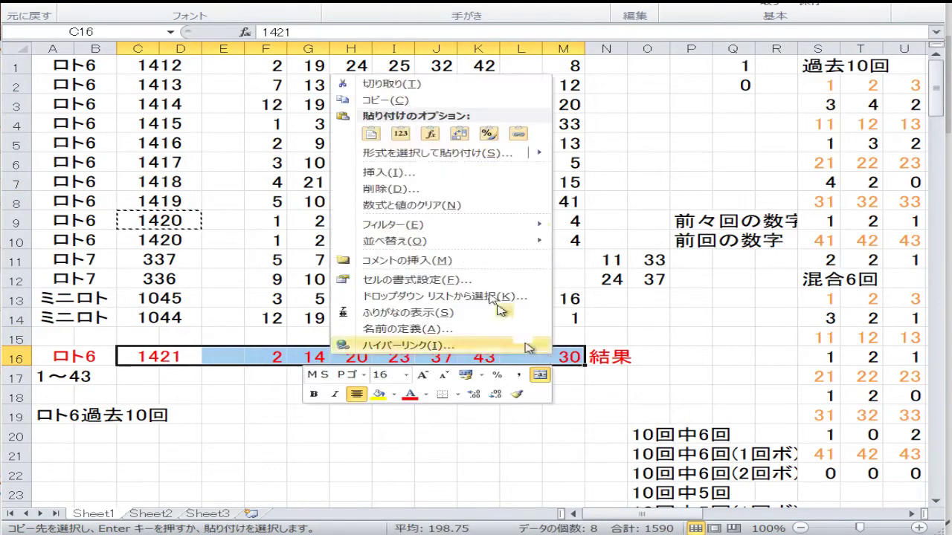
left_click(435, 99)
right_click(171, 238)
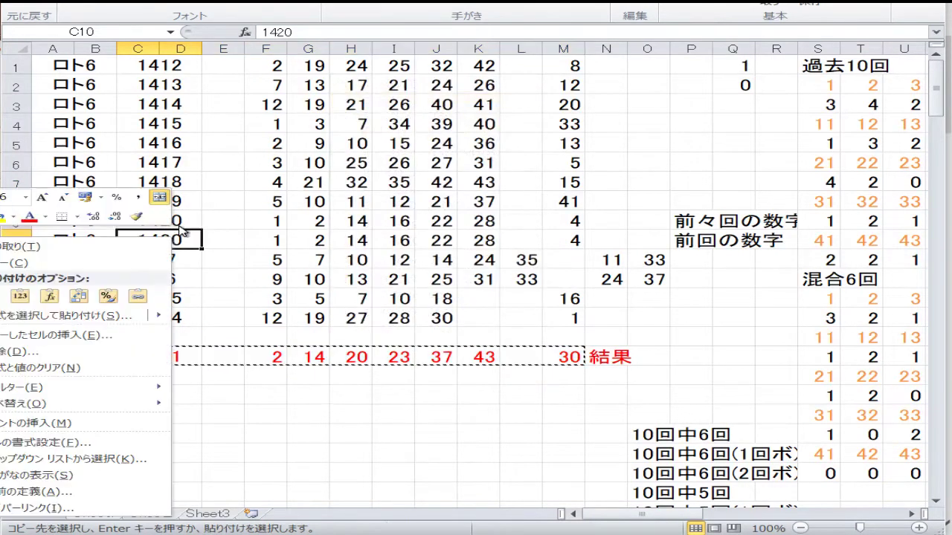
left_click(3, 300)
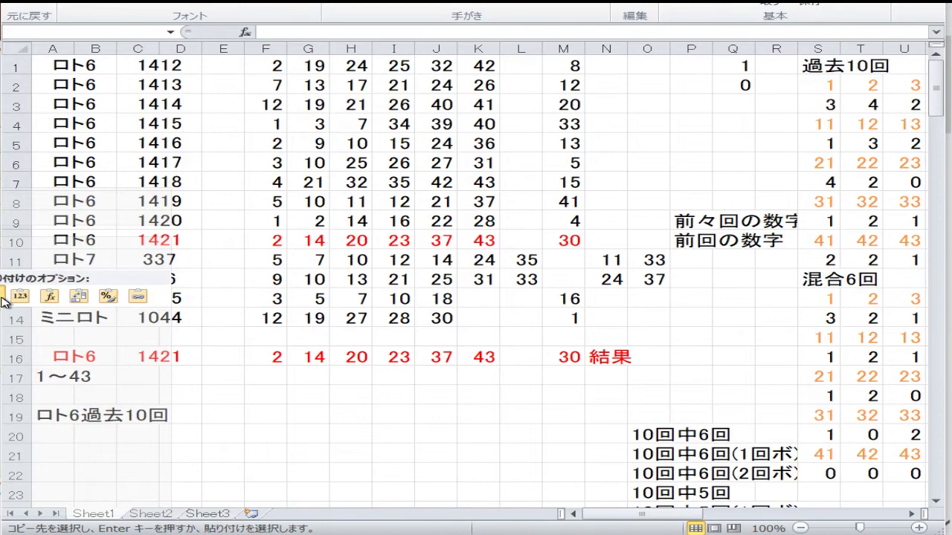
left_click(149, 269)
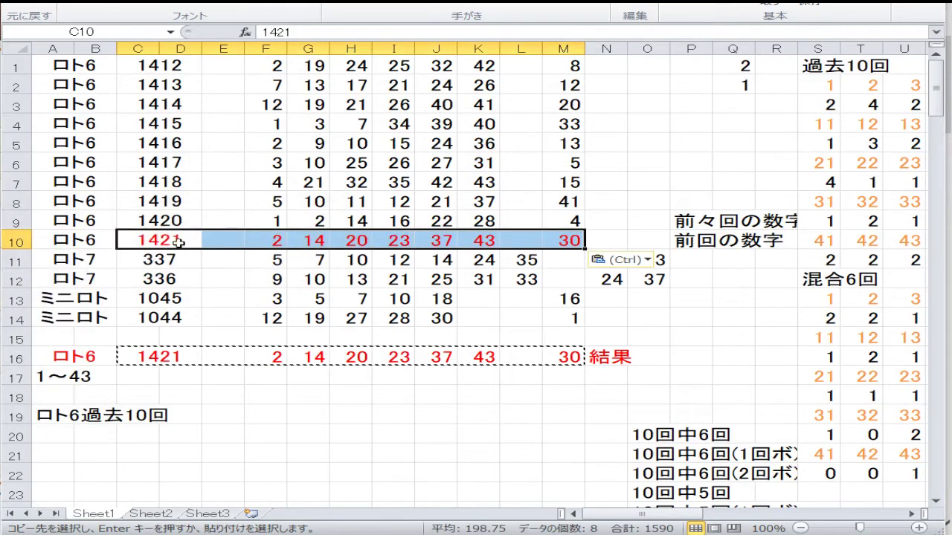
Step: Change the font colour of the draw 1421 entry in C10:M10 to black
left_click_drag(181, 240, 563, 239)
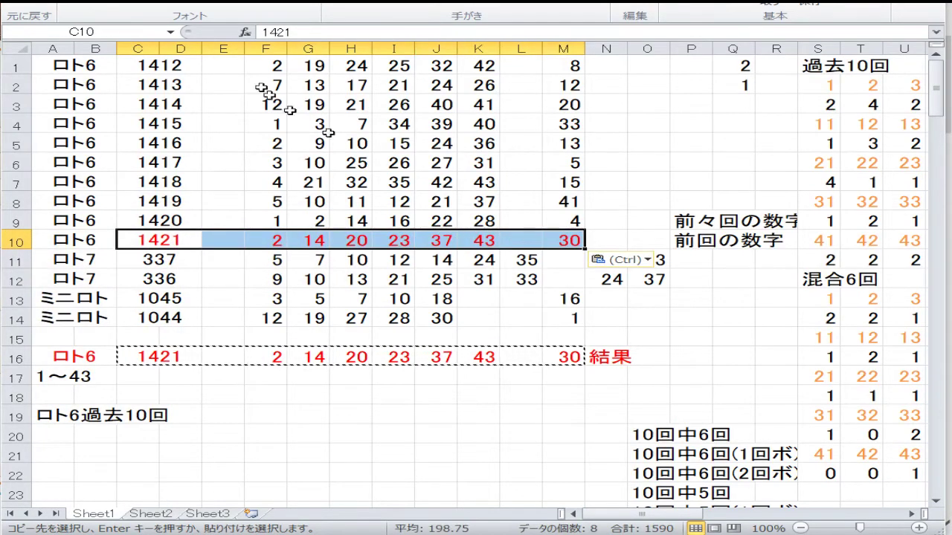
left_click(301, 5)
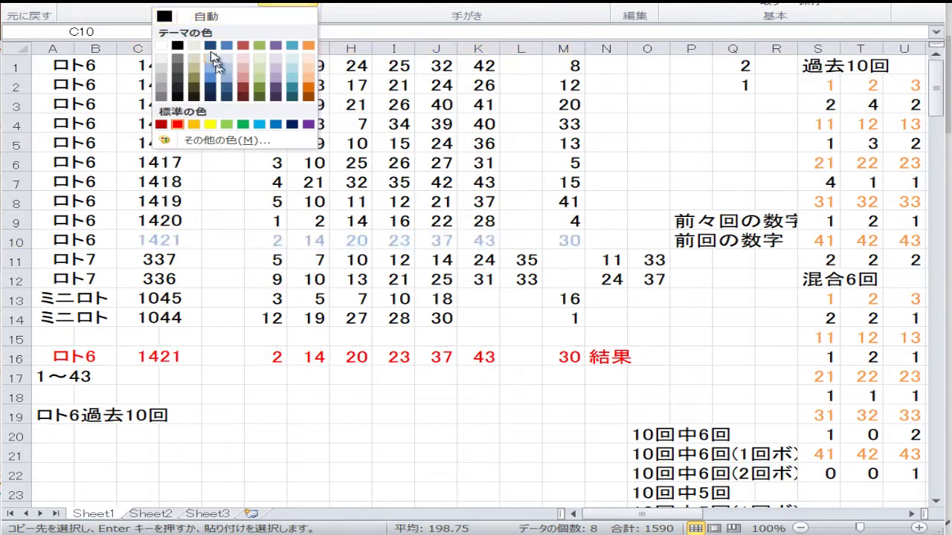
left_click(177, 45)
left_click(312, 259)
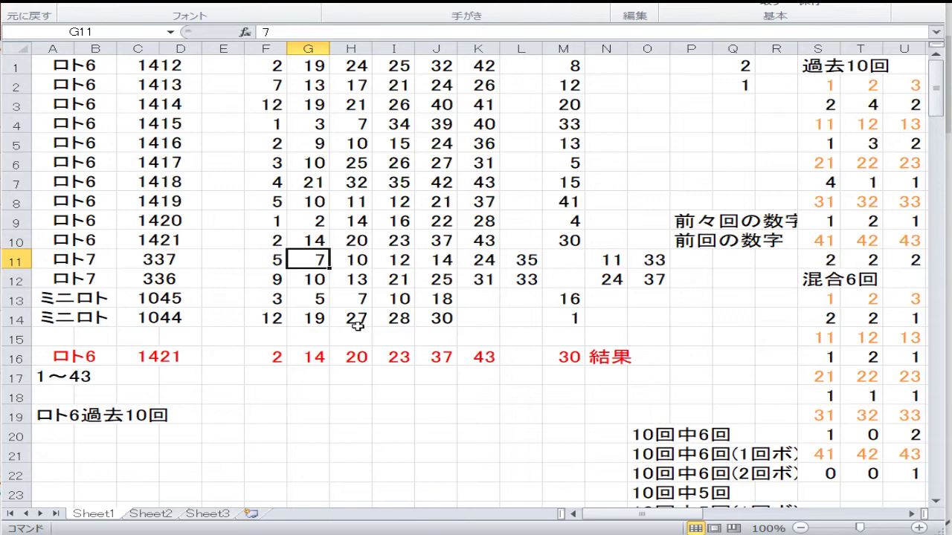
Step: Copy the ミニロト draw 1045 data in C13:M13 over row 14, replacing its contents, and select C13
left_click_drag(189, 296, 567, 298)
right_click(568, 298)
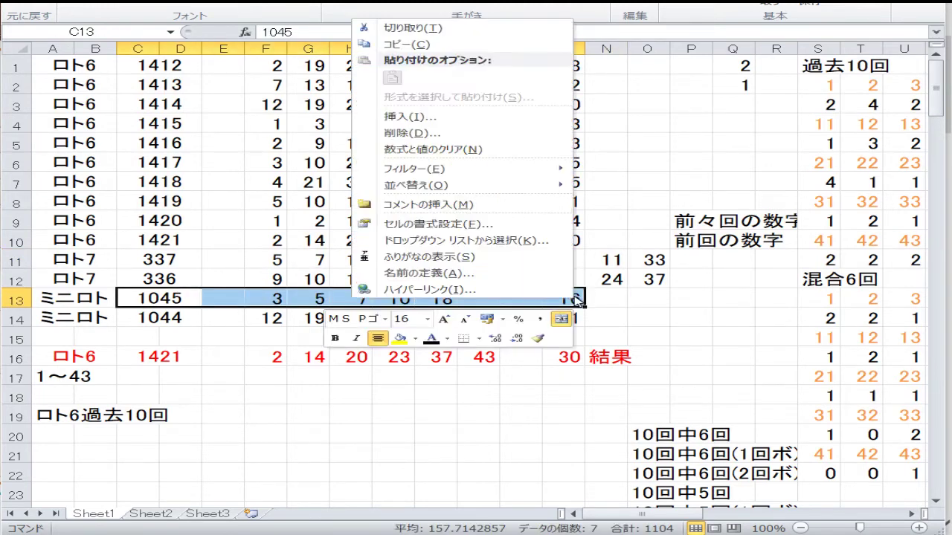
left_click(446, 45)
left_click(181, 318)
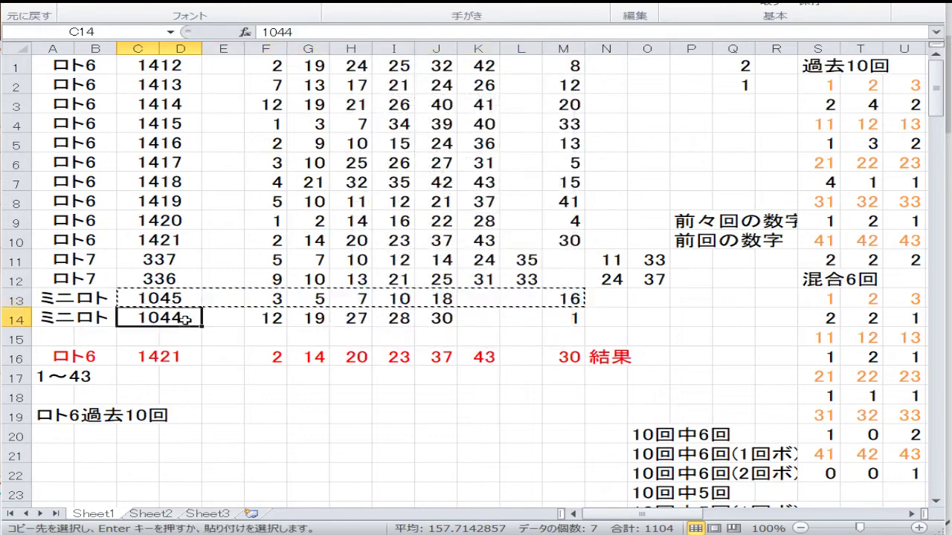
right_click(182, 319)
left_click(7, 100)
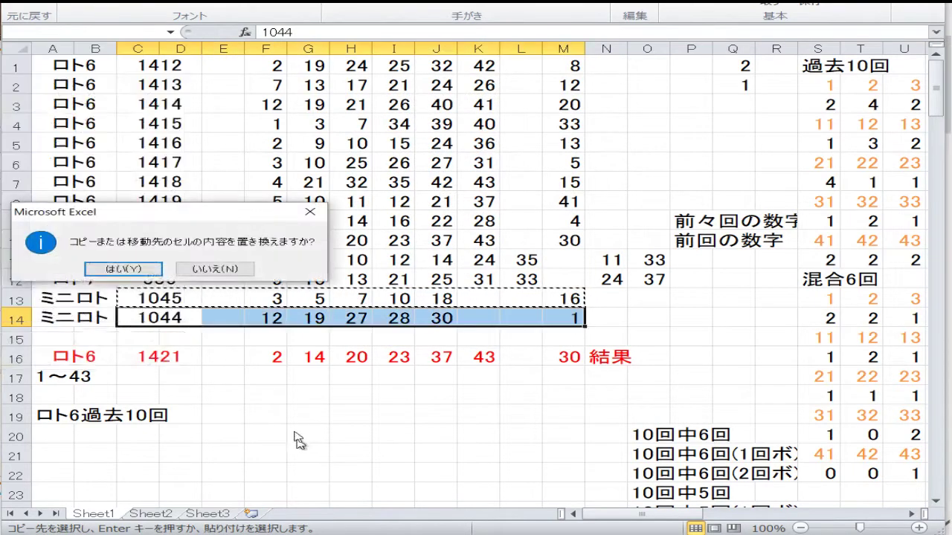
left_click(123, 268)
left_click(173, 299)
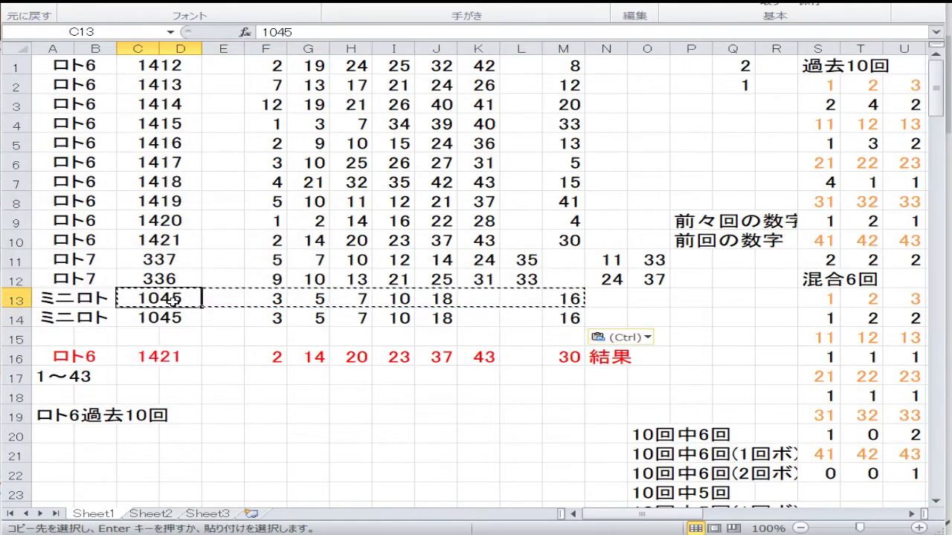
Step: Set the draw number of the upper ミニロト entry in C13 to 1046
type("104")
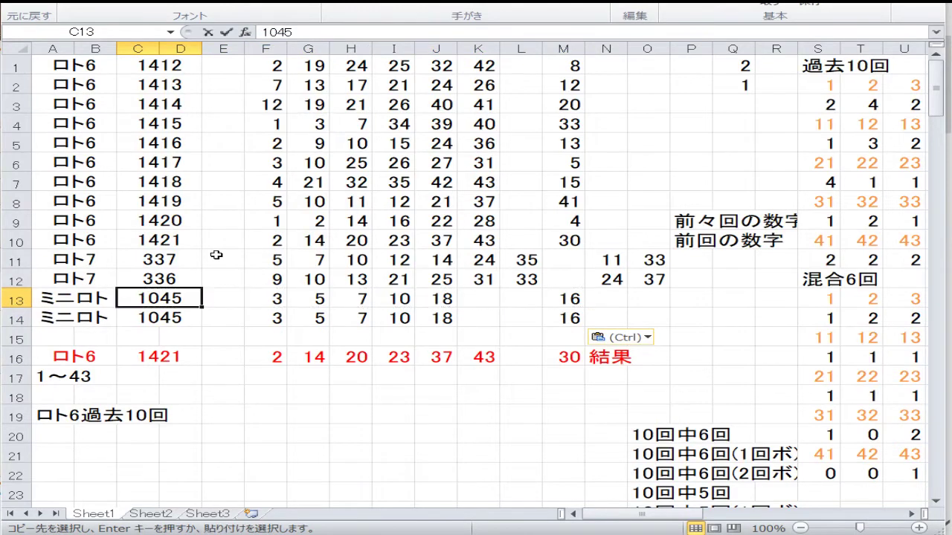
type("6")
key("Return")
key("Up")
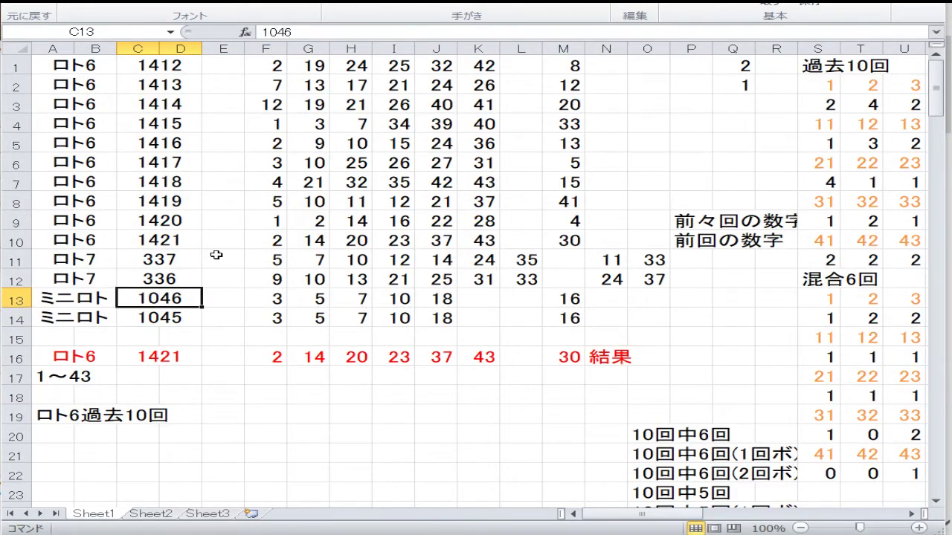
Step: Enter the ミニロト draw 1046 main numbers 16, 23, 24, 28 and 29 in F13:J13
key("Right")
key("Right")
type("16")
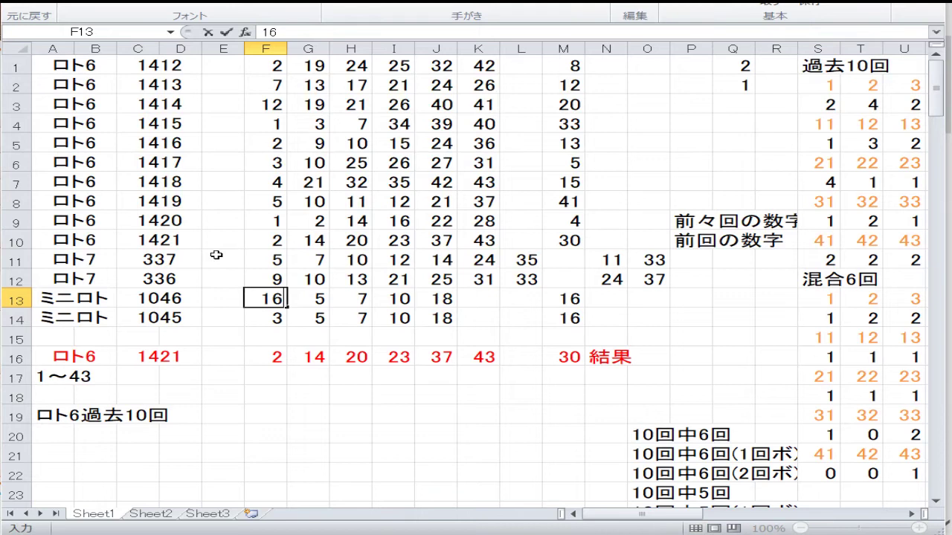
key("Right")
type("23")
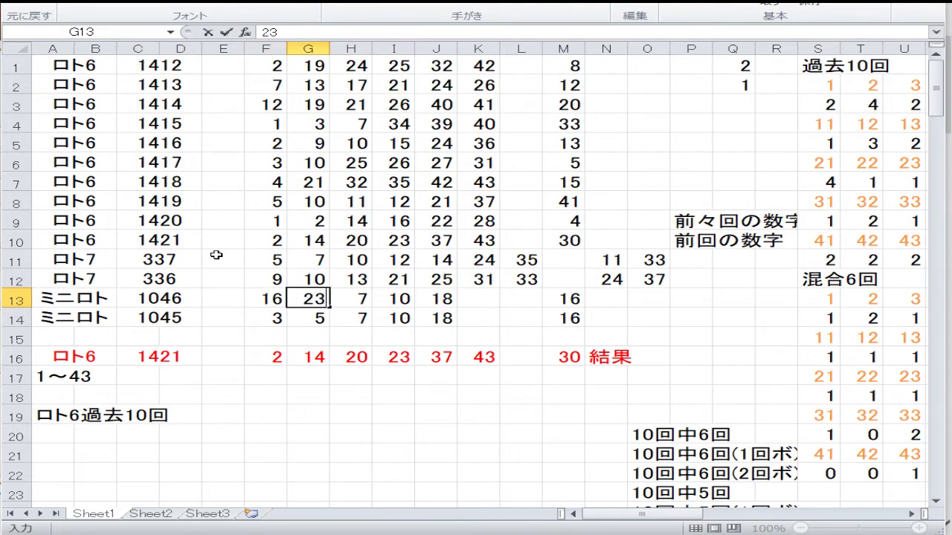
key("Right")
type("24")
key("Right")
type("28")
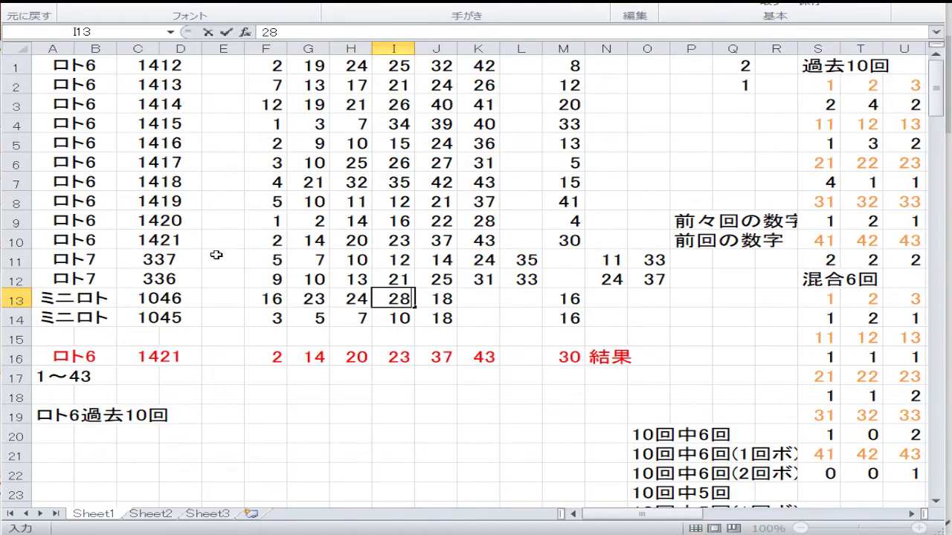
key("Right")
type("29")
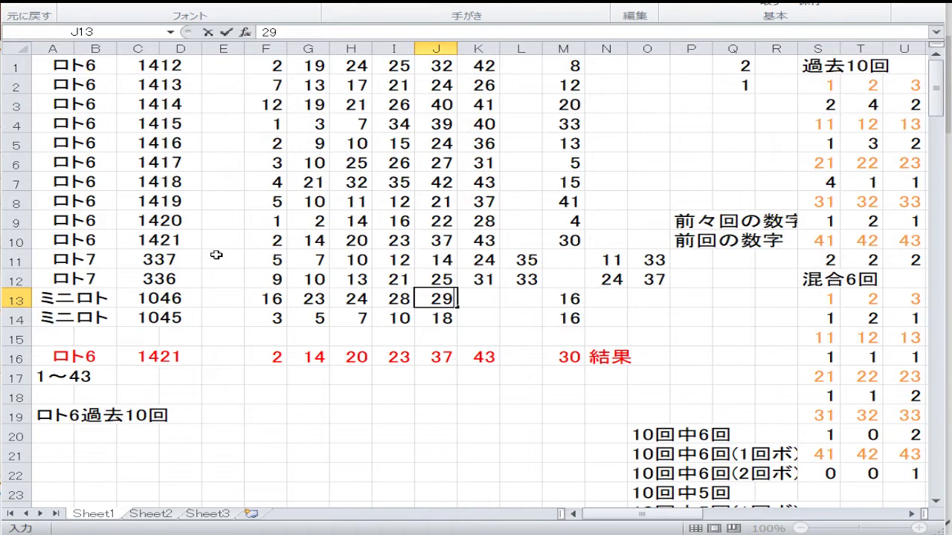
Step: Enter the ミニロト draw 1046 bonus number 12 in M13
key("Right")
key("Right")
key("Right")
type("12")
key("Return")
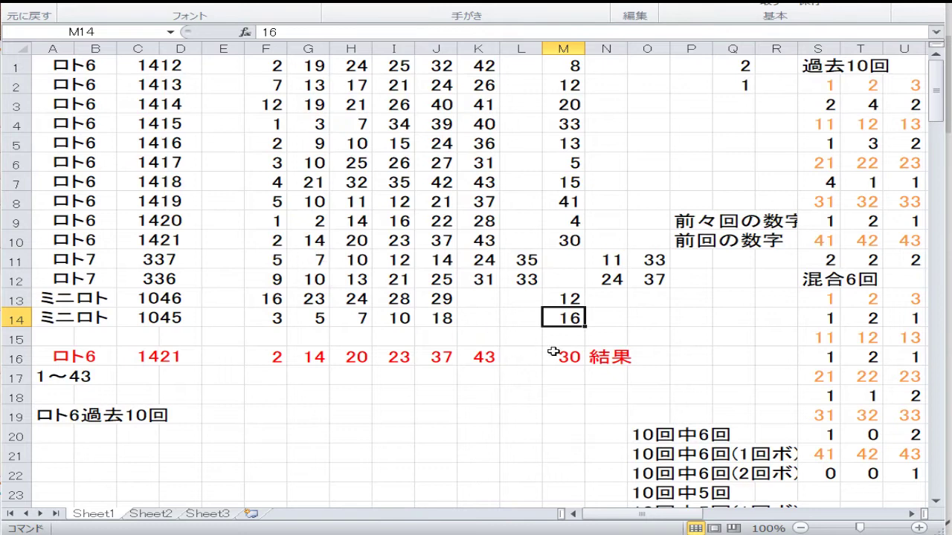
Step: Clear the old result numbers from F16:M16 in the red ロト6 row
left_click_drag(565, 356, 261, 355)
right_click(261, 355)
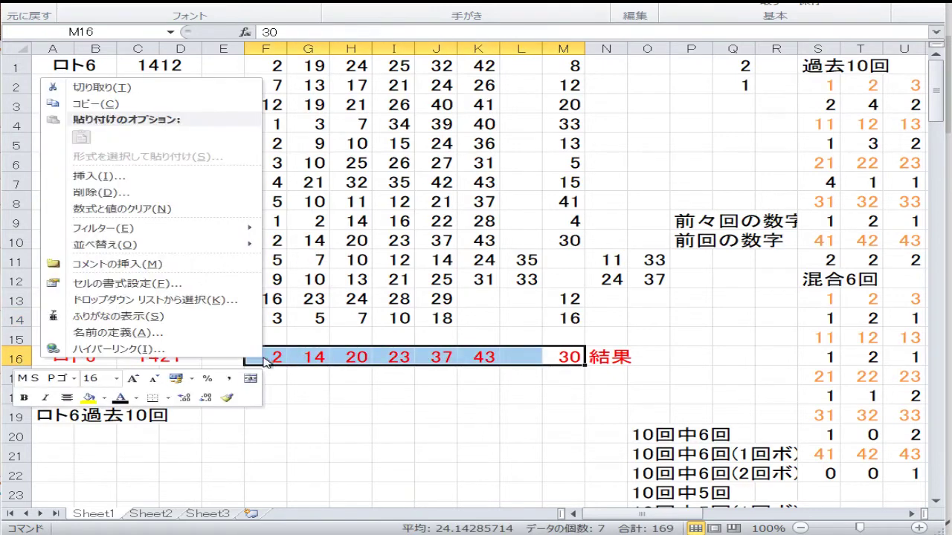
left_click(111, 208)
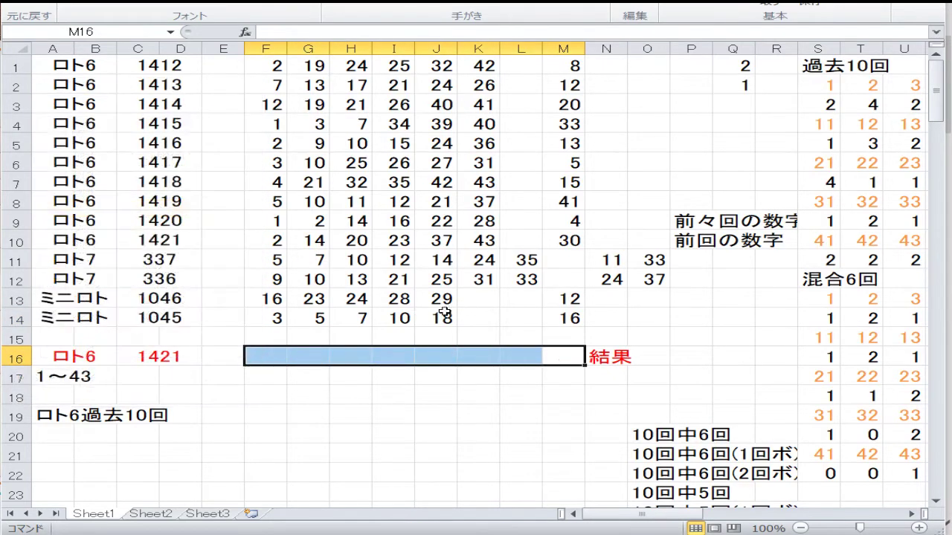
left_click(440, 318)
Step: Set the draw number of the red ロト6 row in C16 to 1422
left_click(164, 355)
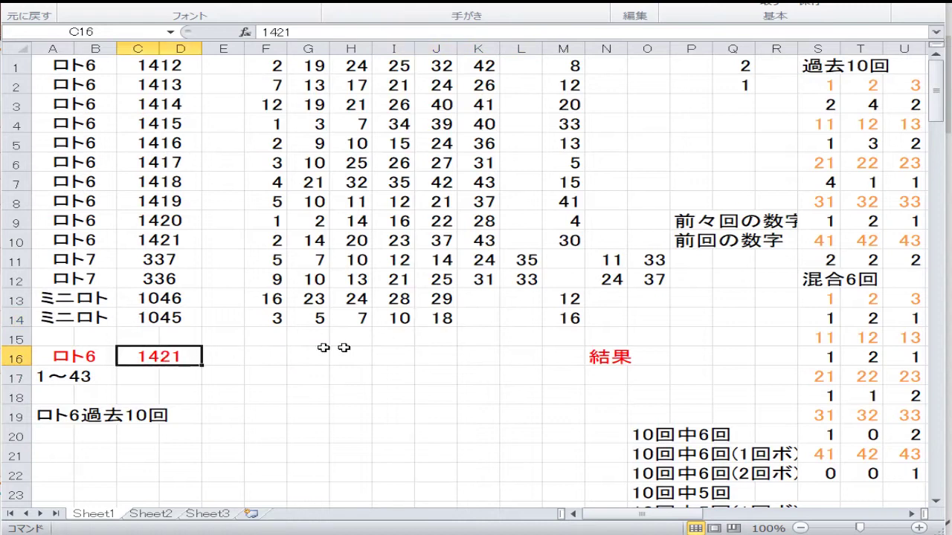
type("1422")
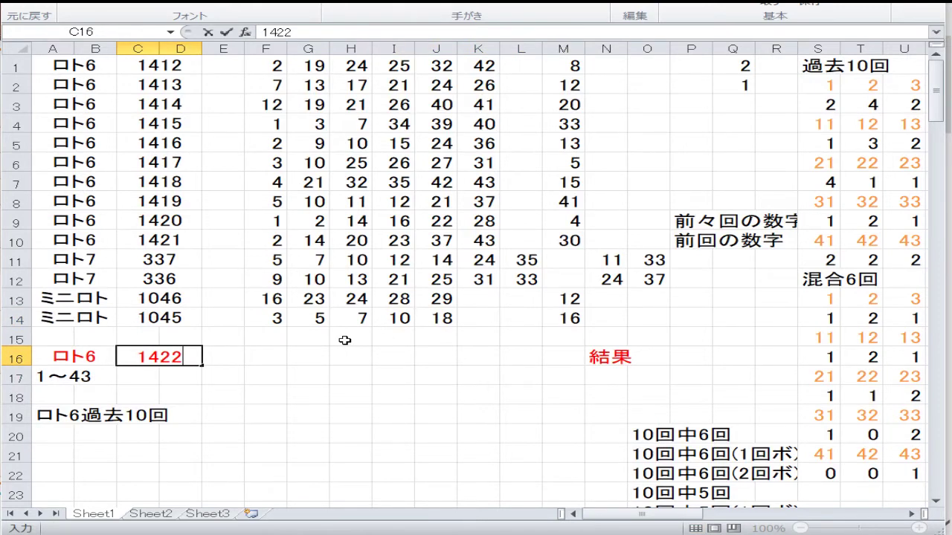
key("Return")
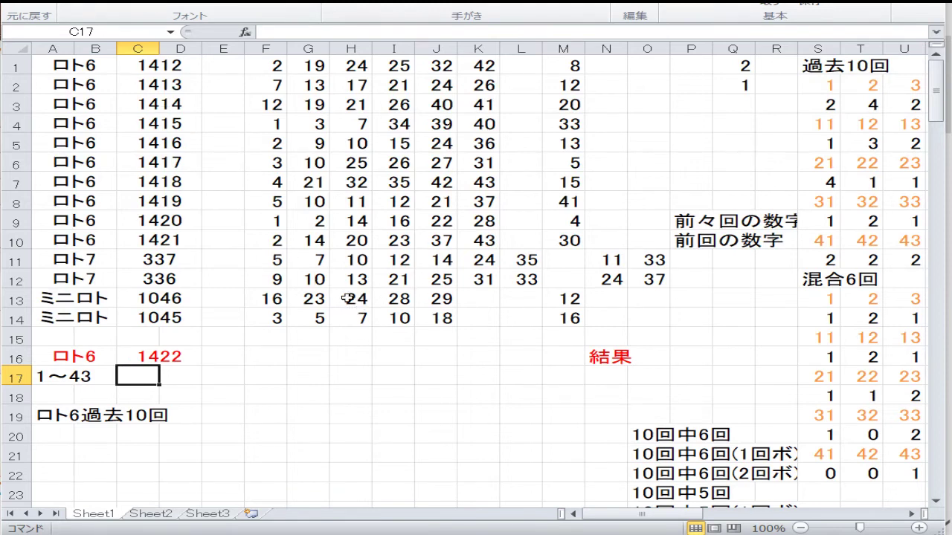
left_click(519, 298)
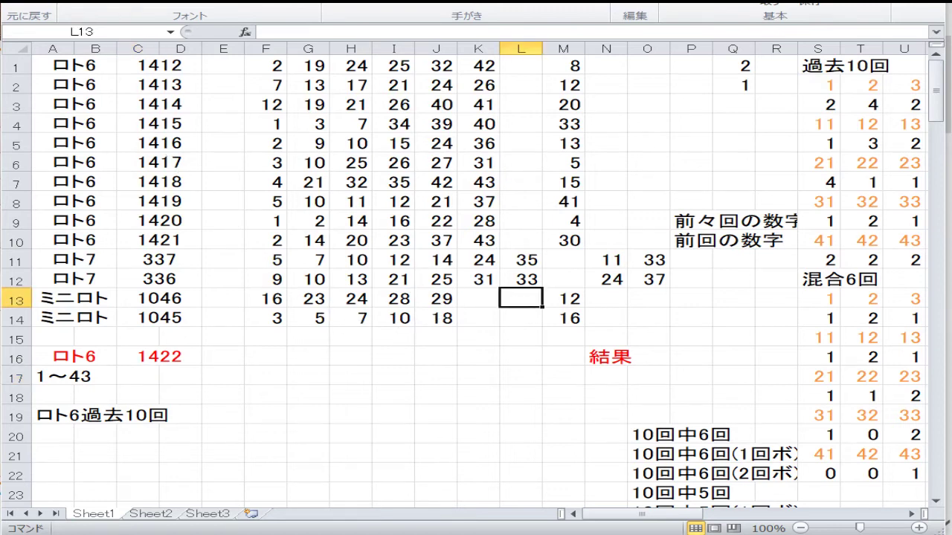
left_click(467, 257)
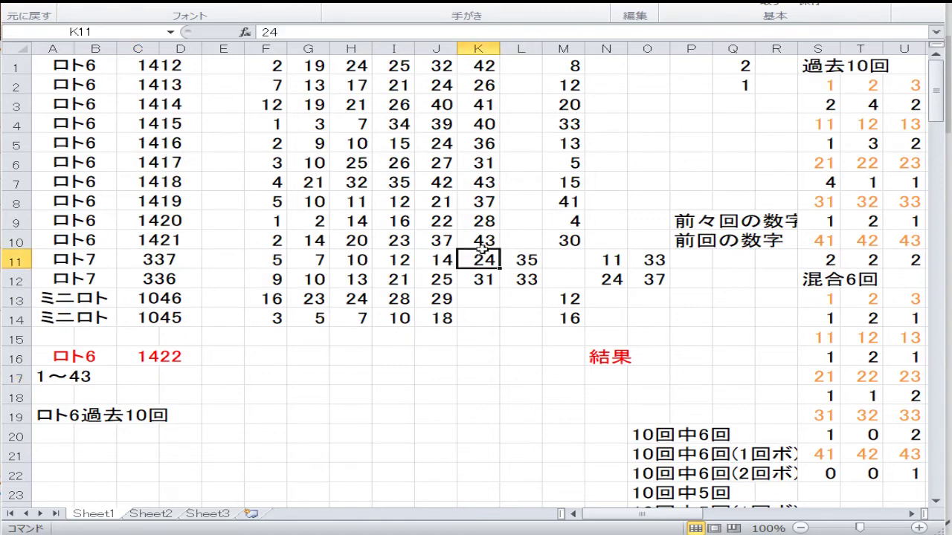
left_click(512, 299)
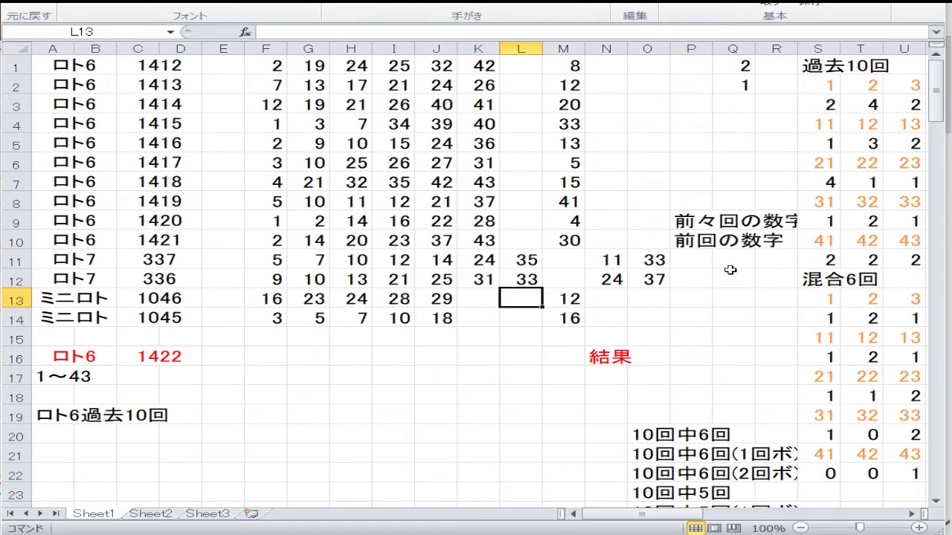
Step: Examine the COUNTIF formula in S3 of the 過去10回 table to check which draw rows it covers
key("Up")
key("Up")
key("Up")
key("Up")
key("Up")
key("ctrl+Up")
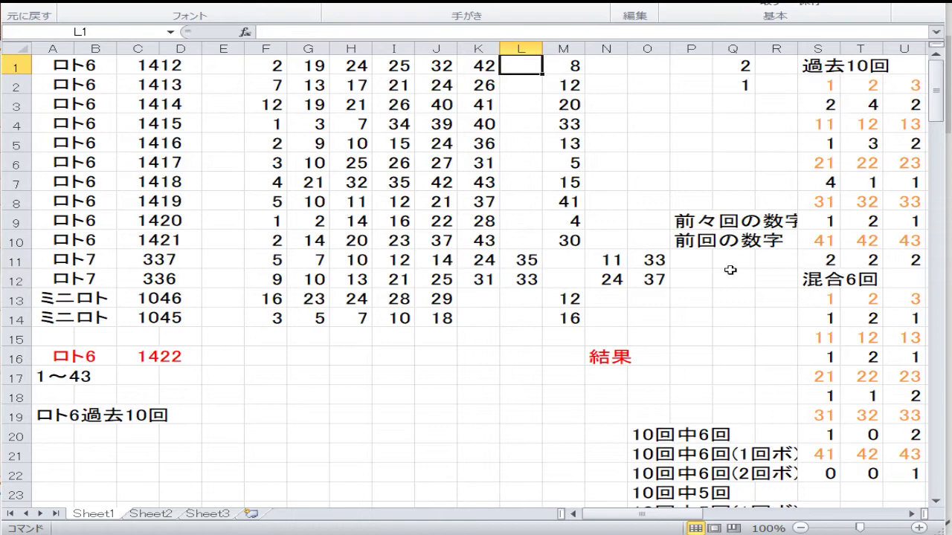
key("Right")
key("Right")
key("Right")
key("Right")
key("Right")
key("Right")
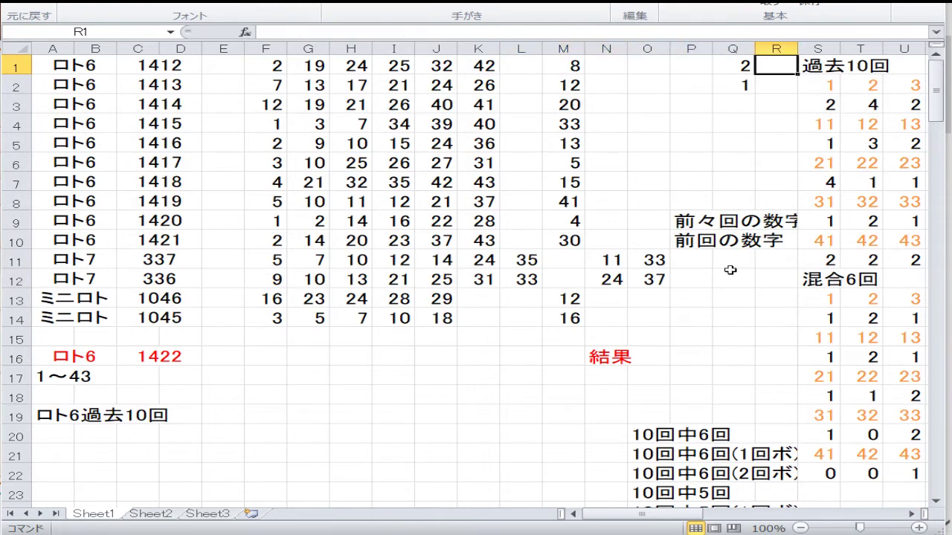
key("Right")
key("Down")
key("Down")
key("F2")
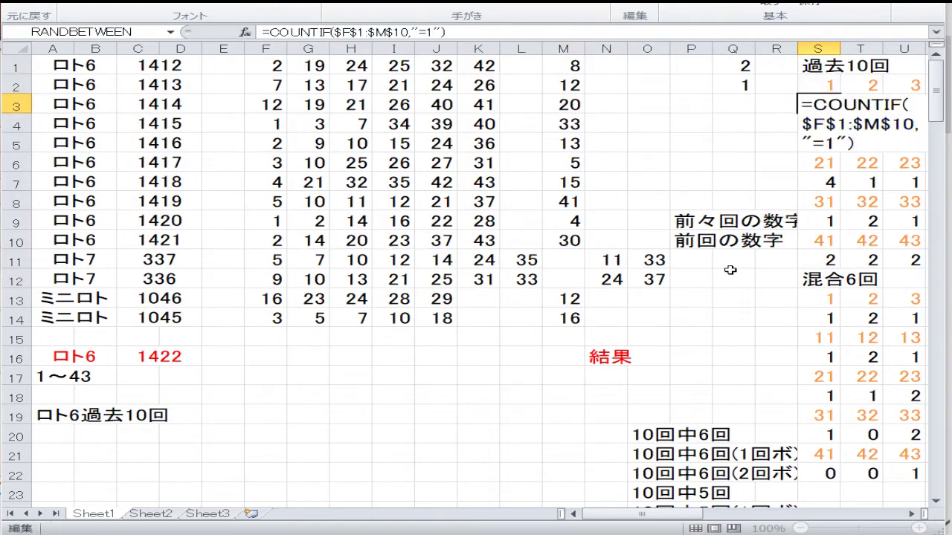
key("Tab")
Step: Examine the COUNTIF formulas for numbers 1 to 3 in S14:U14 of the 混合6回 table
key("Down")
key("Up")
key("Right")
key("Down")
key("Down")
key("Down")
key("Down")
key("Down")
key("Down")
key("Down")
key("Down")
key("Down")
key("Down")
key("Down")
key("Down")
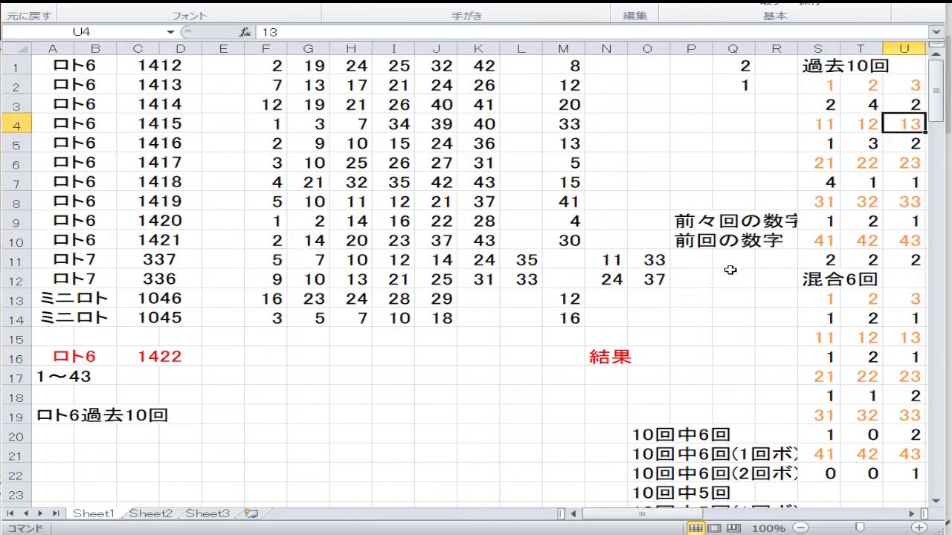
key("Left")
key("Left")
key("Up")
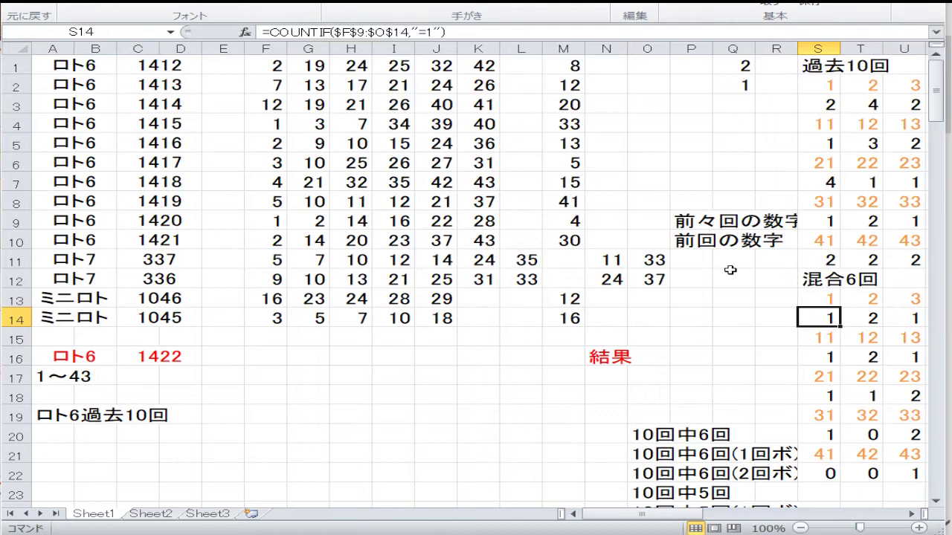
key("F2")
key("Return")
key("Up")
key("Right")
key("F2")
key("Return")
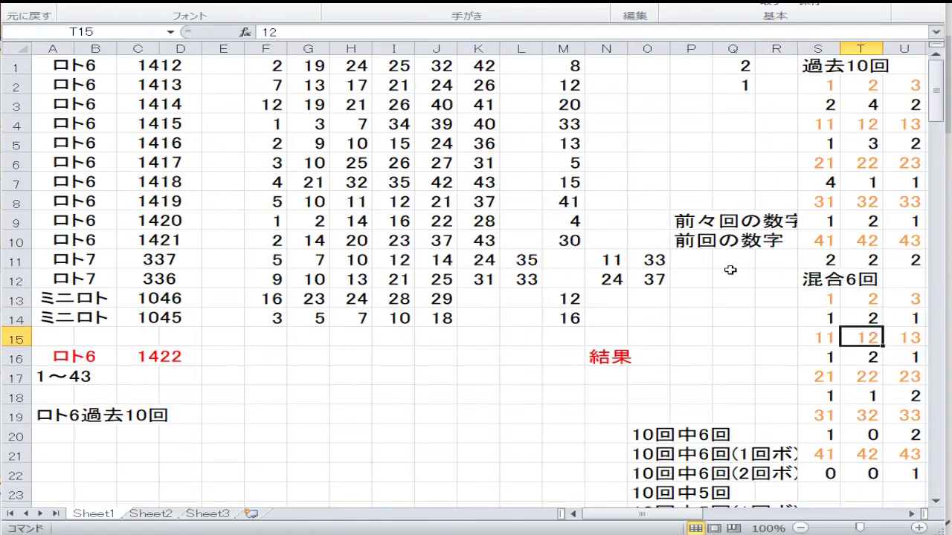
key("Up")
key("Right")
key("F2")
key("Return")
key("Up")
Step: Look through the 混合6回 and 混合6回ボーナス数字 counts along row 14 and return to S14
key("Right")
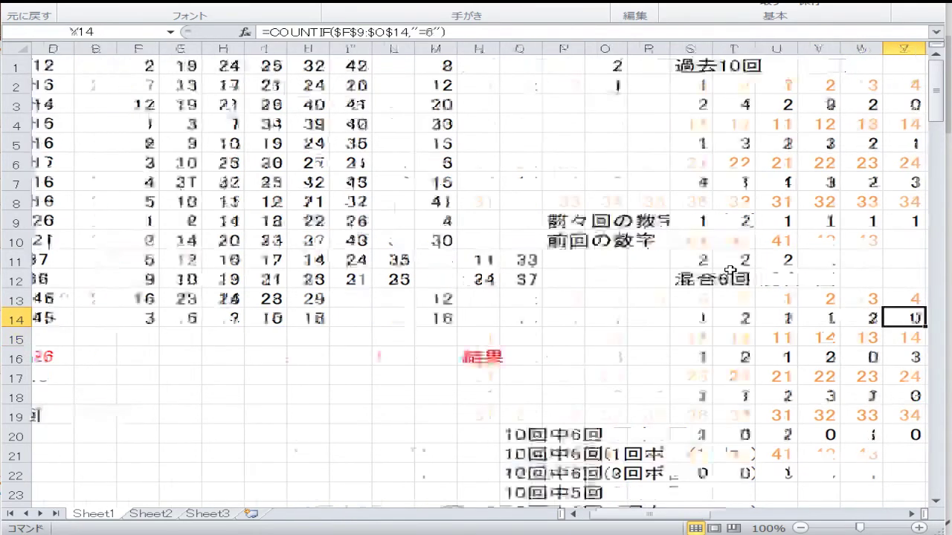
key("Right")
key("Right")
key("Right")
key("Right")
key("Right")
key("Right")
key("Right")
key("Right")
key("Right")
key("Right")
key("Right")
key("Right")
key("Right")
key("Right")
key("Right")
key("Right")
key("Right")
key("Right")
key("Left")
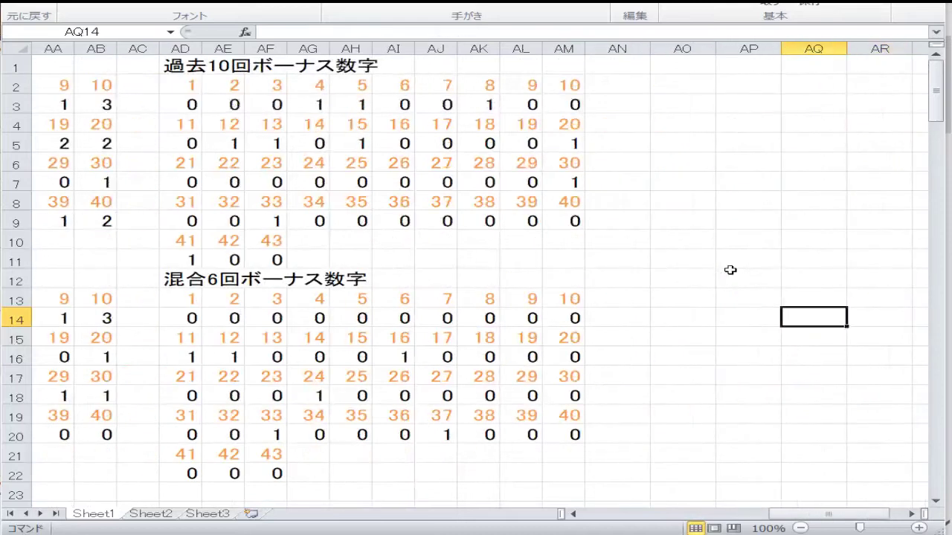
key("Left")
key("Left")
key("Left")
key("Left")
key("Left")
key("Left")
key("Left")
key("Left")
key("Left")
key("Left")
key("Left")
key("Left")
key("Left")
key("Left")
key("Left")
key("Left")
key("Left")
key("Left")
key("Left")
key("Left")
key("Right")
key("Right")
key("Right")
key("Right")
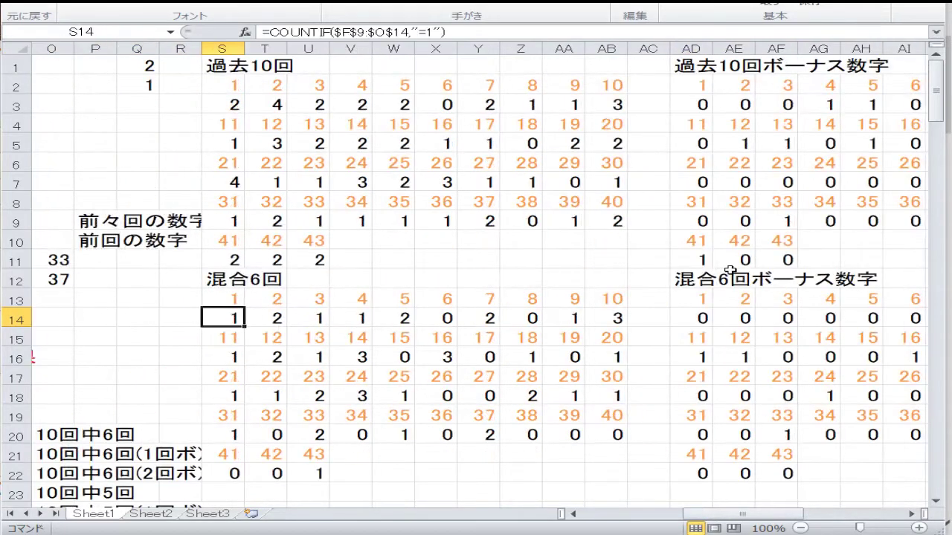
Step: Look through the 過去10回 and 過去10回ボーナス数字 counts along row 3
key("Up")
key("Up")
key("Up")
key("Up")
key("Up")
key("Up")
key("Up")
key("Up")
key("Up")
key("Up")
key("Up")
key("Right")
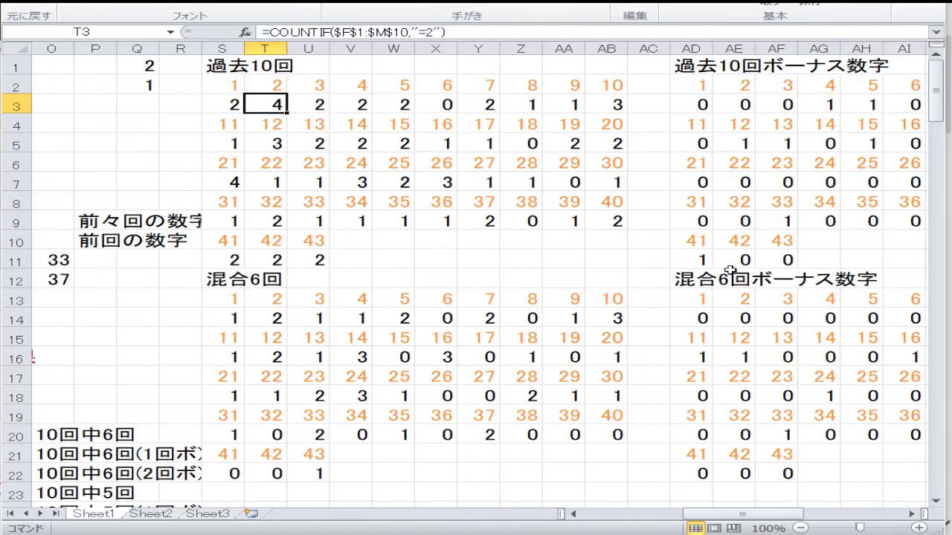
key("Right")
key("Right")
key("Right")
key("Right")
key("Right")
key("Right")
key("Right")
key("Right")
key("Right")
key("Right")
key("Right")
key("Right")
key("Right")
key("Right")
key("Right")
key("Right")
key("Right")
key("Right")
key("Right")
key("Right")
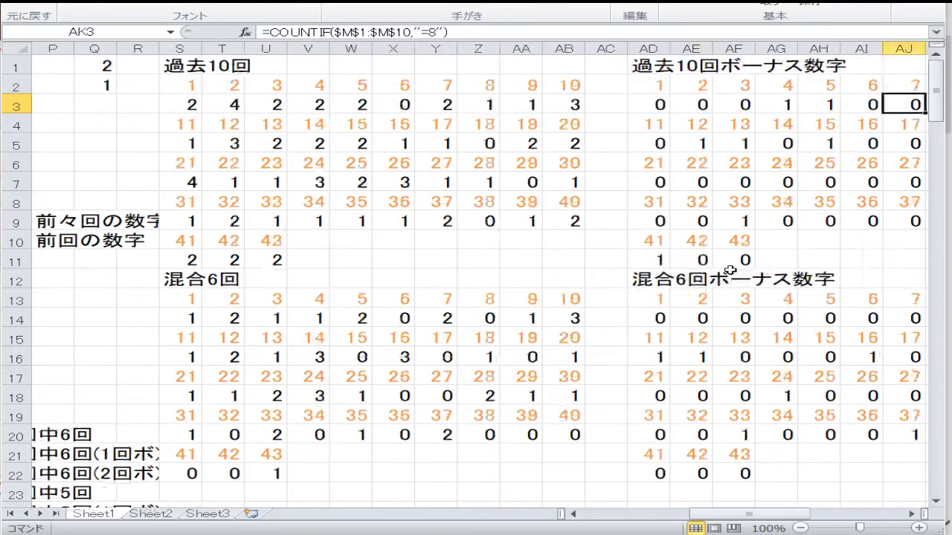
key("Left")
key("Left")
key("Left")
key("Left")
key("Left")
key("Left")
key("Left")
key("Left")
key("Left")
key("Left")
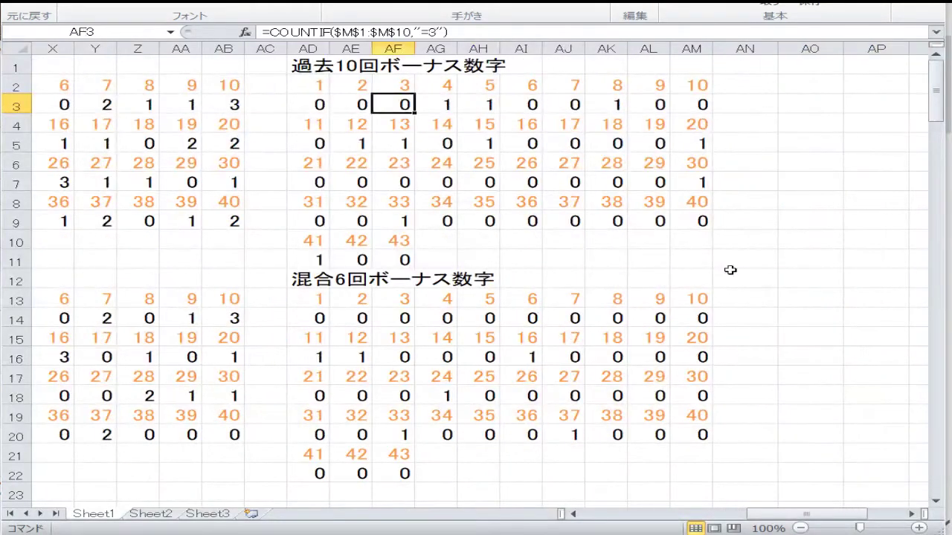
key("Right")
key("Right")
key("Left")
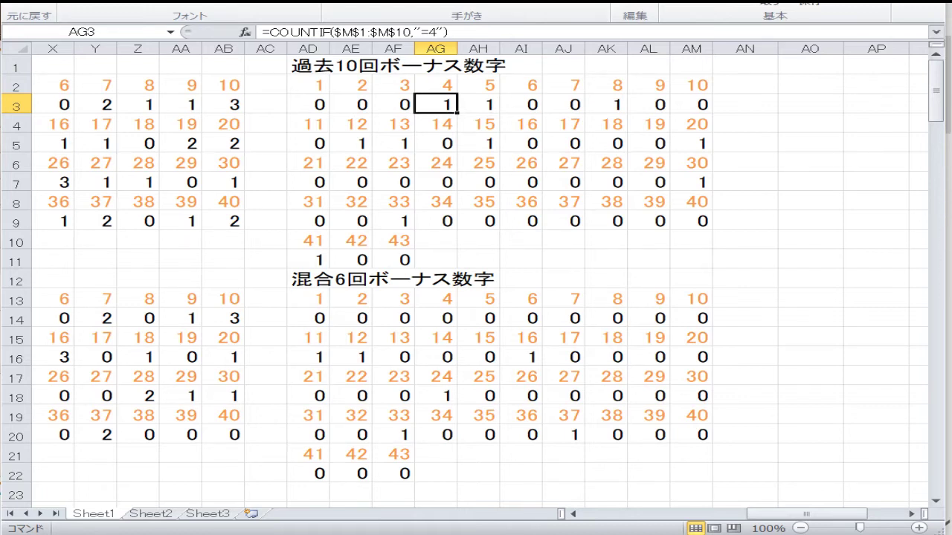
Step: Clear the old numbers in A25:J34 of the ロト6過去10回 section
key("Left")
key("Left")
key("Left")
key("Left")
key("Left")
key("Left")
key("Left")
key("Left")
key("Left")
key("Left")
key("Left")
key("Left")
key("Left")
key("Left")
key("Left")
key("Left")
key("Left")
key("Left")
key("Left")
key("Left")
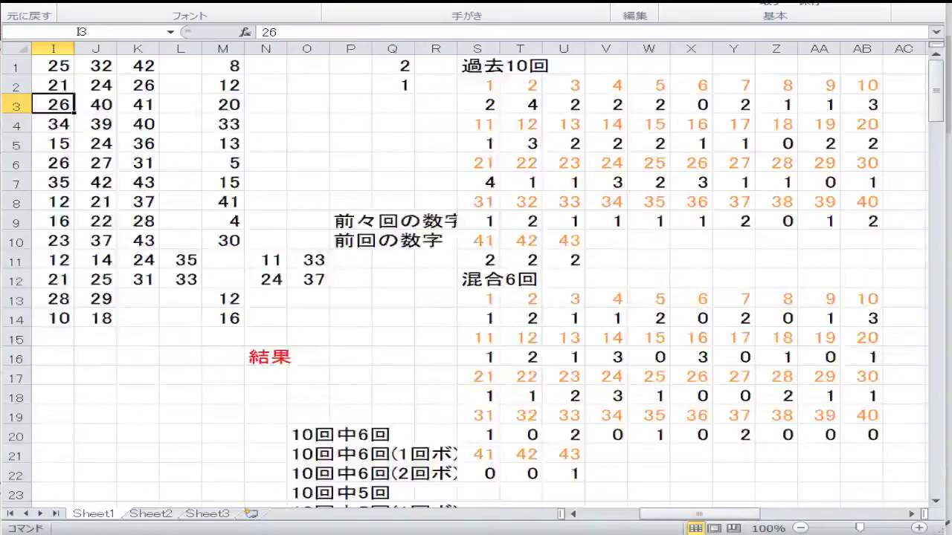
key("Left")
key("Left")
key("Left")
key("Left")
key("Left")
key("Left")
key("Left")
key("Down")
key("Down")
key("Down")
key("Down")
key("Down")
key("Down")
key("Down")
key("Down")
key("Down")
key("Down")
key("Down")
key("Down")
key("Down")
key("Down")
key("Down")
key("Down")
key("Down")
key("Down")
key("Down")
key("Down")
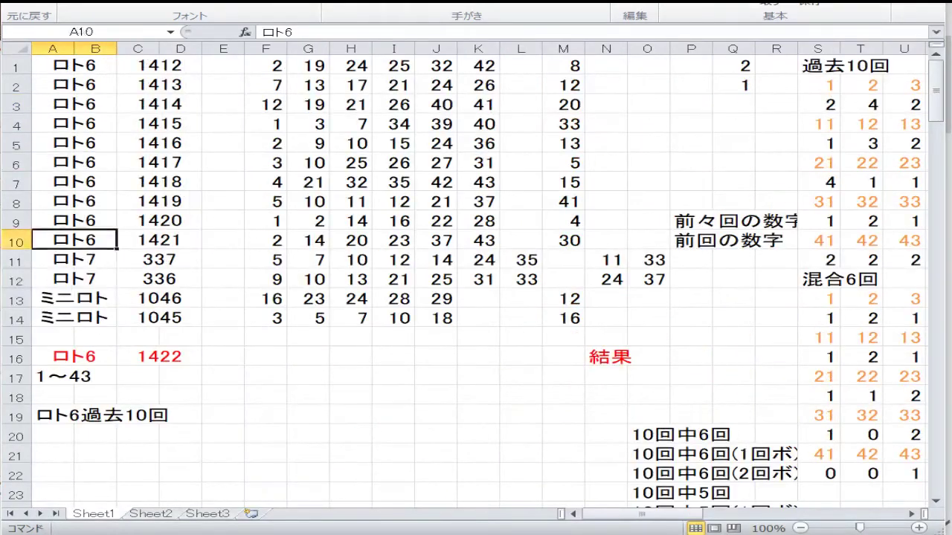
key("Down")
key("Down")
key("Down")
key("Down")
key("Down")
key("Down")
key("Down")
key("Down")
key("Down")
key("Down")
key("Down")
key("Down")
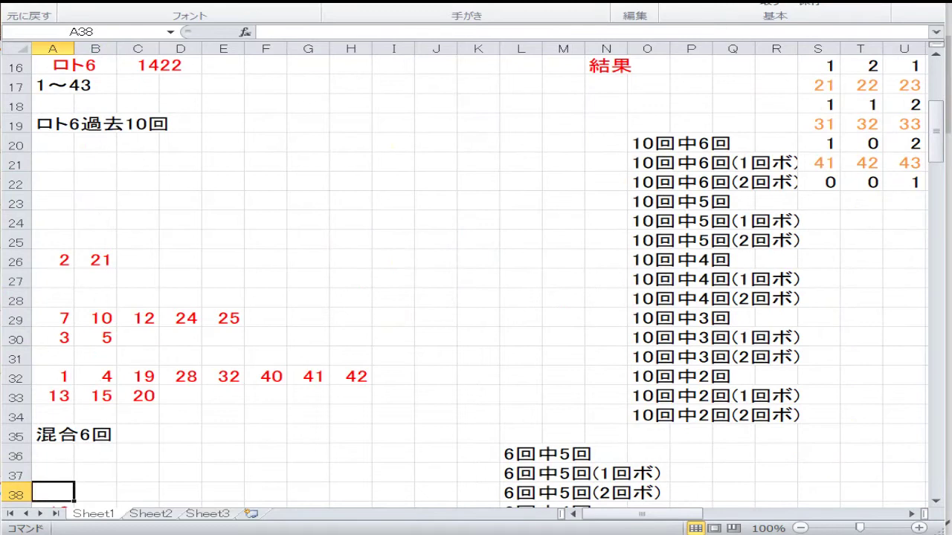
scroll(466, 304, "down", 2)
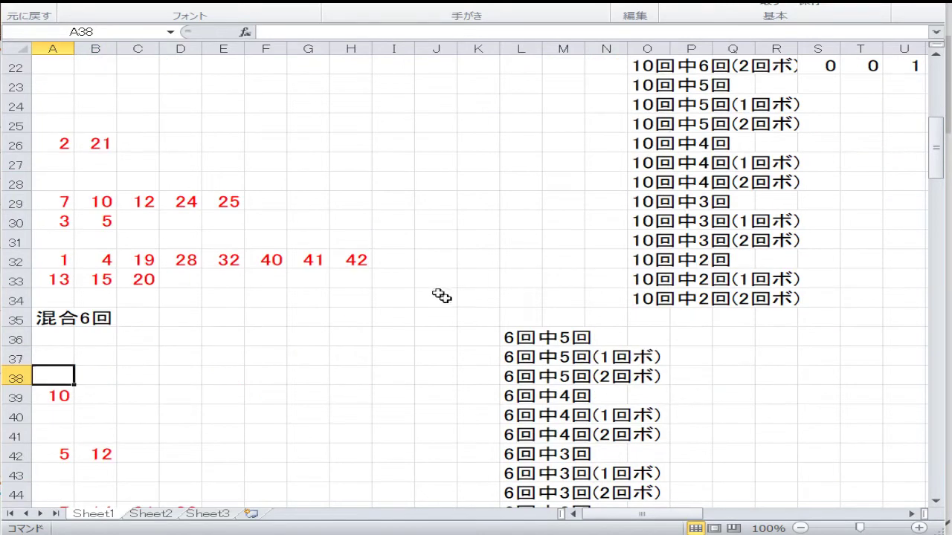
left_click_drag(442, 297, 45, 123)
right_click(160, 168)
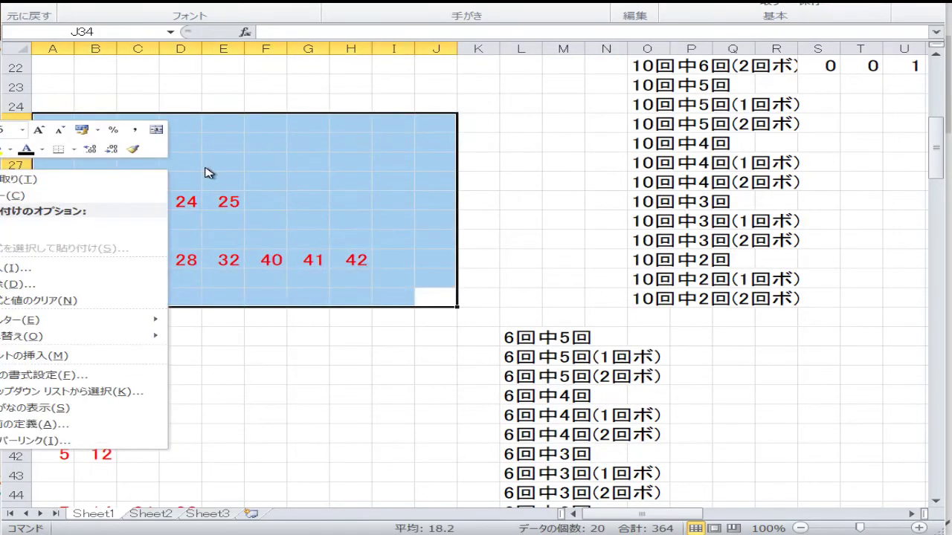
key("Escape")
Step: Clear the old numbers in A39:G46 of the 混合6回 section
scroll(228, 230, "down", 4)
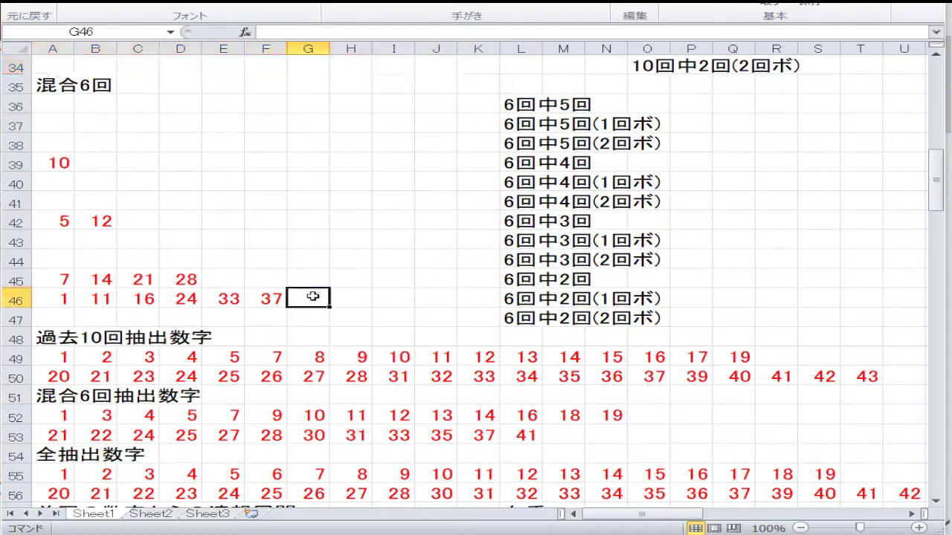
left_click_drag(301, 297, 52, 162)
key("Delete")
Step: Enter 2 and 21 in A26:B26, the 10回中4回 row of the ロト6過去10回 section
scroll(223, 238, "up", 5)
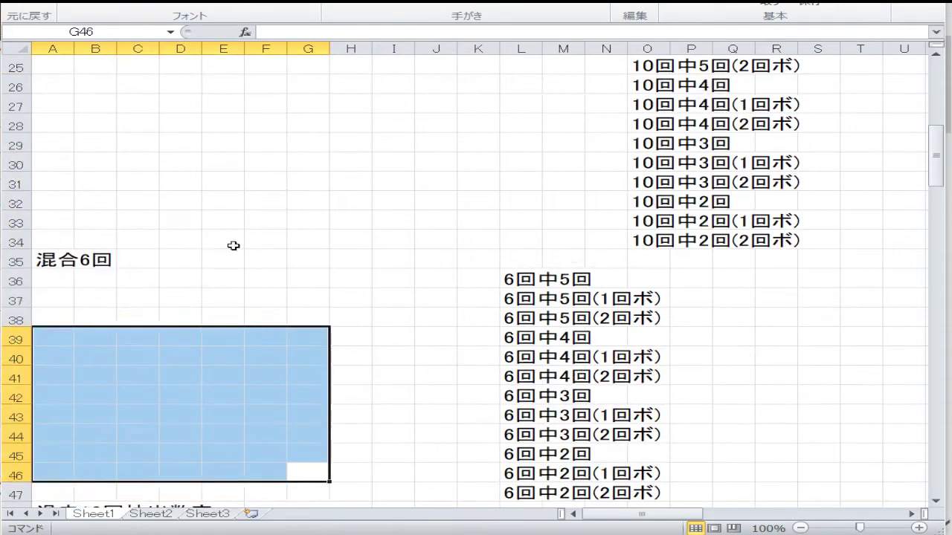
left_click(195, 253)
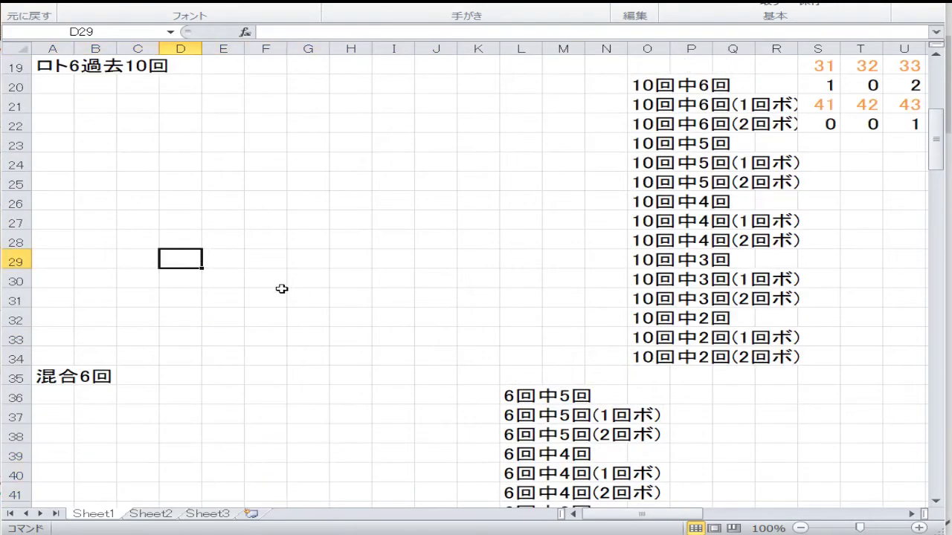
key("Up")
key("Up")
key("Up")
key("Up")
key("Up")
key("Up")
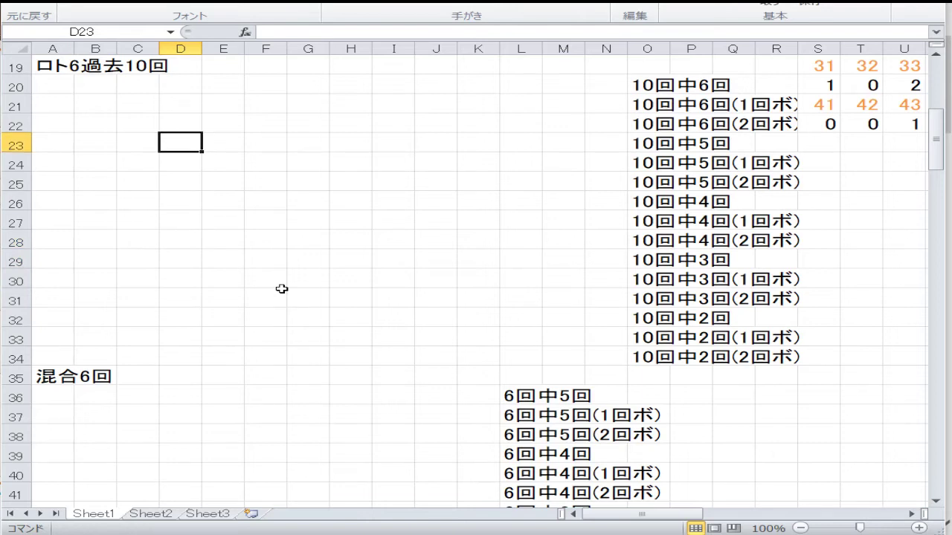
key("Down")
key("Down")
key("Down")
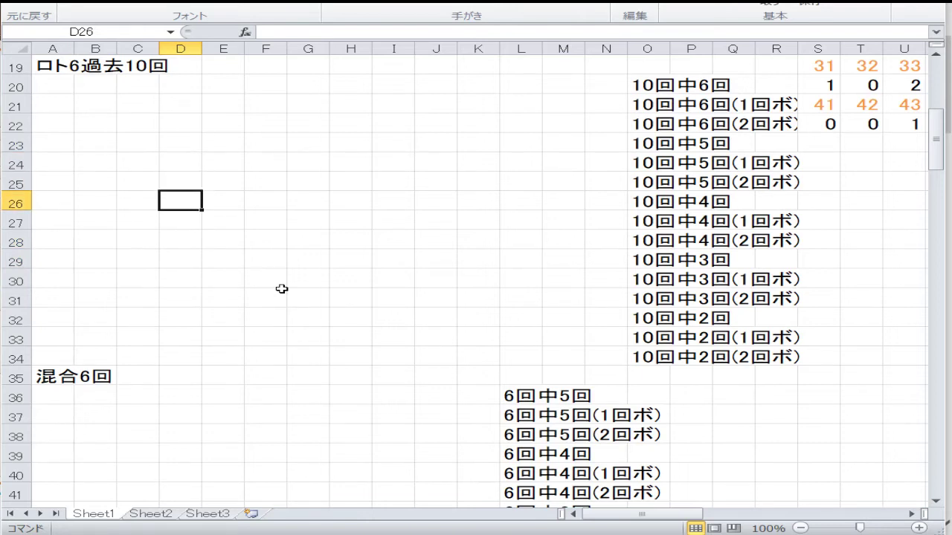
key("Left")
key("Left")
key("Left")
type("2")
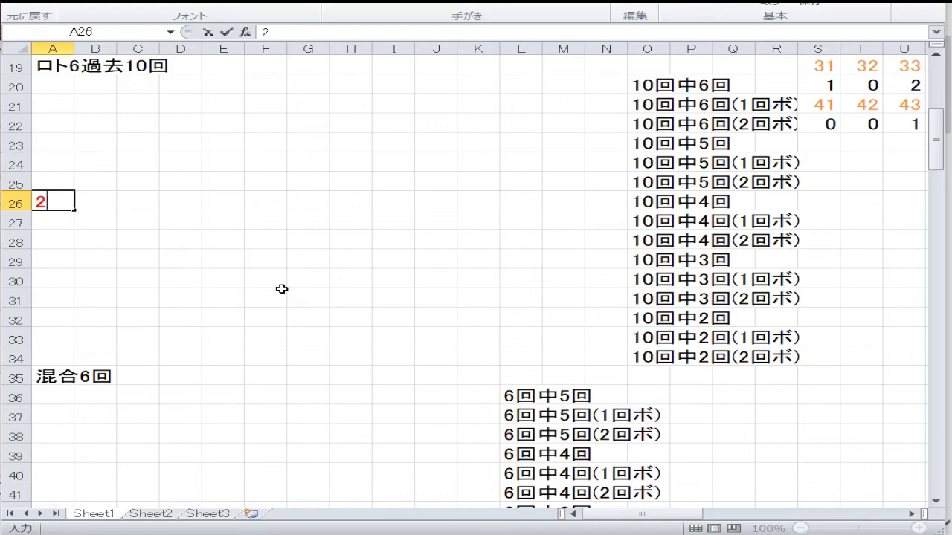
key("Right")
type("21")
key("Return")
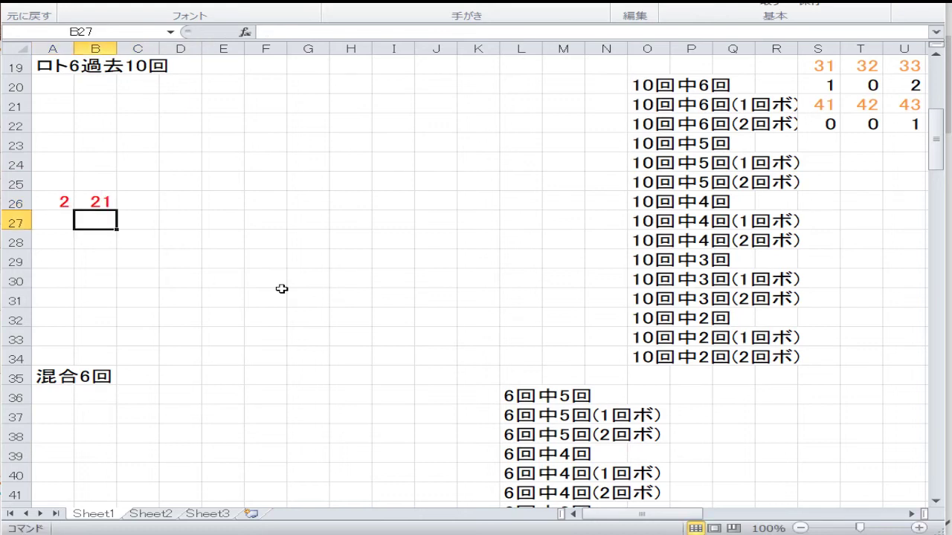
Step: Enter 10, 24 and 26 in A29:C29, the 10回中3回 row
key("Down")
key("Down")
key("Left")
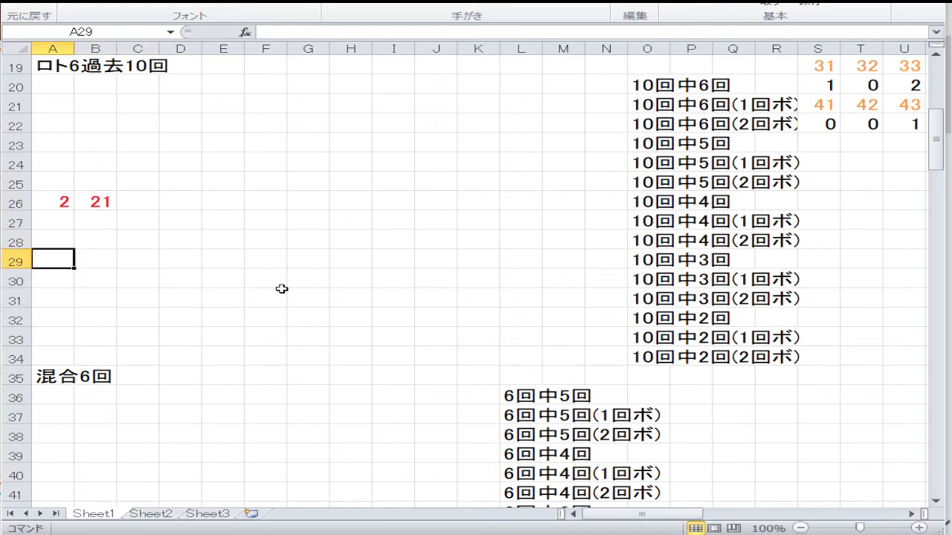
type("10")
key("Right")
type("24")
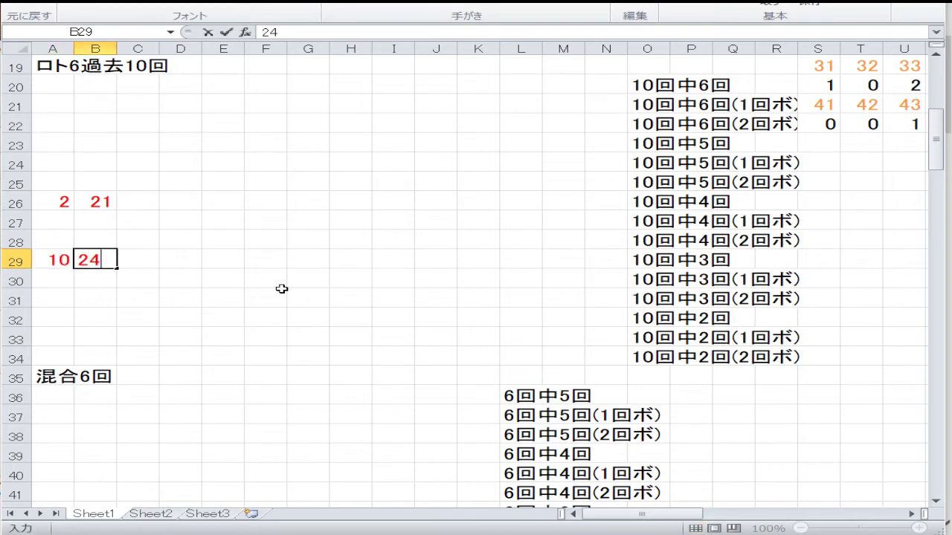
key("Right")
type("26")
key("Return")
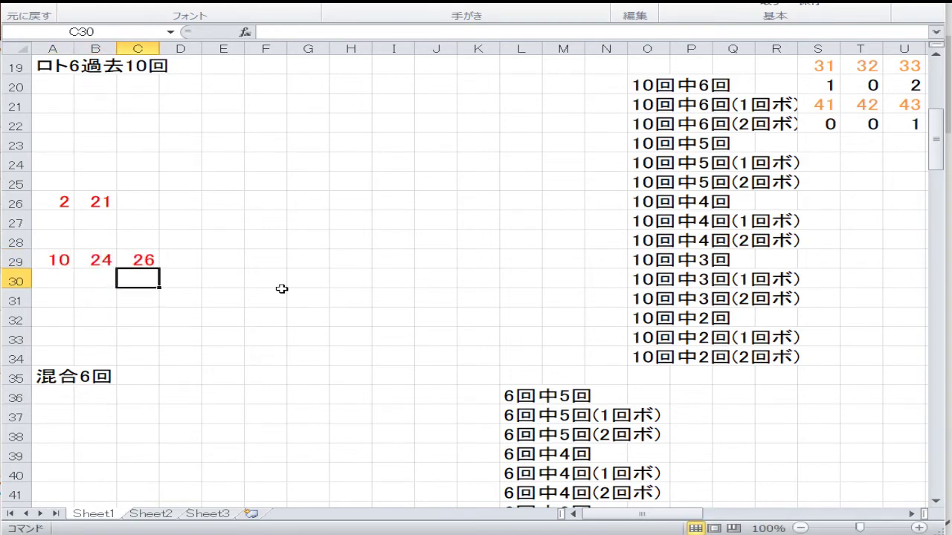
Step: Enter 12 in A30, the 10回中3回(1回ボ) row
key("Left")
key("Left")
type("12")
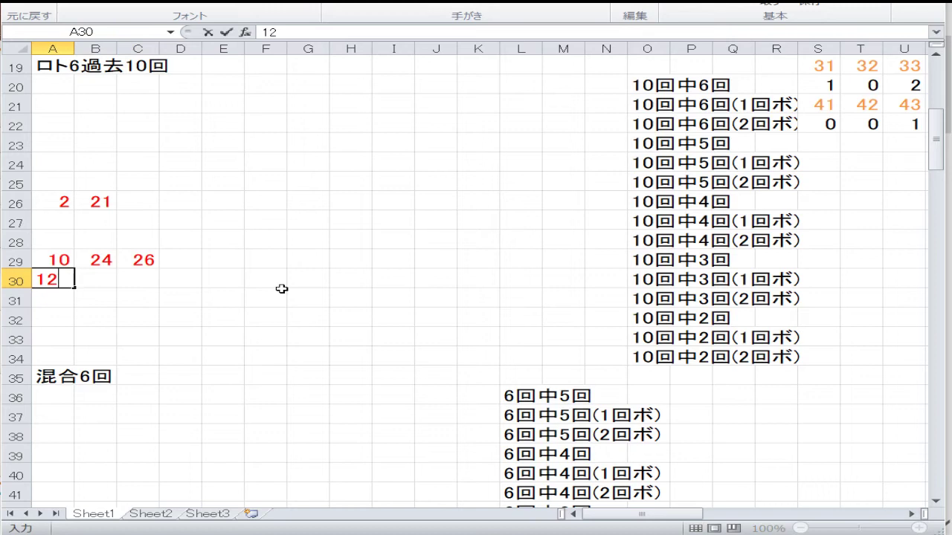
key("Return")
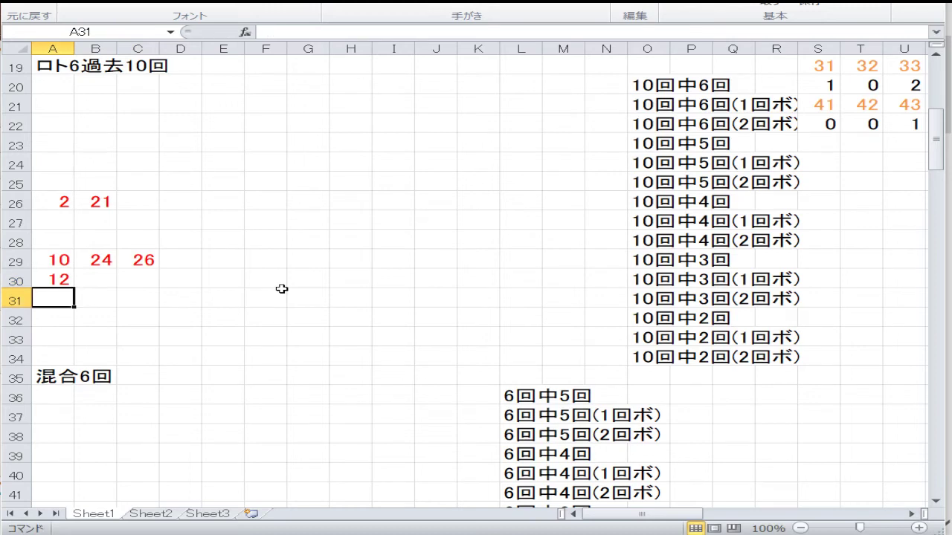
Step: Enter 1, 3, 7, 14, 19 and 25 in A32:F32, the 10回中2回 row of the ロト6過去10回 section
key("Down")
type("1")
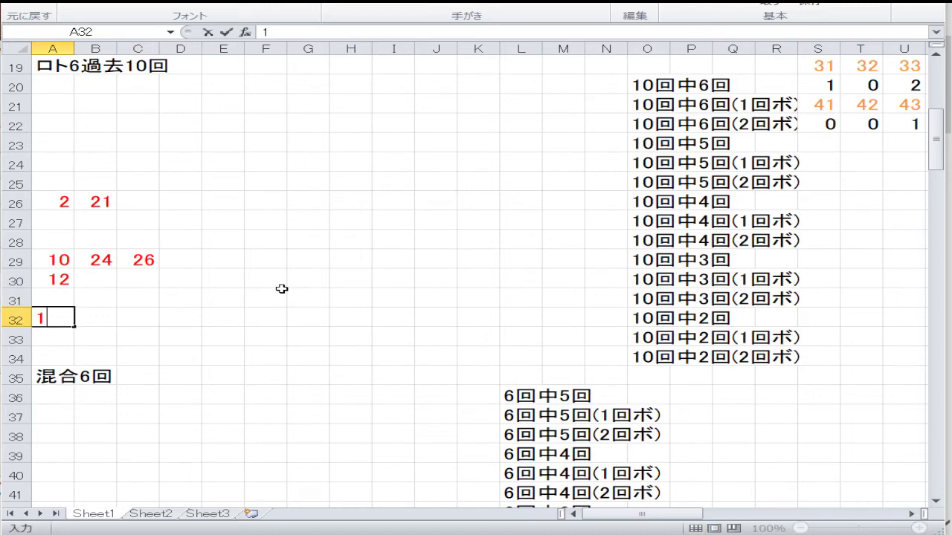
key("Right")
type("3")
key("Right")
type("7")
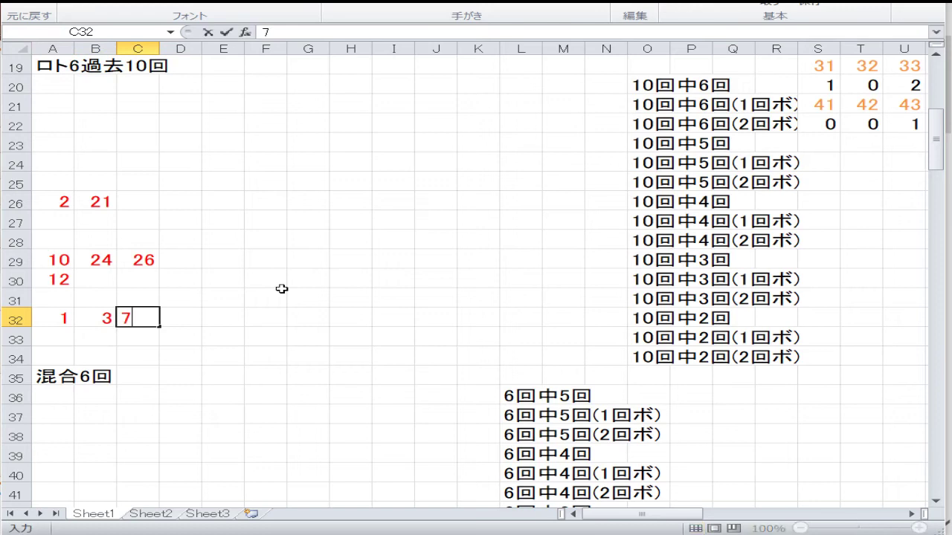
key("Right")
type("14")
key("Right")
type("19")
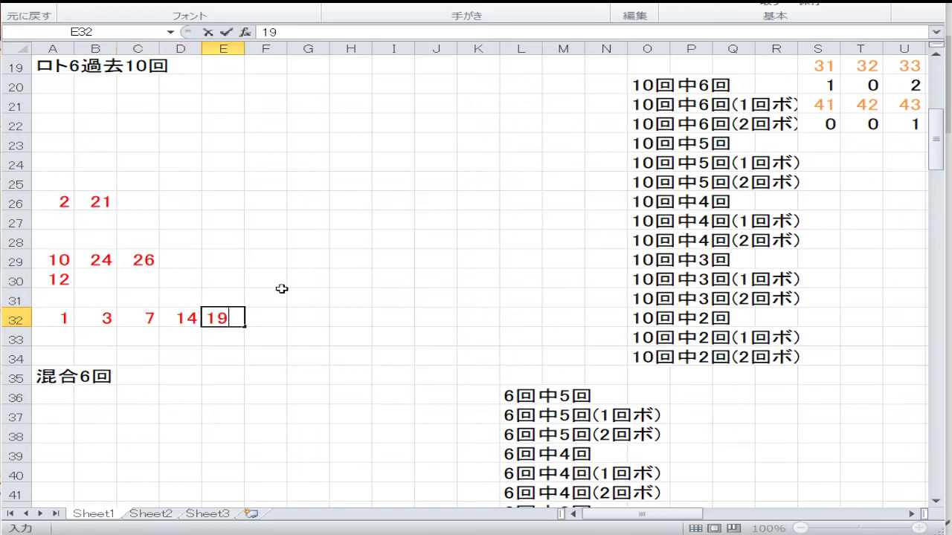
key("Right")
type("25")
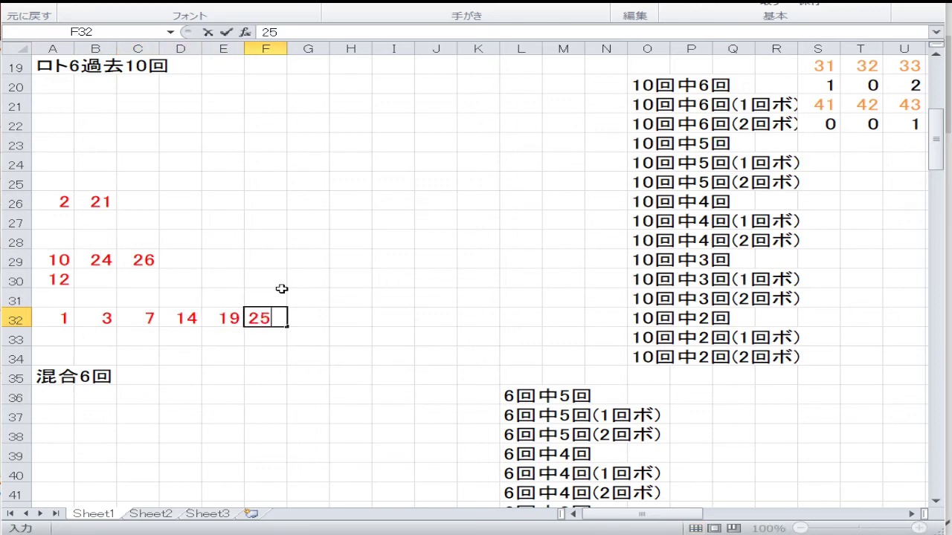
Step: Continue the 10回中2回 row with 32, 37, 40, 41, 42 and 43 in G32:L32
key("Right")
type("32")
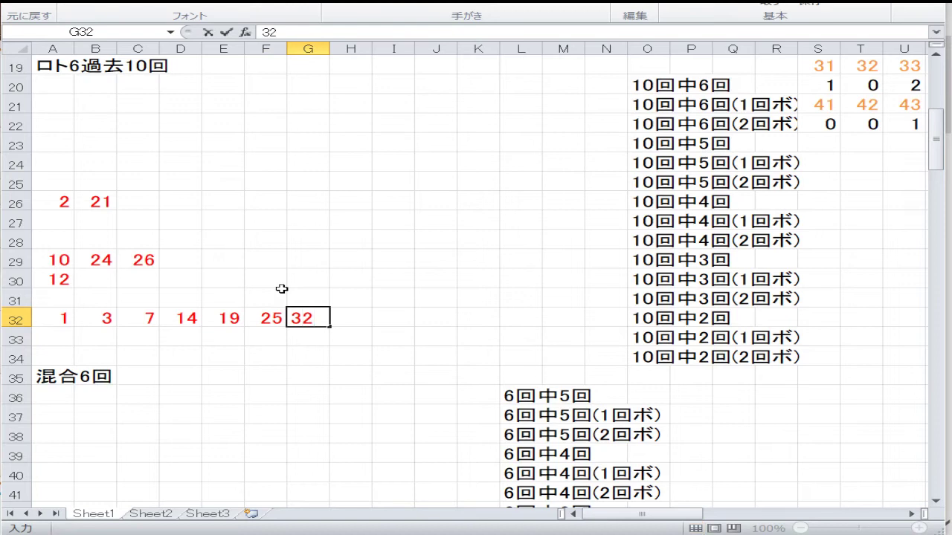
key("Right")
type("37")
key("Right")
type("40")
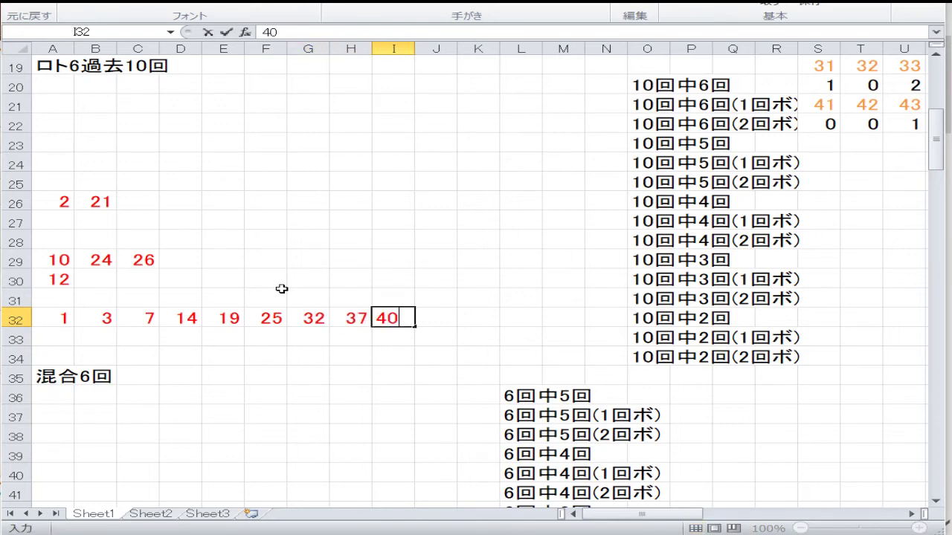
key("Right")
type("41")
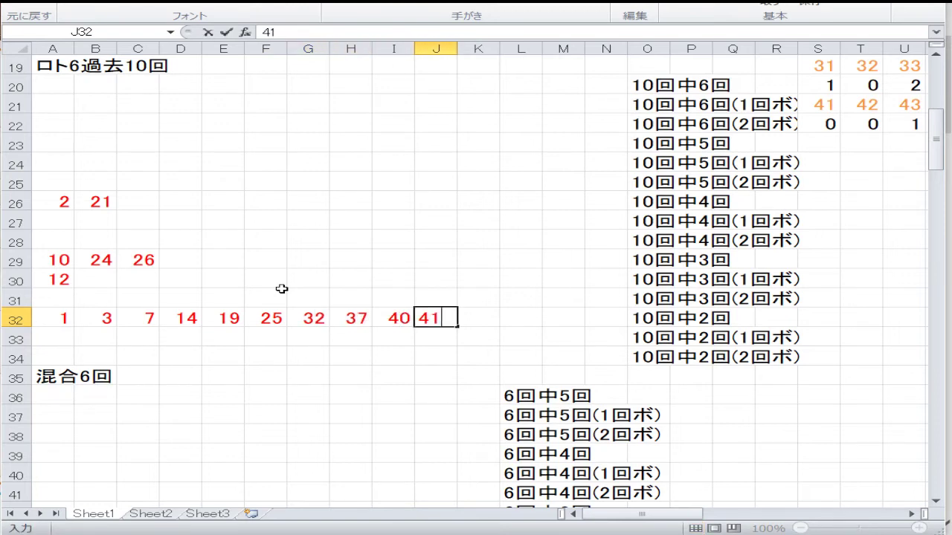
key("Right")
type("42")
key("Right")
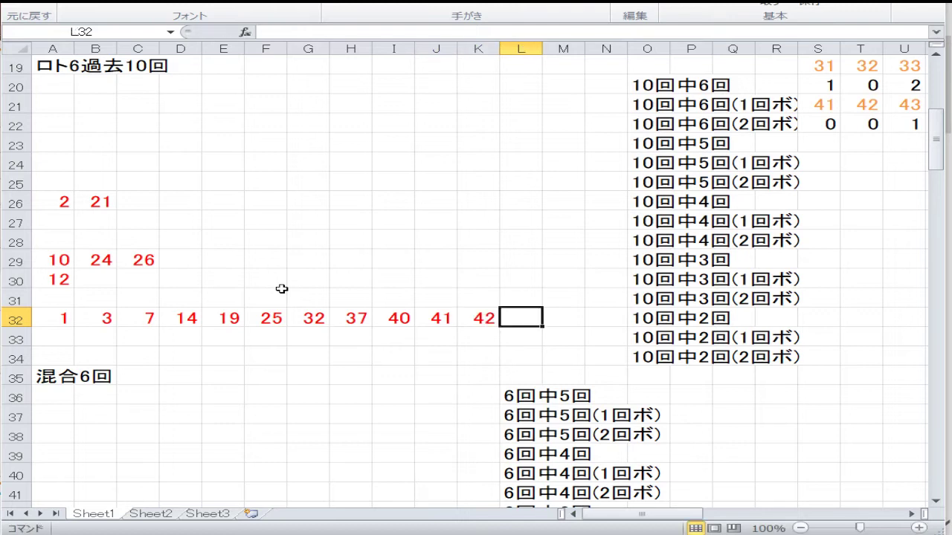
type("43")
key("Return")
Step: Enter 4, 5, 13, 15 and 20 in A33:E33, the 10回中2回(1回ボ) row
key("Left")
key("Left")
key("Left")
key("Left")
key("Left")
key("Left")
key("Left")
key("Left")
key("Left")
key("Left")
key("Left")
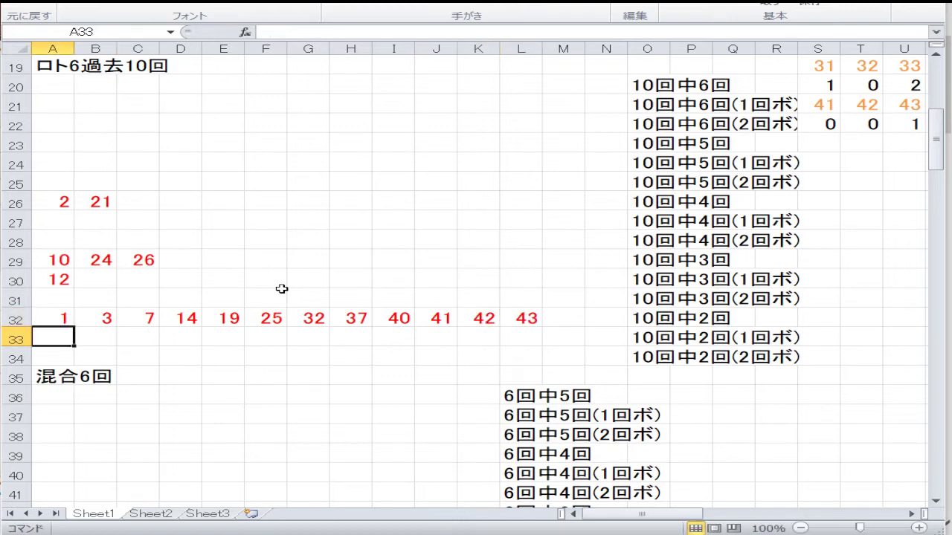
type("4")
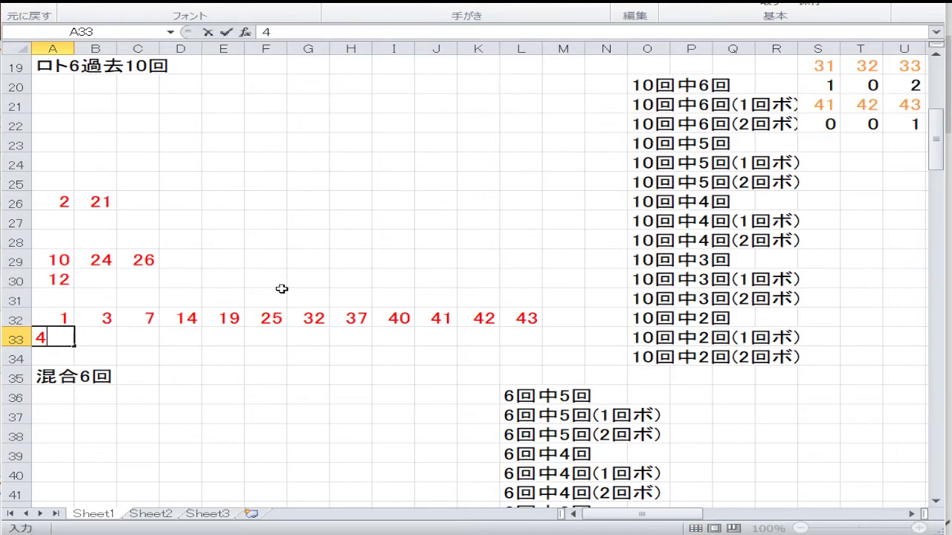
key("Right")
type("5")
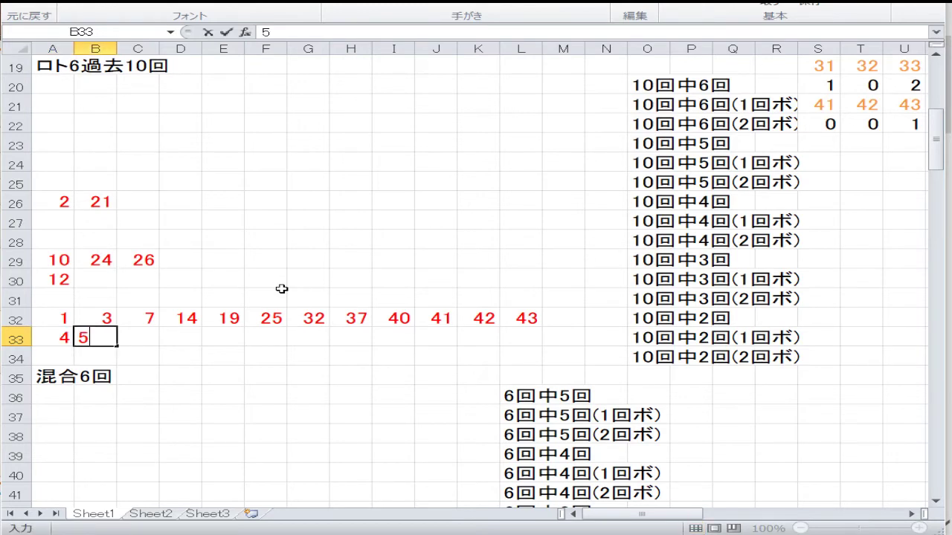
key("Right")
type("13")
key("Right")
type("15")
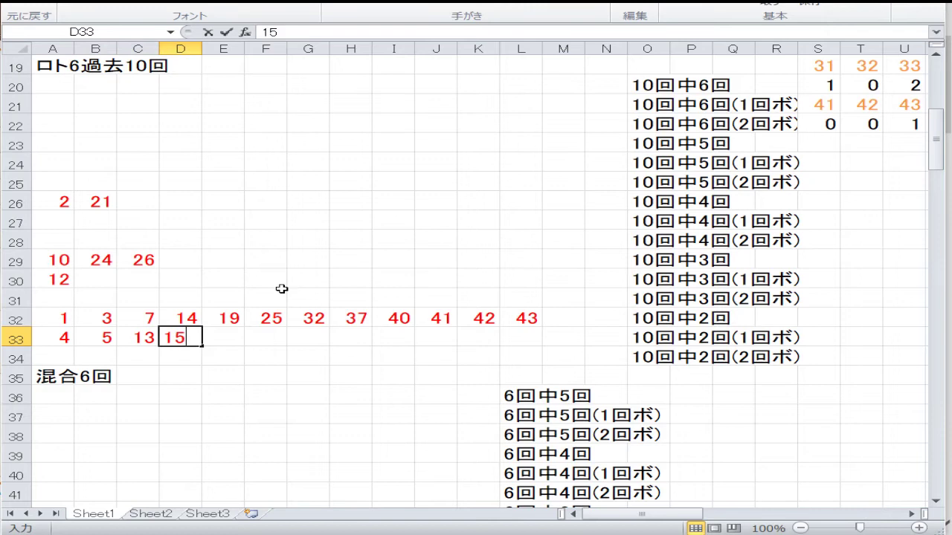
key("Right")
type("20")
key("Return")
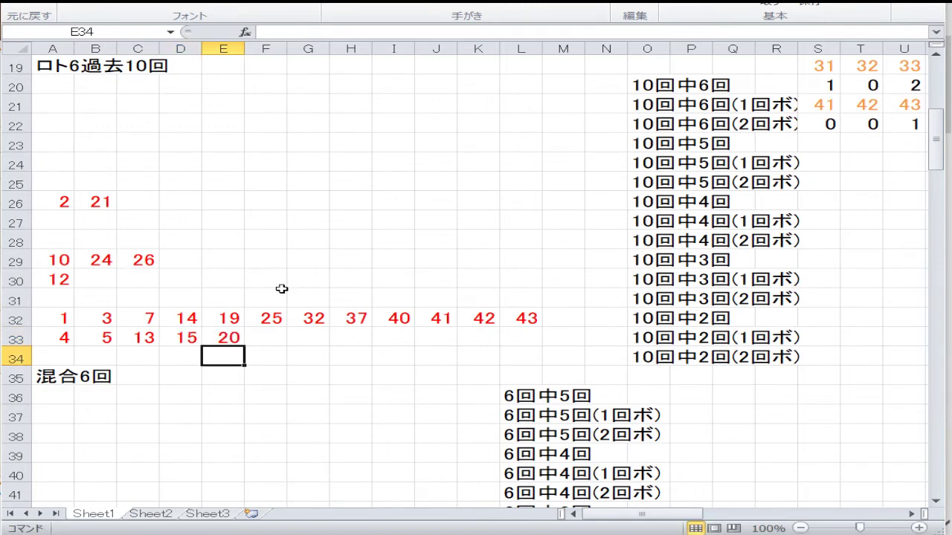
Step: Enter 10 and 14 in A42:B42, the 6回中3回 row of the 混合6回 section
key("Left")
key("Home")
key("Down")
key("Down")
key("Down")
key("Down")
key("Down")
key("Down")
key("Down")
key("Down")
key("Down")
key("Down")
key("Down")
key("Down")
key("Down")
key("Down")
key("Down")
key("Down")
key("Down")
key("Down")
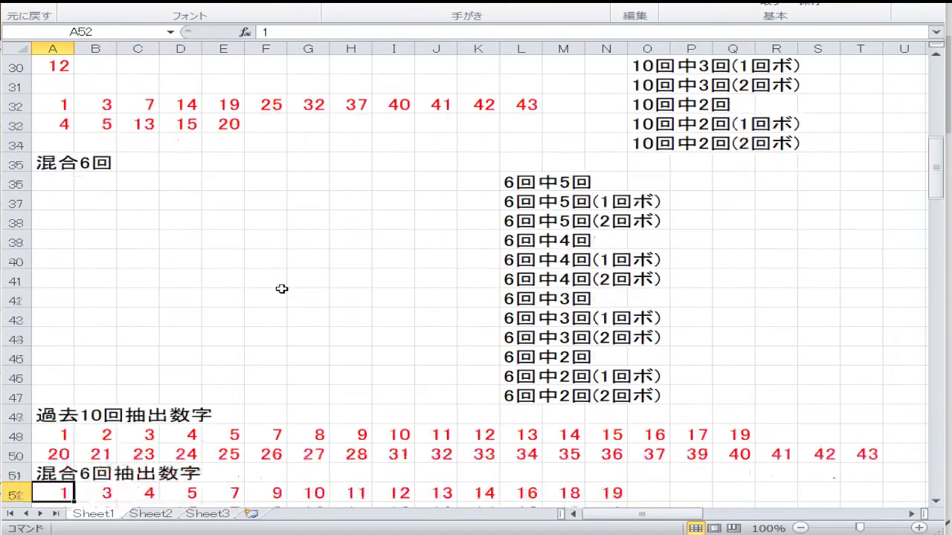
key("Up")
key("Up")
key("Up")
key("Up")
key("Up")
key("Up")
key("Up")
key("Up")
key("Up")
key("Up")
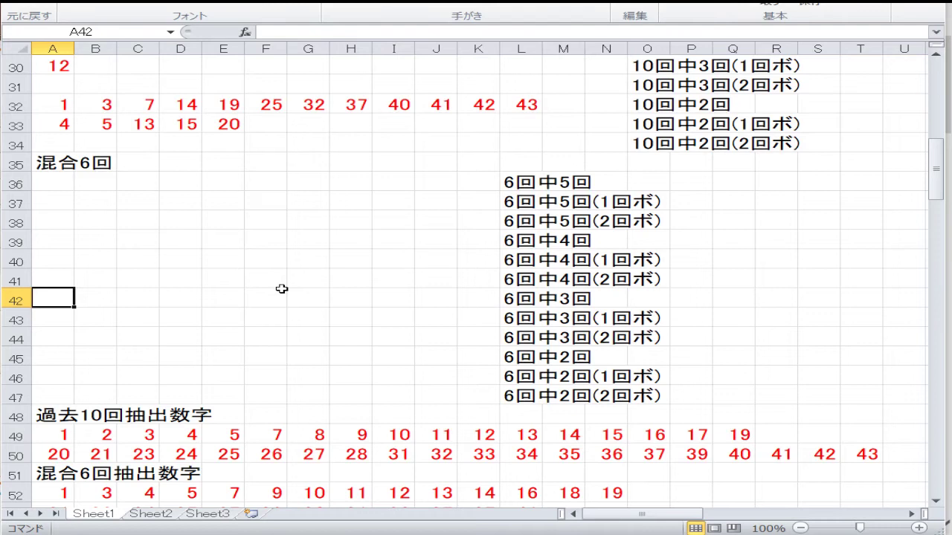
type("10")
key("Tab")
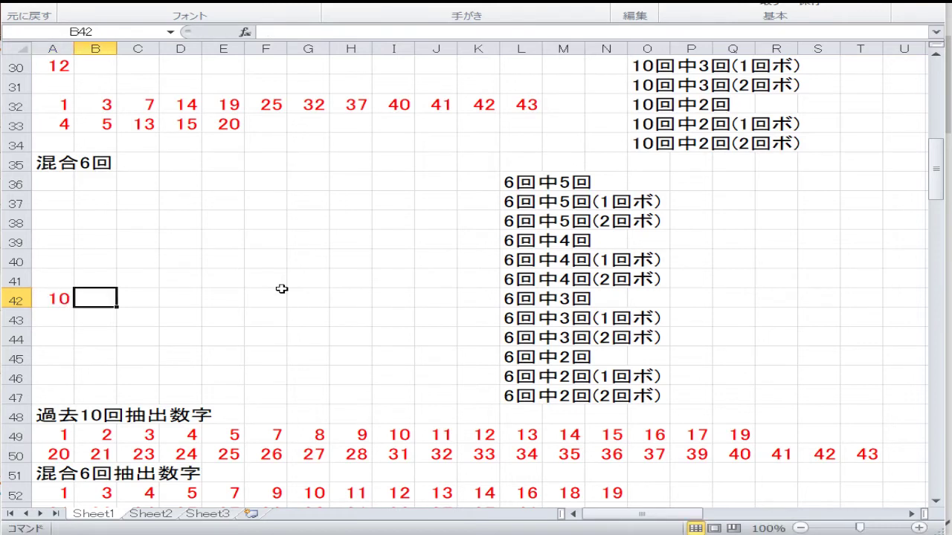
type("14")
key("Return")
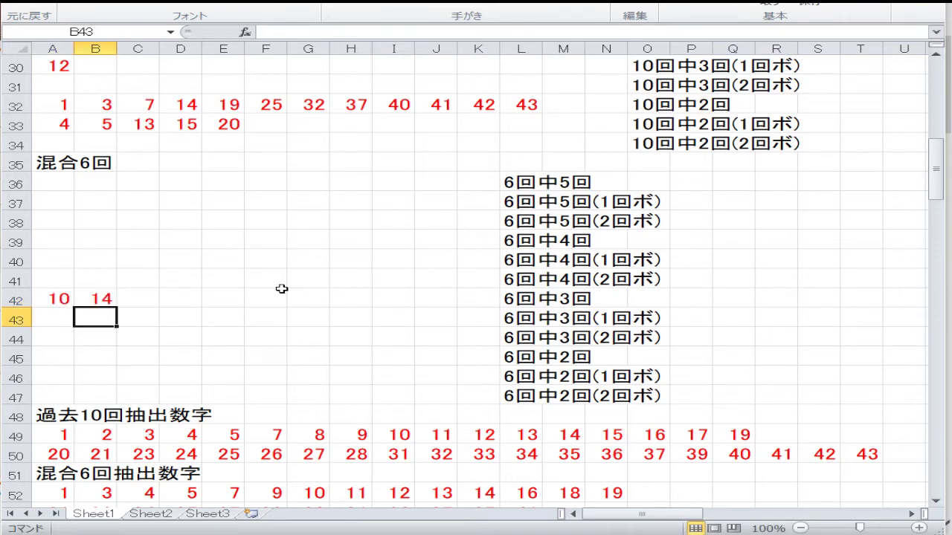
Step: Enter 16 and 24 in A43:B43, the 6回中3回(1回ボ) row
key("Left")
type("16")
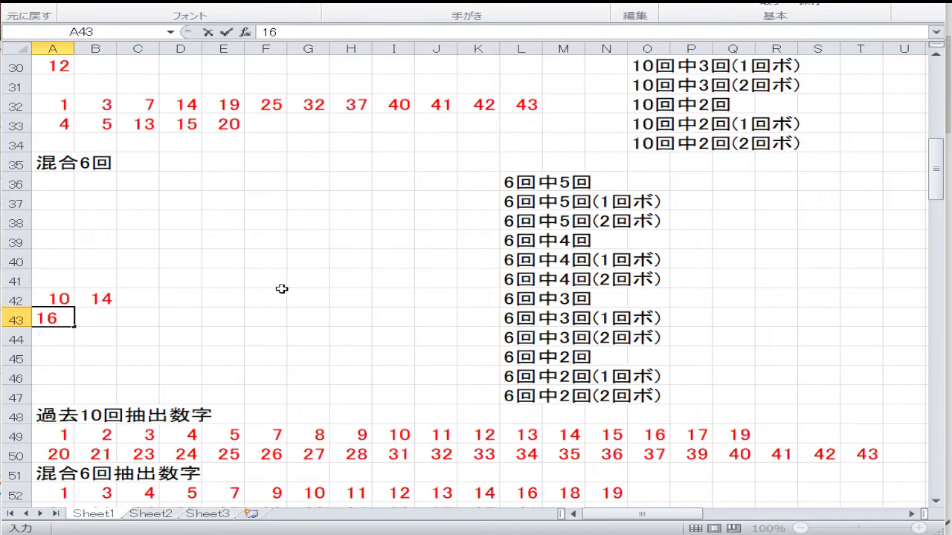
key("Tab")
type("24")
key("Return")
Step: Enter 2, 5, 7, 23 and 28 in A45:E45, the 6回中2回 row
key("Return")
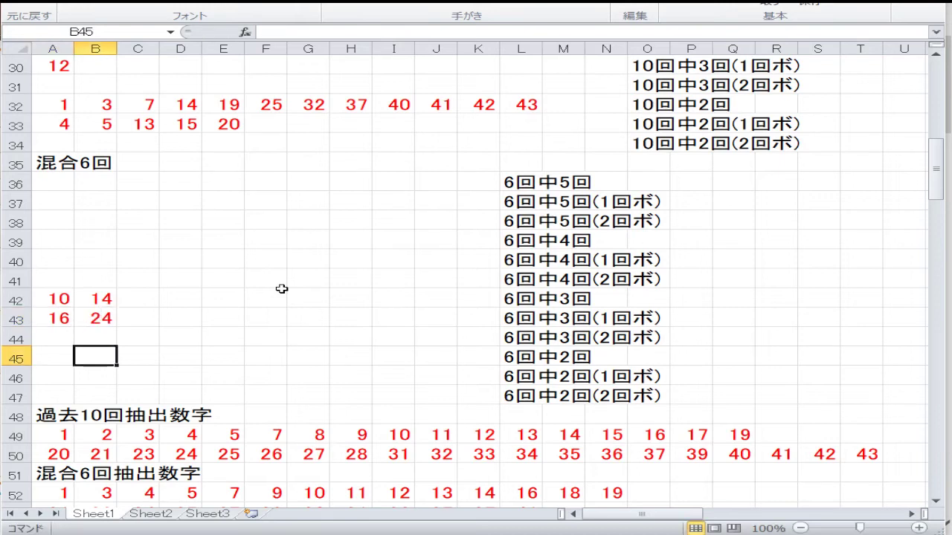
key("Left")
type("2")
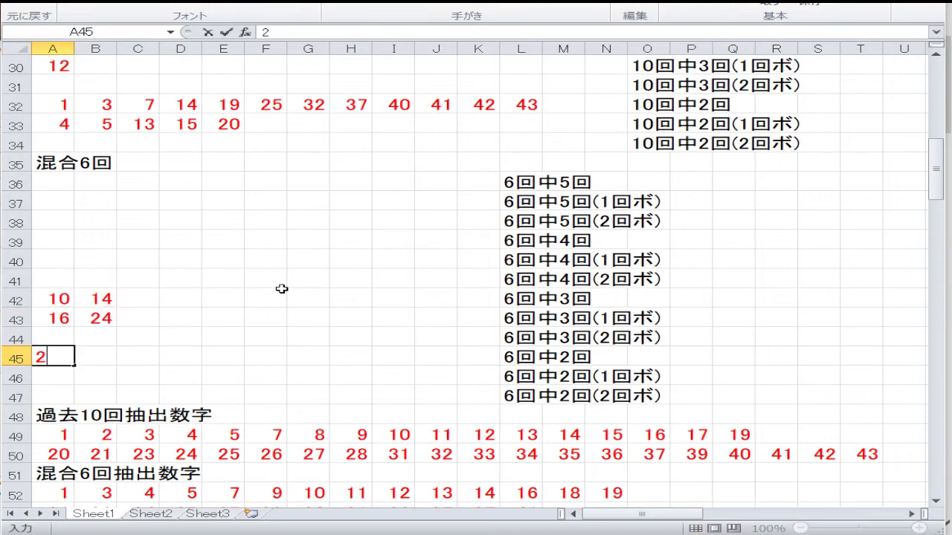
key("Tab")
type("5")
key("Tab")
type("7")
key("Tab")
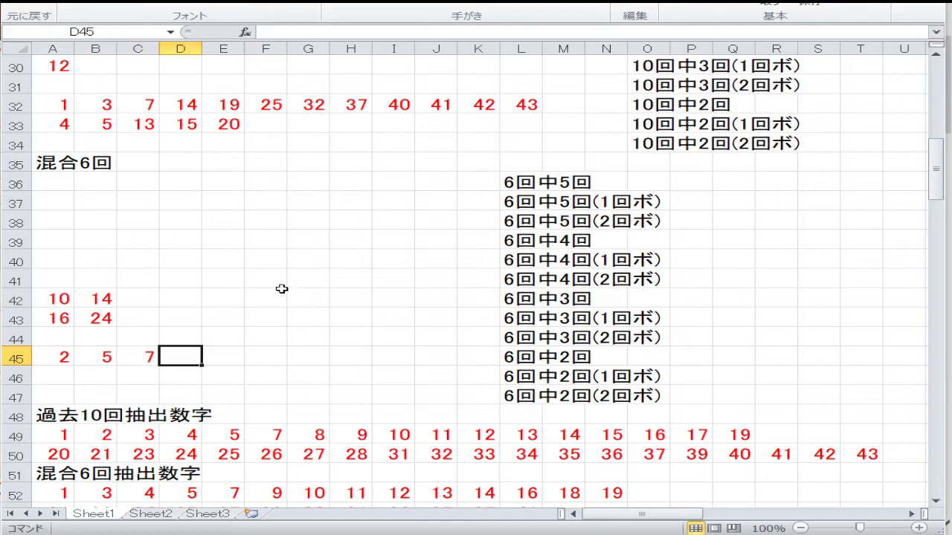
type("23")
key("Tab")
type("28")
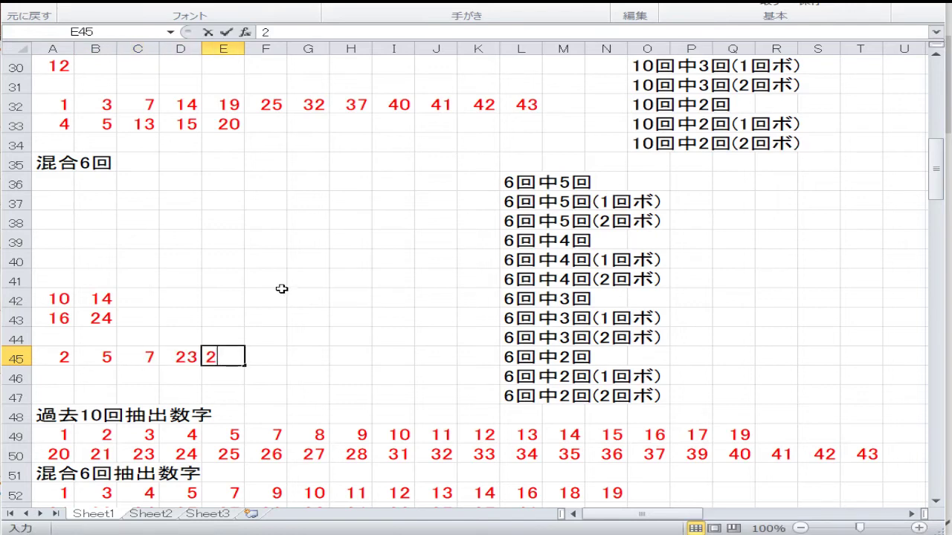
key("Return")
Step: Enter 12, 33 and 37 in A46:C46, the 6回中2回(1回ボ) row
key("Left")
key("Left")
key("Left")
key("Left")
type("12")
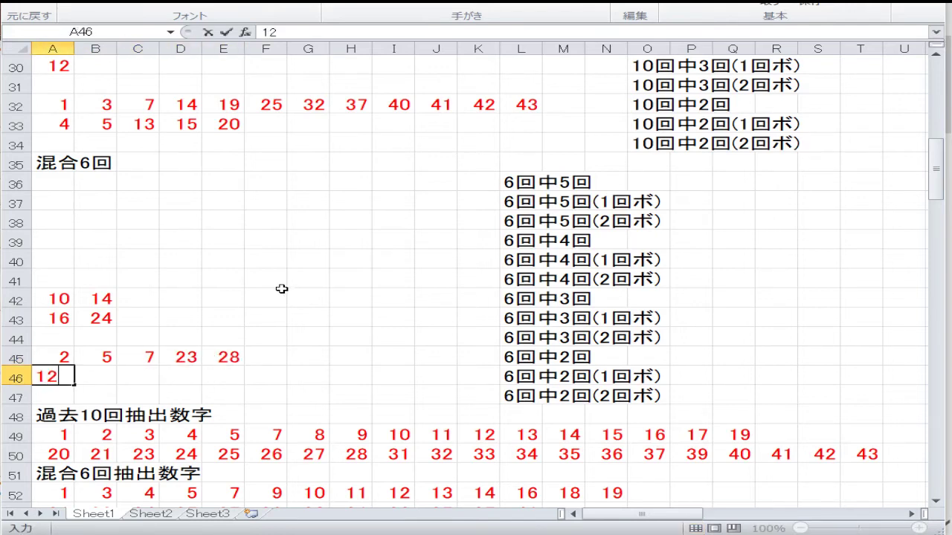
key("Tab")
type("33")
key("Tab")
type("37")
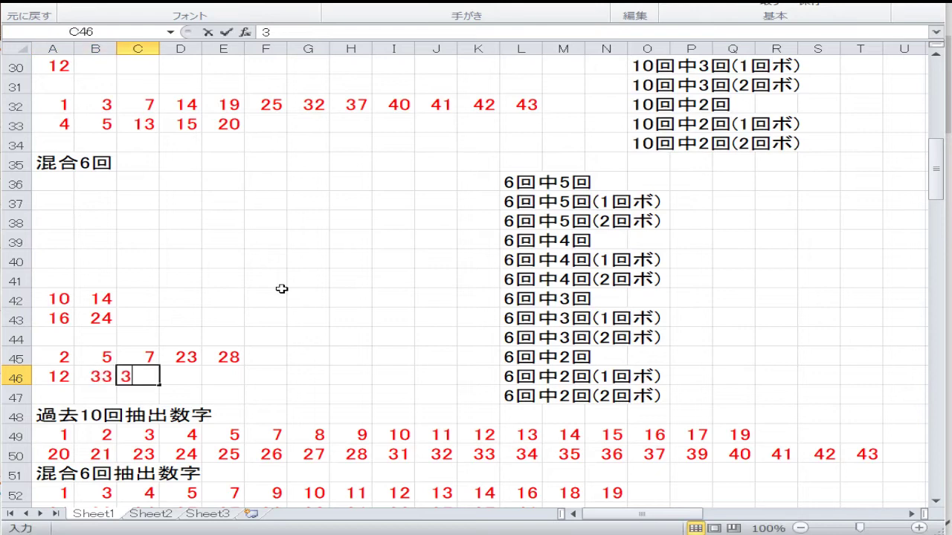
key("Return")
Step: Overwrite F49:J49 in the 過去10回抽出数字 list with 6, 7, 8, 9 and 10
key("Down")
key("Down")
key("Down")
key("Down")
key("Down")
key("Down")
key("Down")
key("Down")
key("Down")
key("Down")
key("Down")
key("Down")
key("Down")
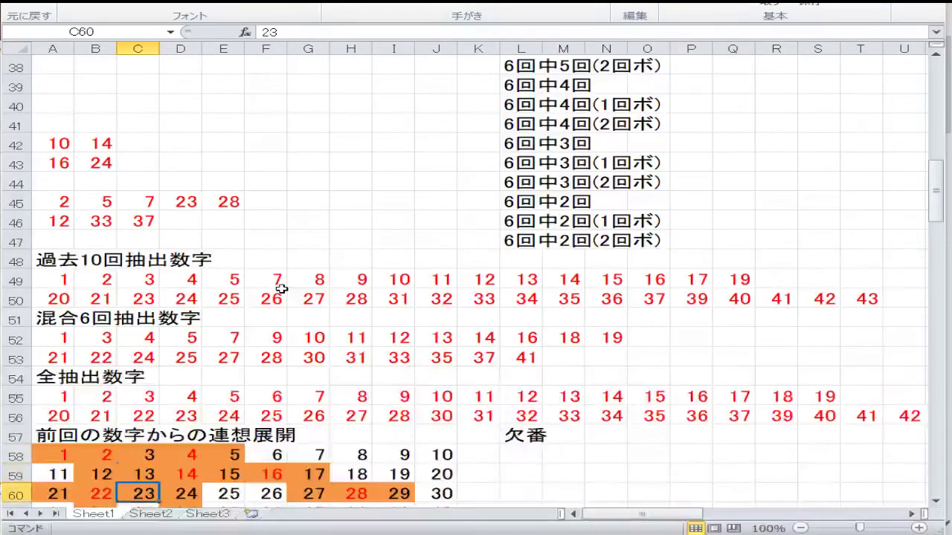
key("Up")
key("Up")
key("Up")
key("Up")
key("Up")
key("Up")
key("Up")
key("Up")
key("Up")
key("Up")
key("Up")
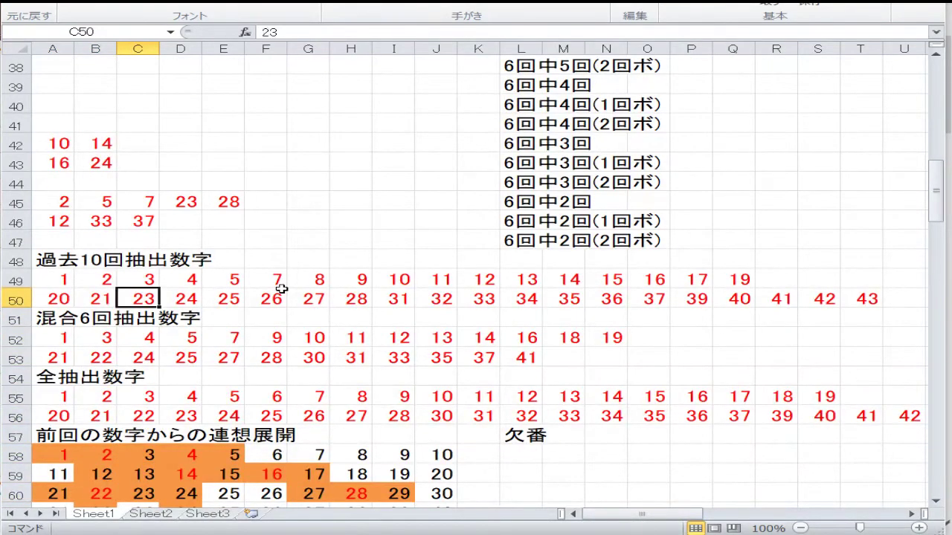
key("Left")
key("Left")
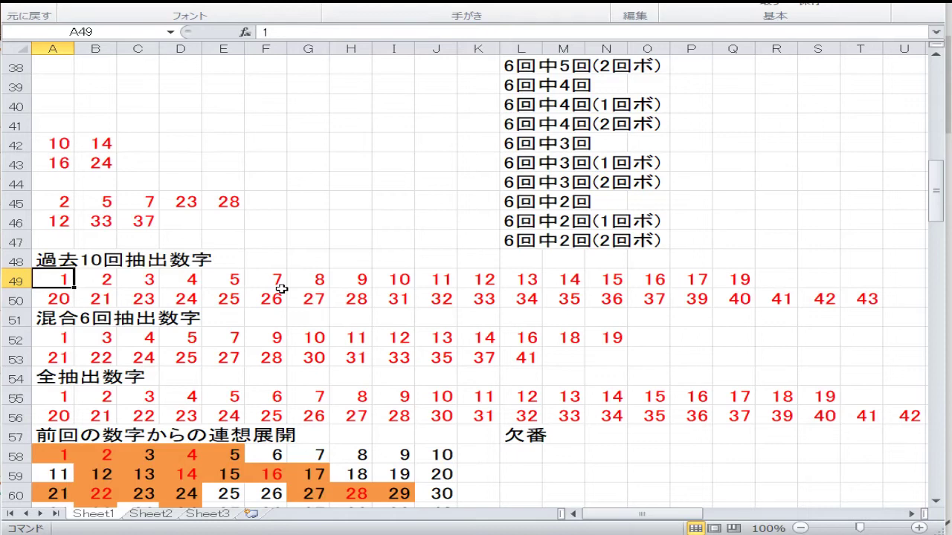
key("Right")
key("Right")
key("Right")
key("Right")
key("Right")
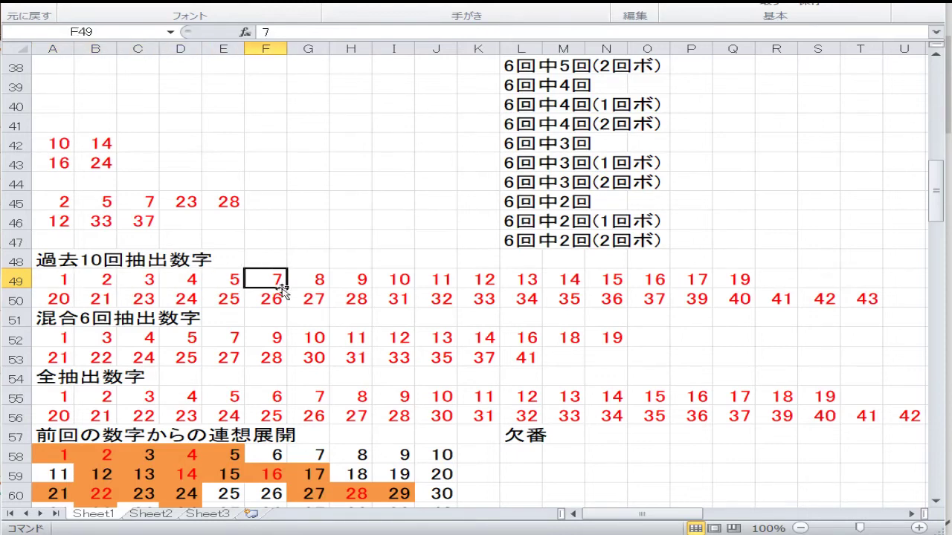
type("6")
key("Right")
type("7")
key("Right")
type("8")
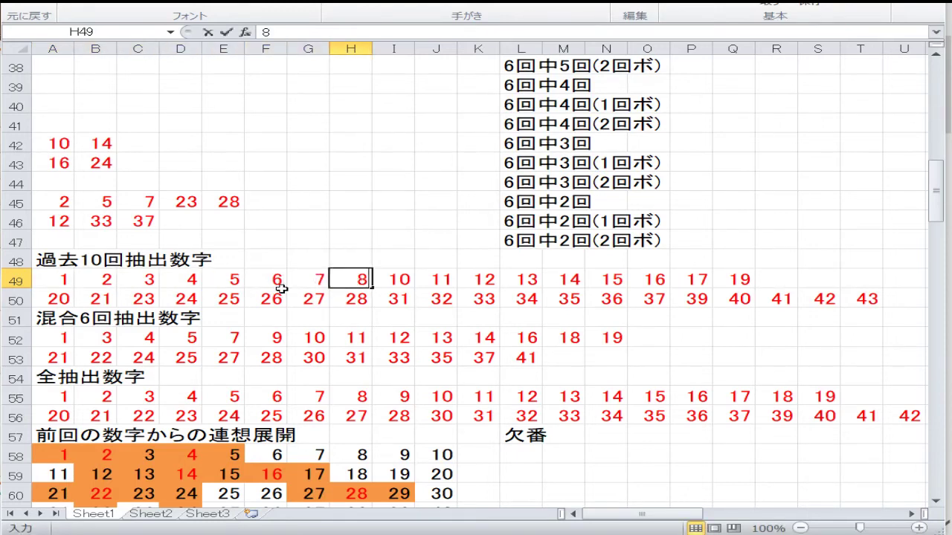
key("Right")
type("9")
key("Right")
type("10")
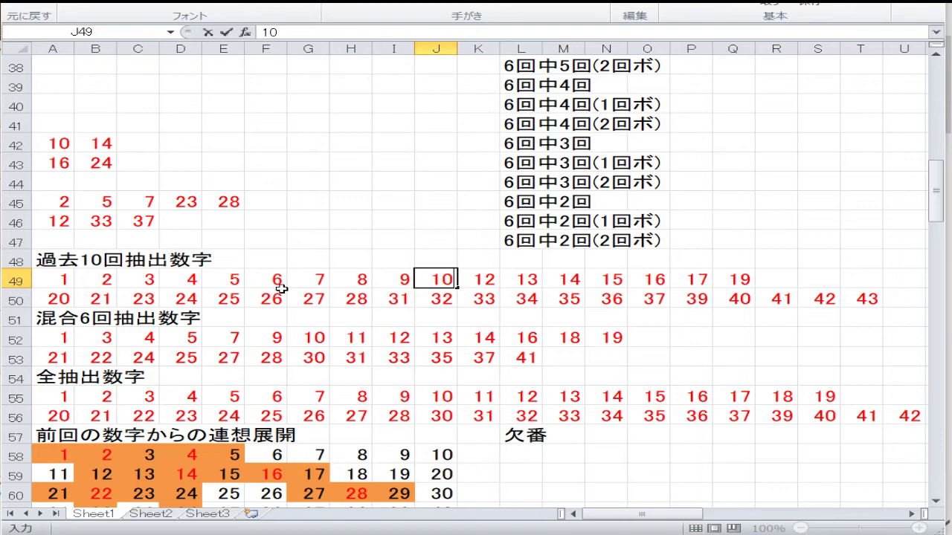
Step: Overwrite K49:P49 in the 過去10回抽出数字 list with 11, 12, 13, 14, 15 and 16
key("Right")
type("11")
key("Right")
type("12")
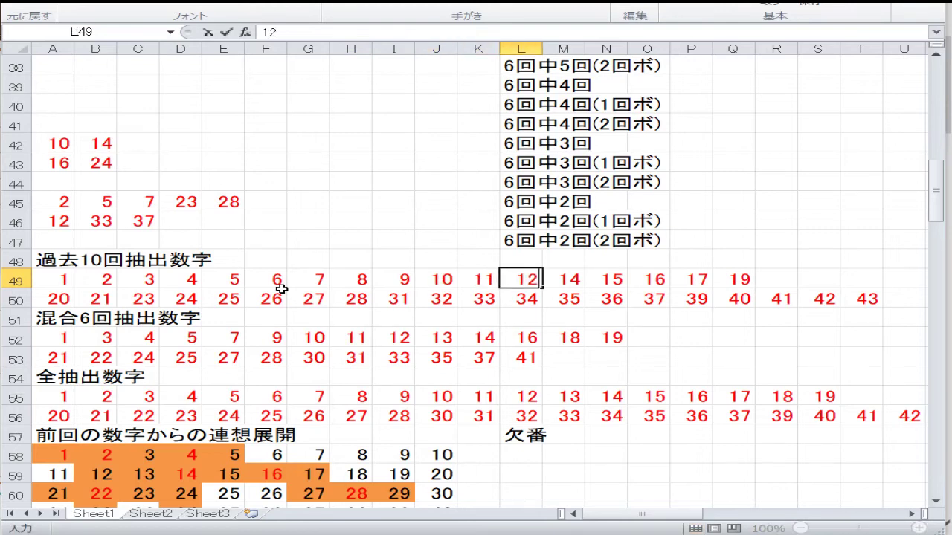
key("Right")
type("13")
key("Right")
type("14")
key("Right")
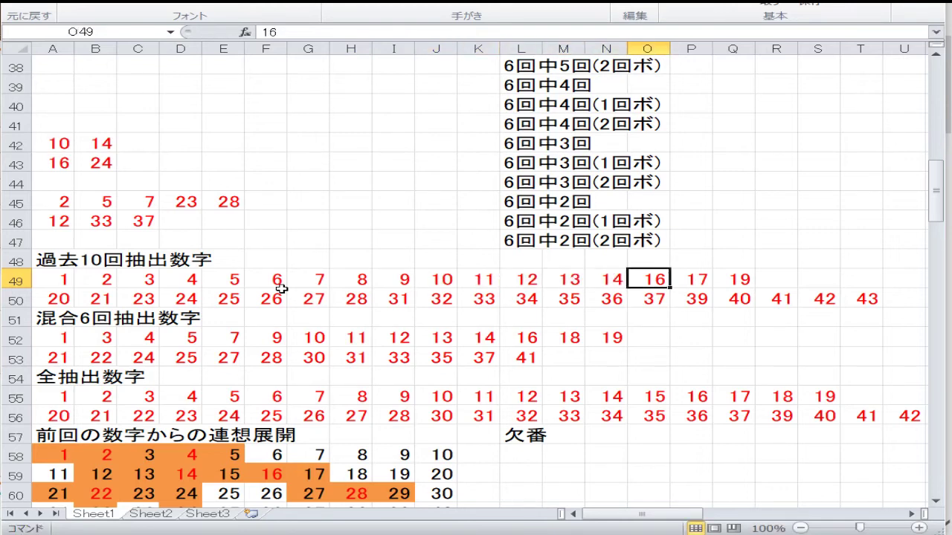
type("15")
key("Right")
type("16")
key("Right")
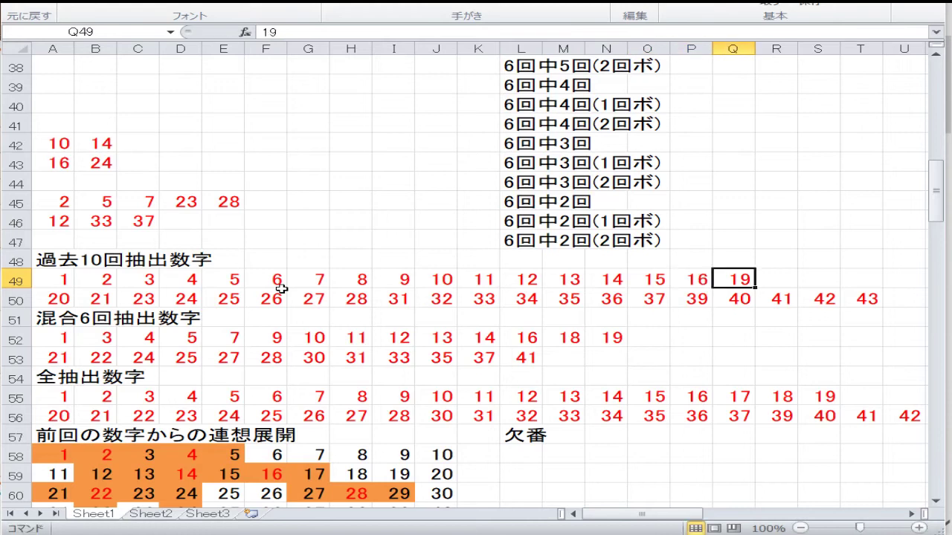
Step: Enter 17 in Q49 and 19 in R49 to finish the first row of the 過去10回抽出数字 list
type("17")
key("Right")
type("19")
key("Return")
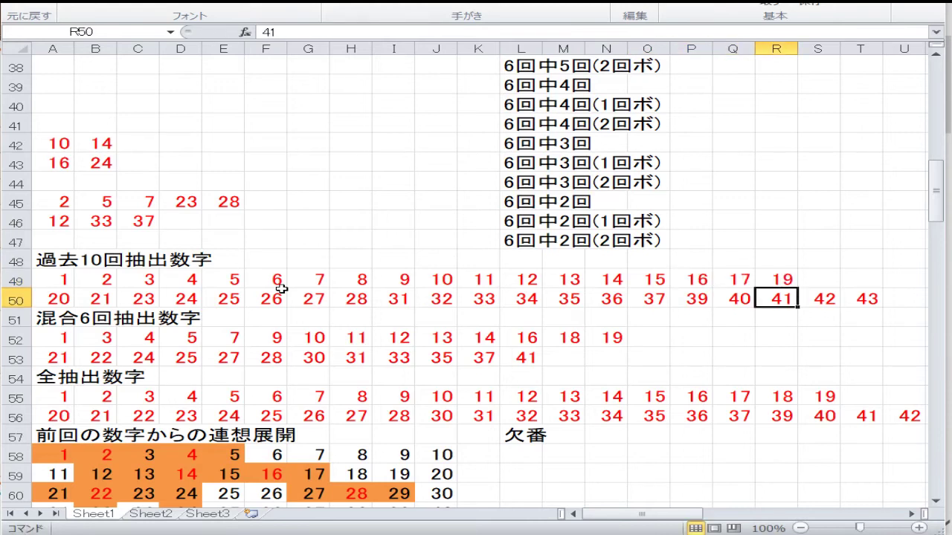
Step: Overwrite C50:F50 in the second row of the 過去10回抽出数字 list with 22, 23, 24 and 25
key("Left")
key("Left")
key("Left")
key("Left")
key("Left")
key("Left")
key("Left")
key("Left")
key("Left")
key("Left")
key("Left")
key("Left")
key("Left")
key("Left")
key("Left")
key("Left")
key("Left")
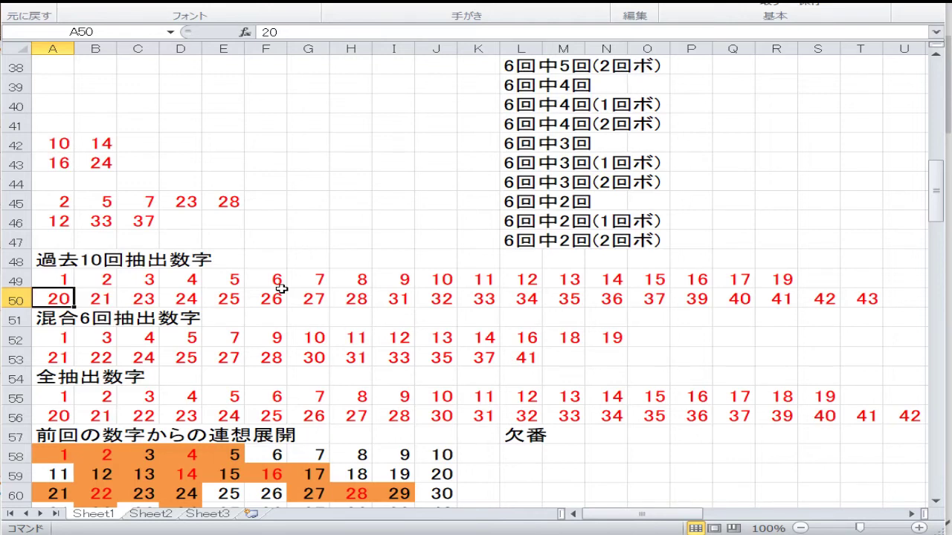
key("Right")
key("Right")
type("22")
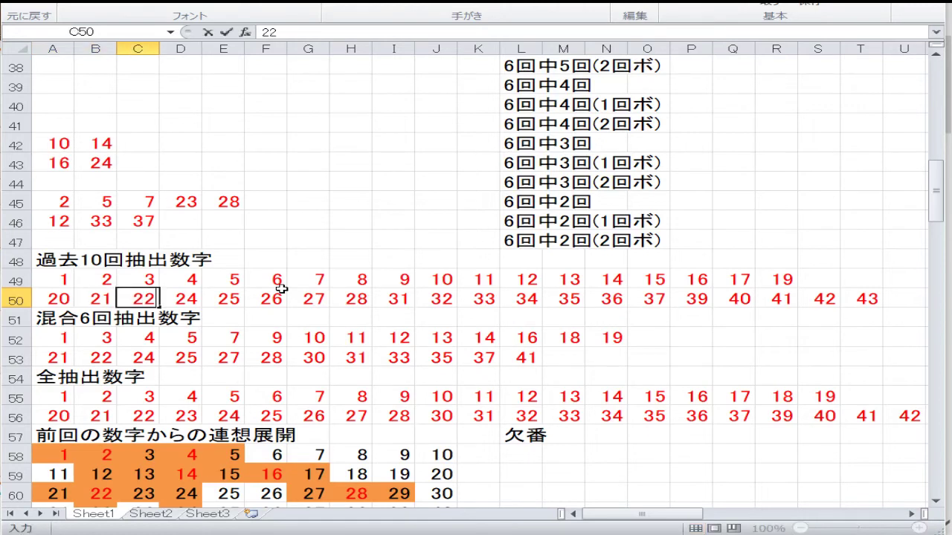
key("Right")
type("23")
key("Right")
type("24")
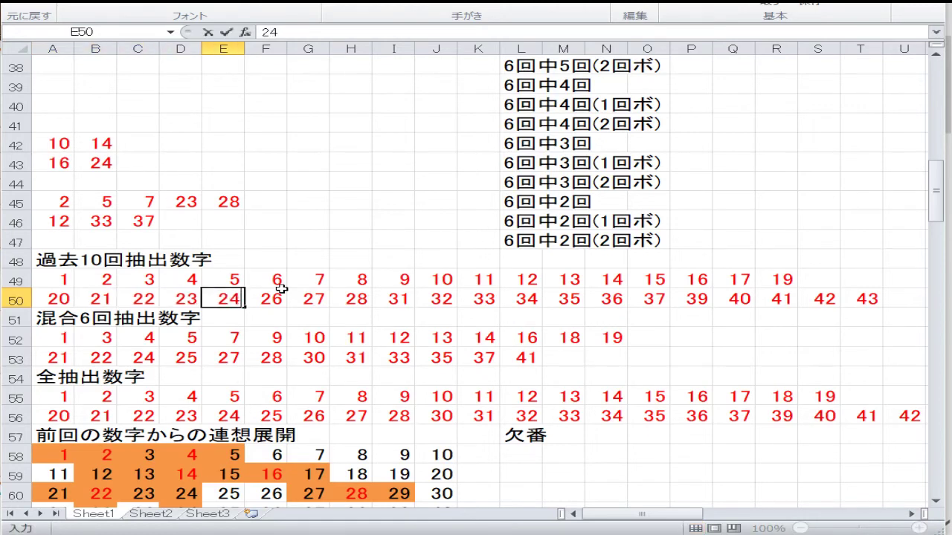
key("Right")
type("25")
key("Right")
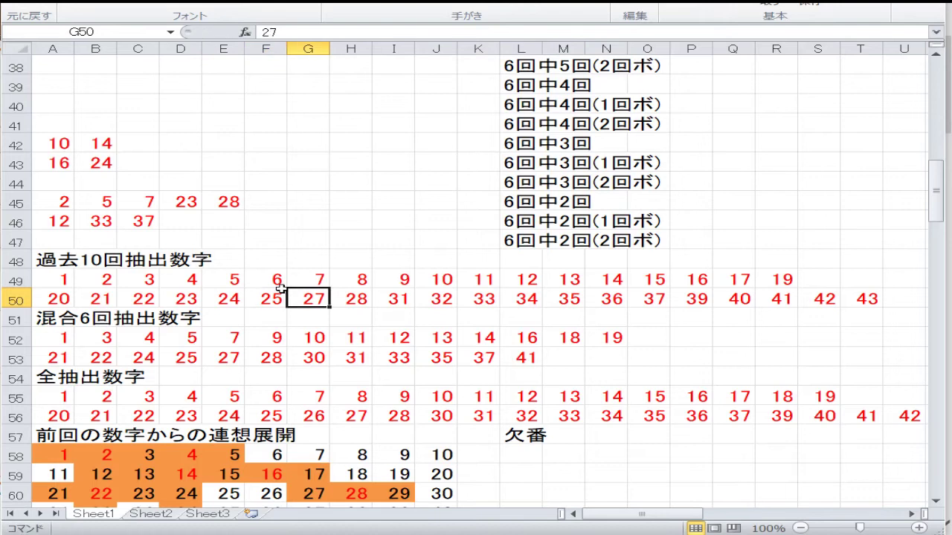
Step: Overwrite G50:K50 in the 過去10回抽出数字 list with 26, 27, 28, 30 and 31
type("26")
key("Right")
type("27")
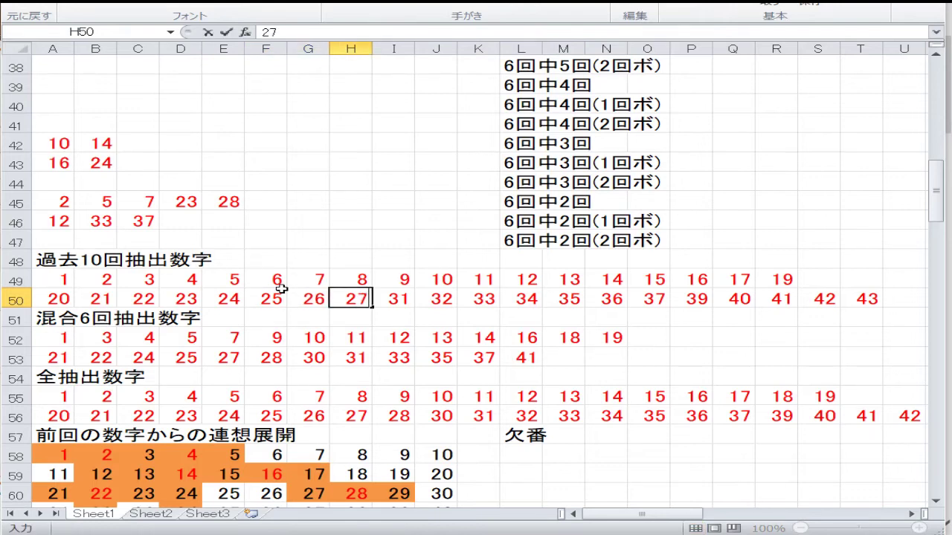
key("Right")
type("28")
key("Right")
type("30")
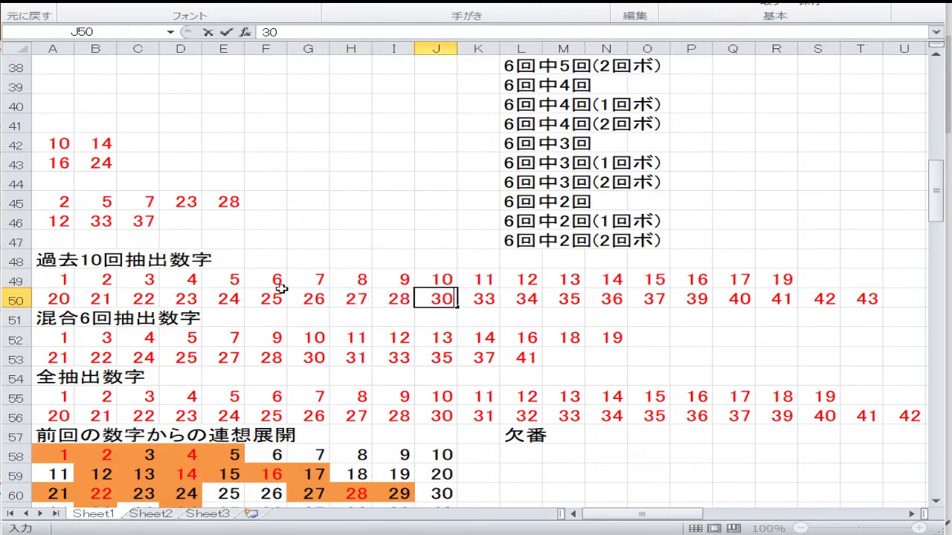
key("Right")
type("31")
key("Right")
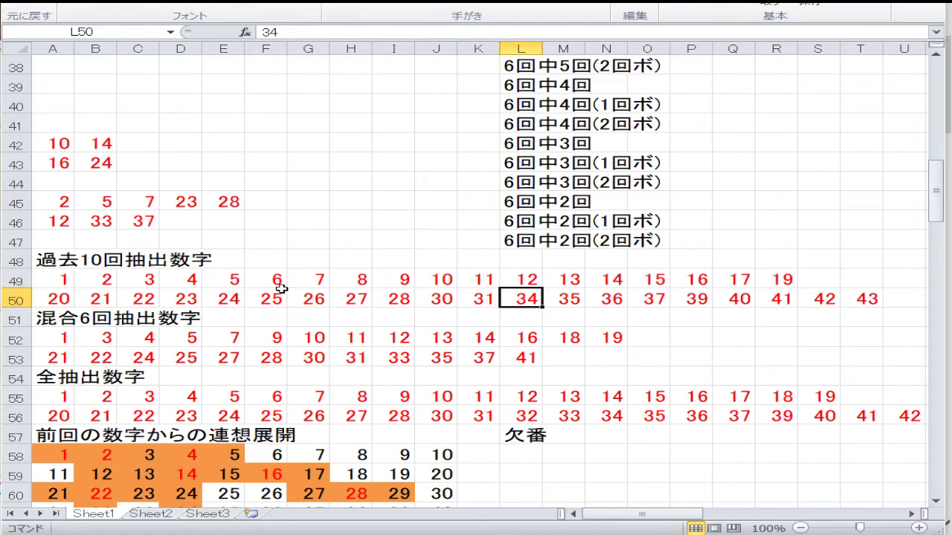
Step: Overwrite L50:P50 in the 過去10回抽出数字 list with 32, 33, 34, 35 and 36
type("32")
key("Right")
type("3")
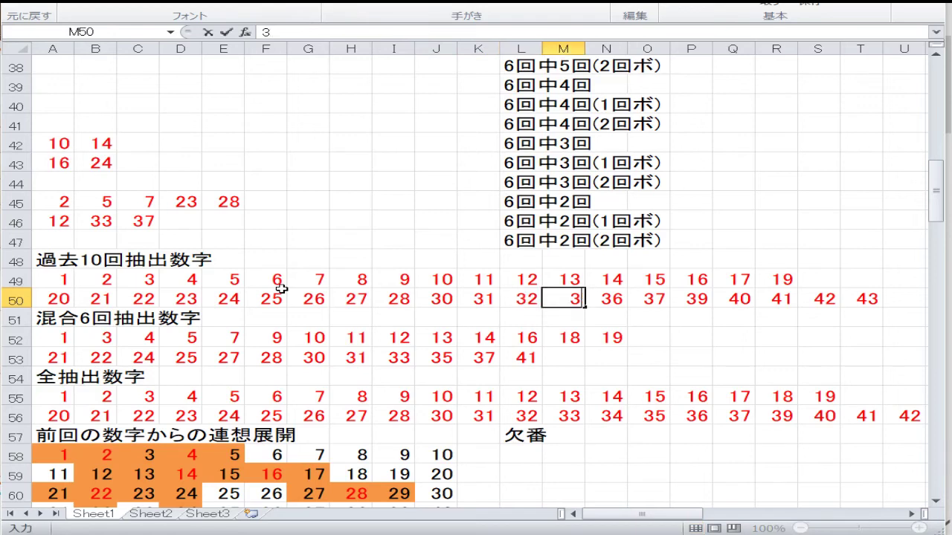
type("3")
key("Right")
type("34")
key("Right")
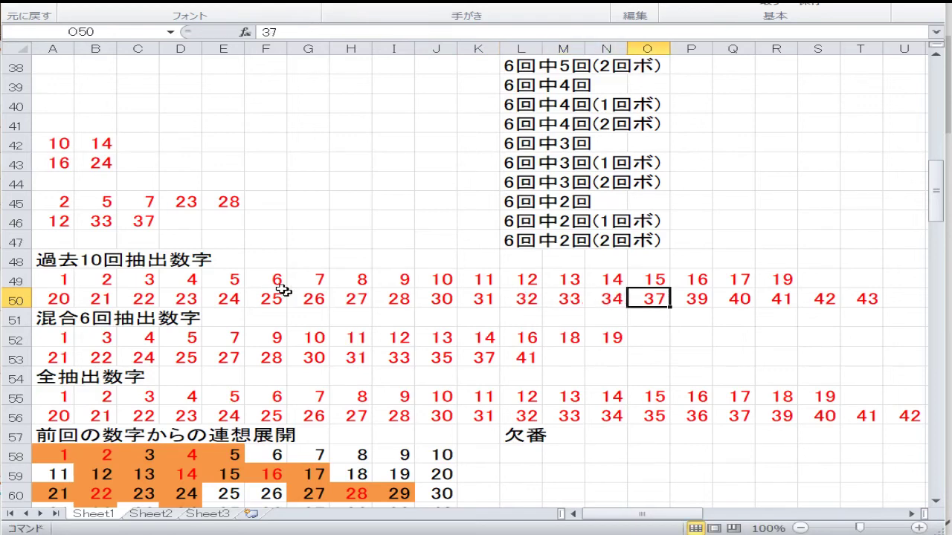
type("35")
key("Right")
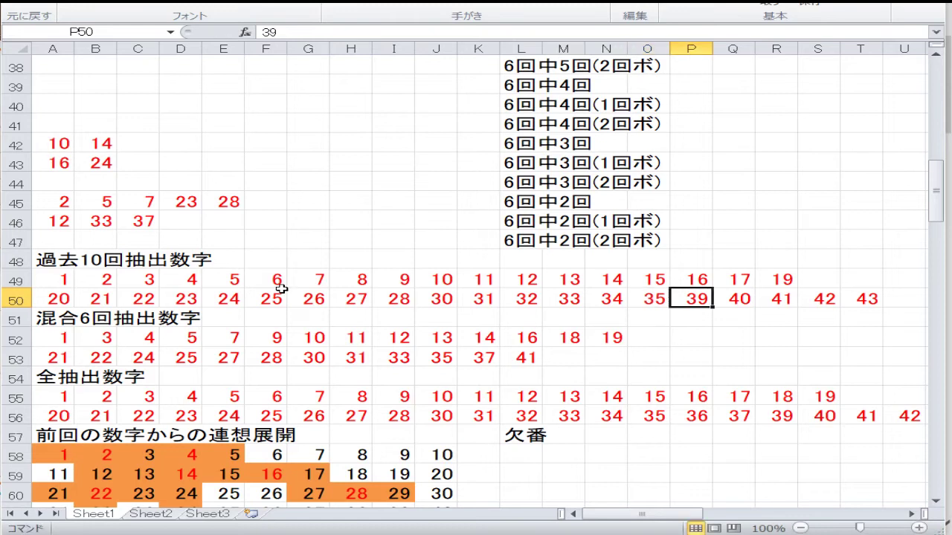
type("36")
key("Right")
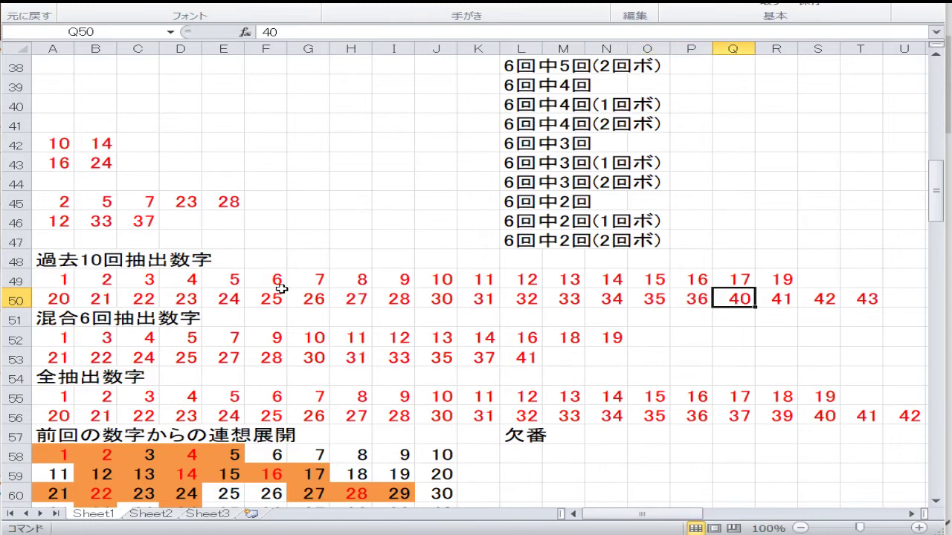
Step: Enter 37, 39, 40, 41, 42 and 43 in Q50:V50 to finish the 過去10回抽出数字 list
type("37")
key("Right")
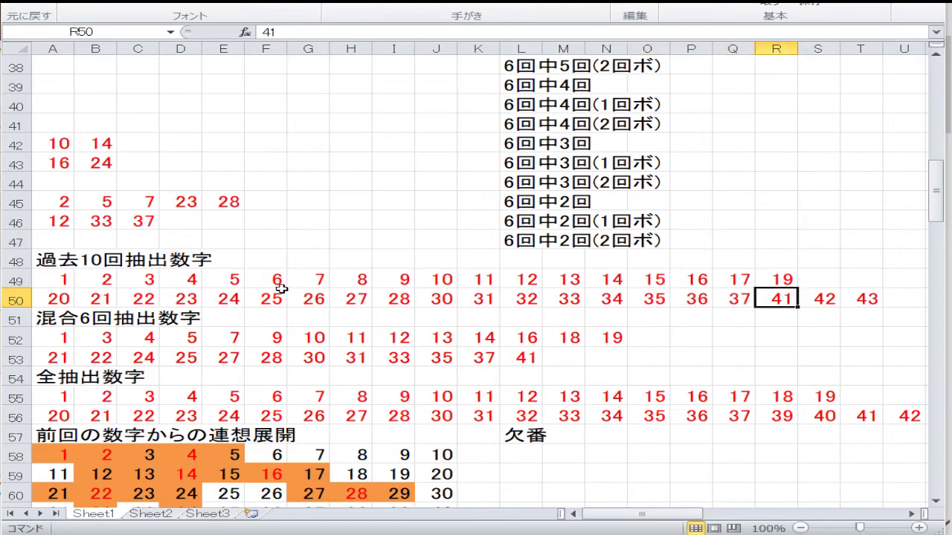
type("39")
key("Right")
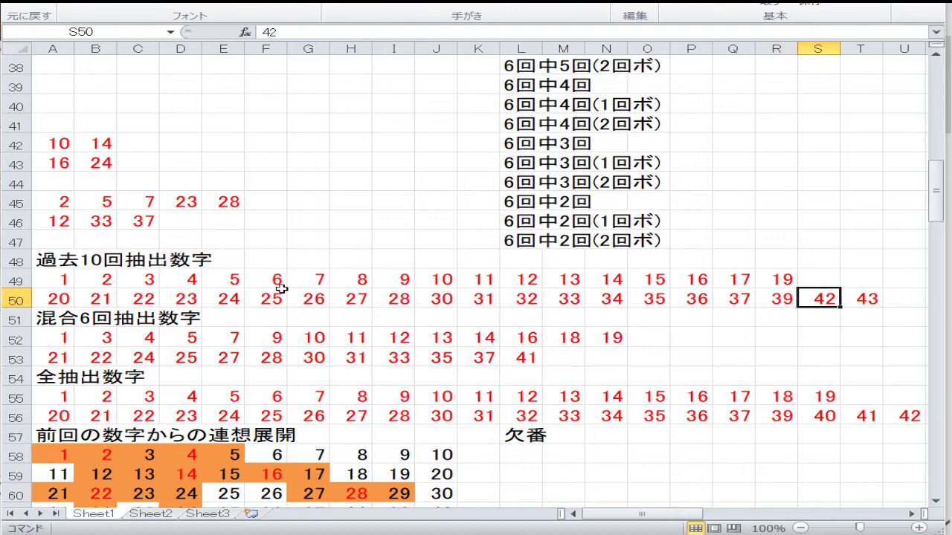
type("40")
key("Right")
type("41")
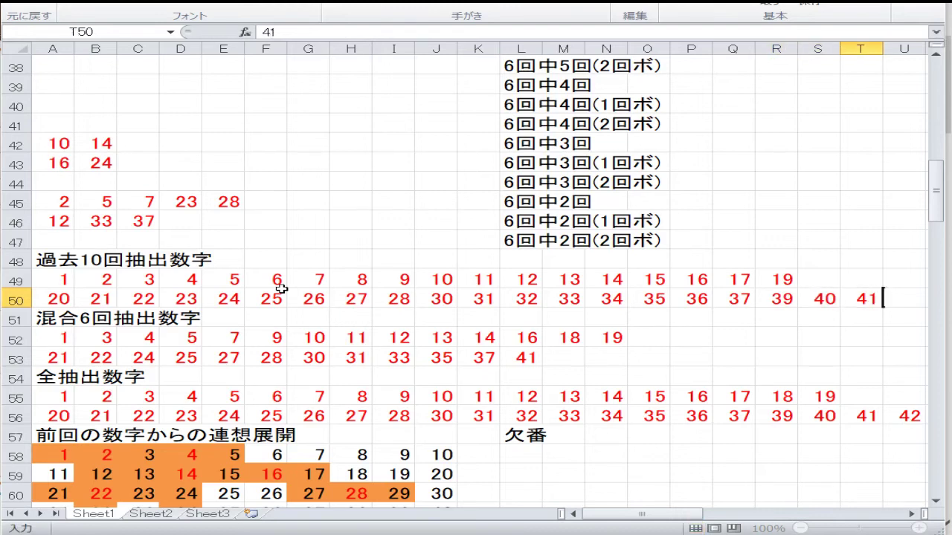
key("Right")
type("4")
key("Escape")
type("43")
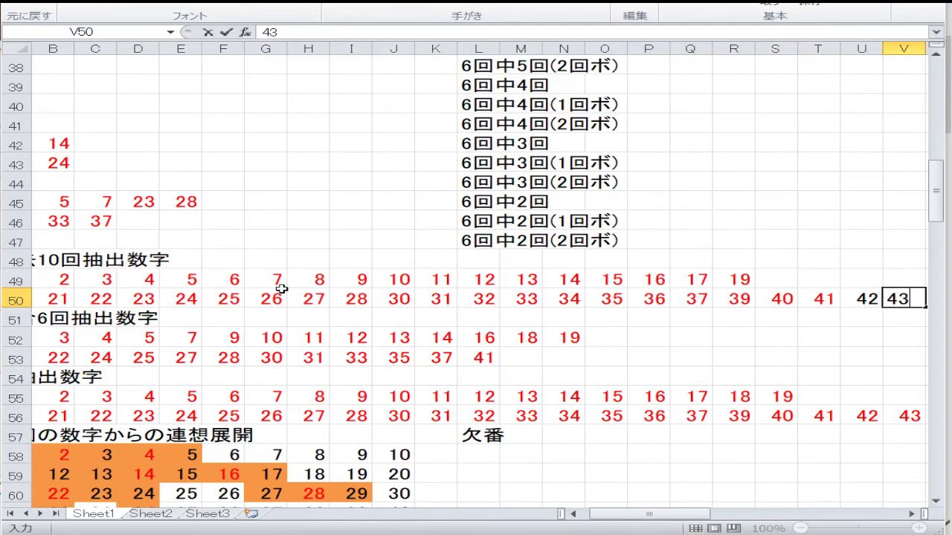
key("Return")
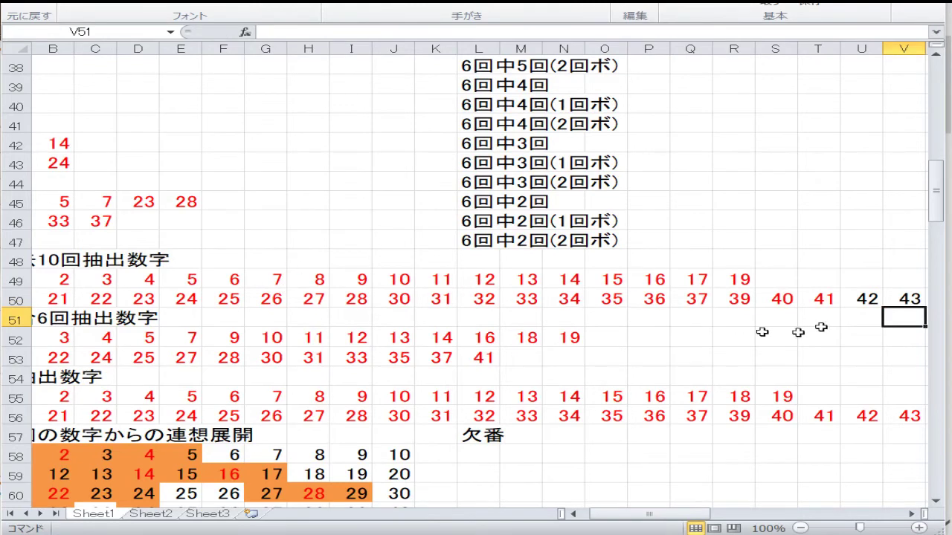
Step: Set the font color of 42 and 43 in U50:V50 to the standard red
left_click(894, 300)
left_click_drag(894, 299, 862, 300)
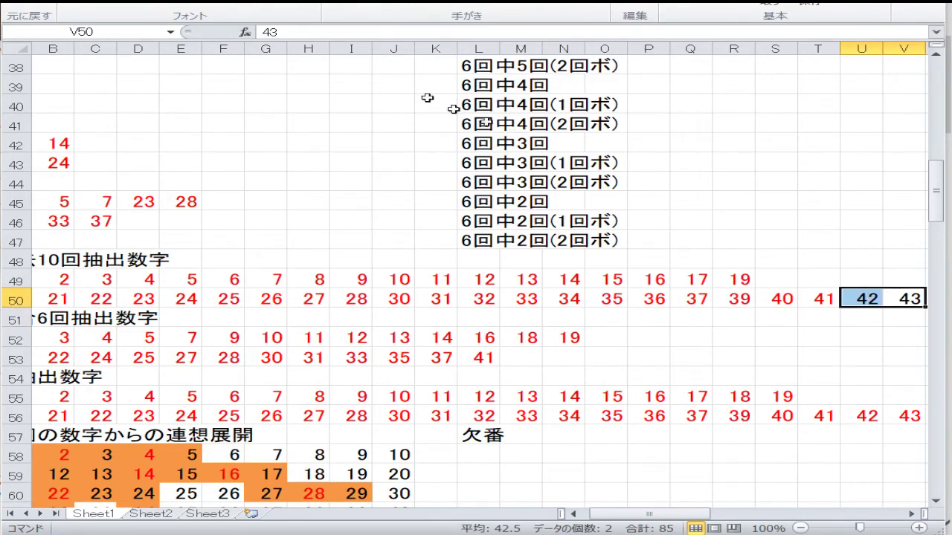
left_click(296, 8)
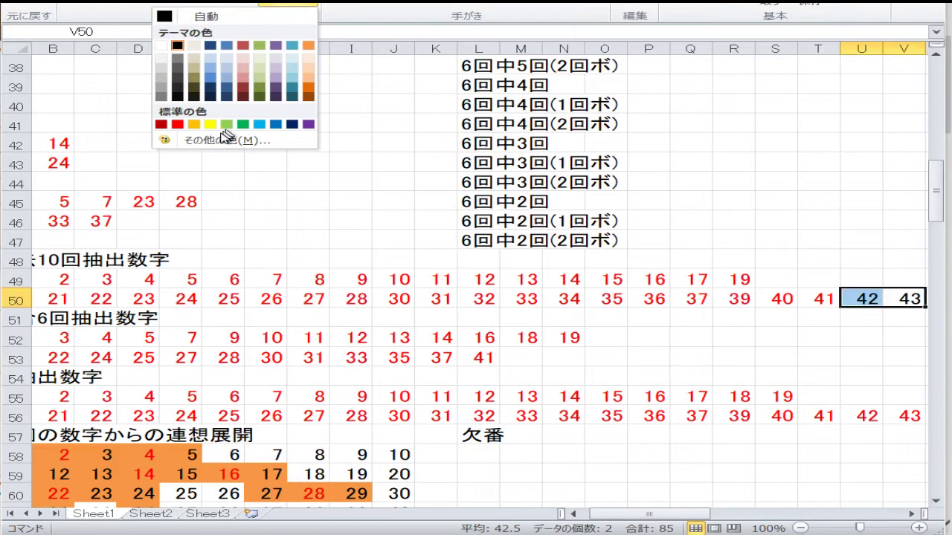
left_click(179, 125)
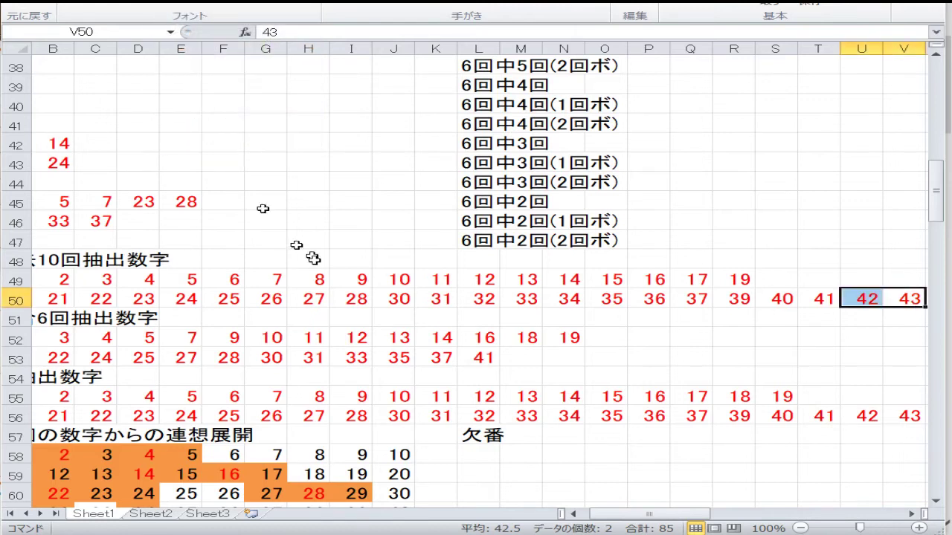
Step: Overwrite B52:E52 in the 混合6回抽出数字 list with 2, 3, 4 and 5
left_click(341, 298)
key("Left")
key("Left")
key("Left")
key("Left")
key("Left")
key("Left")
key("Left")
key("Left")
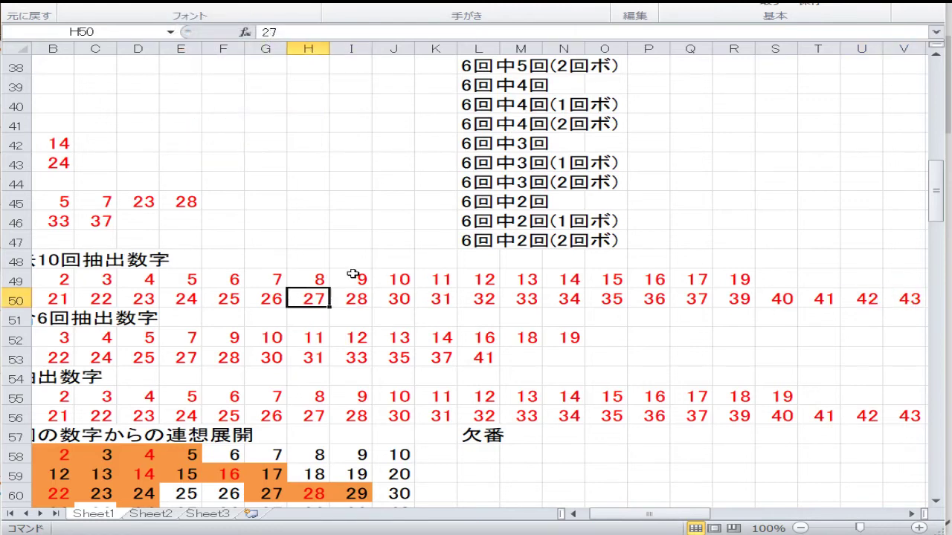
key("Down")
key("Down")
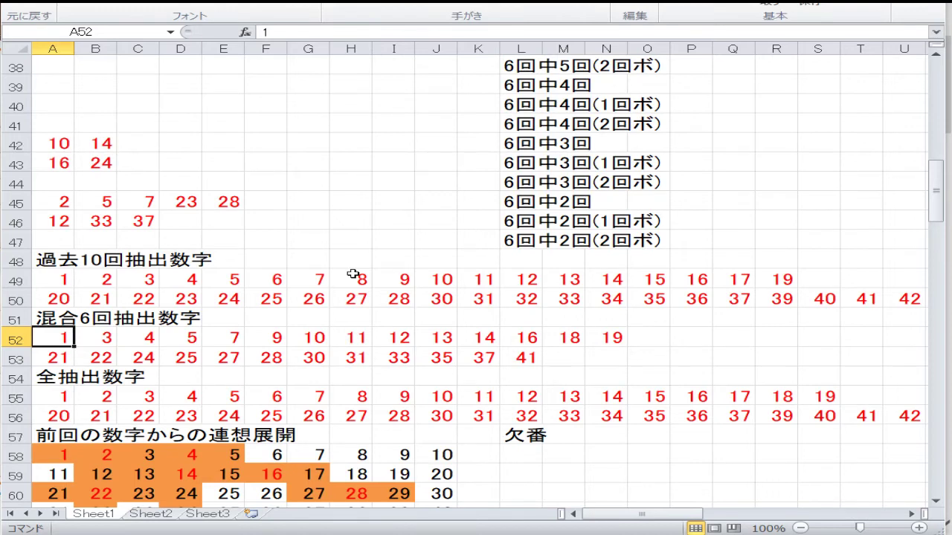
key("Tab")
type("2")
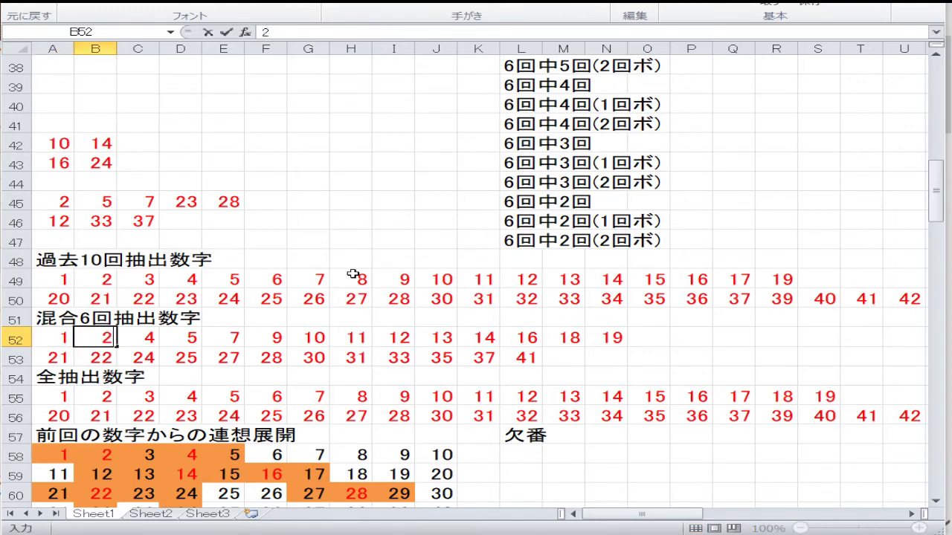
key("Tab")
type("3")
key("Tab")
type("4")
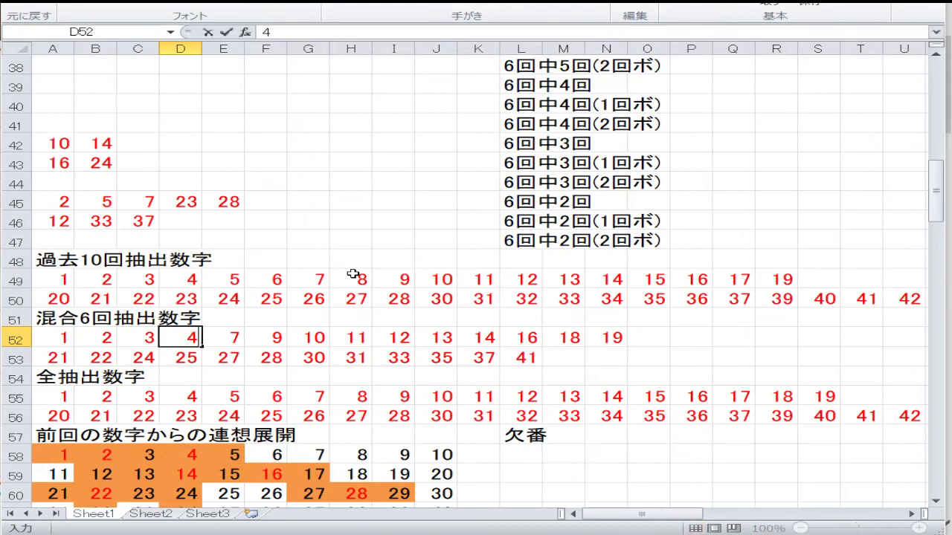
key("Tab")
type("5")
key("Tab")
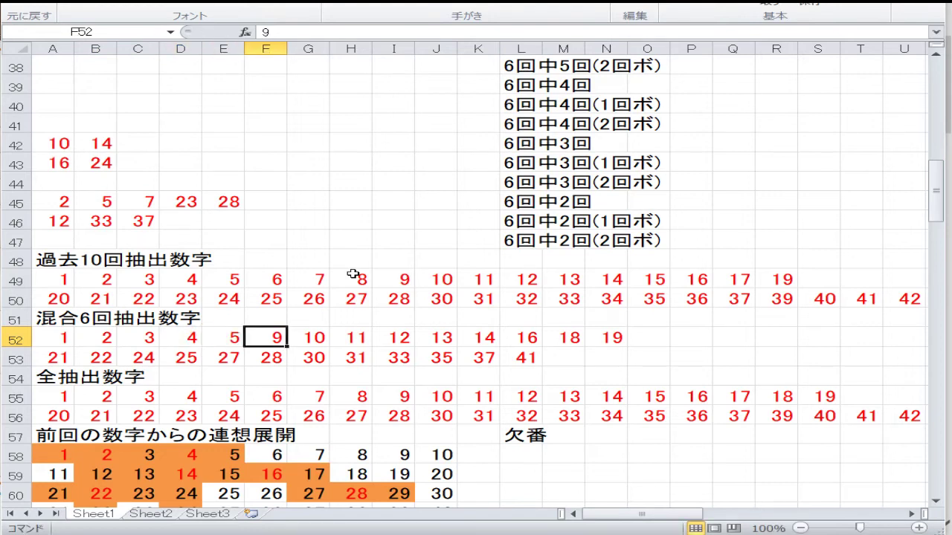
Step: Overwrite F52:J52 in the 混合6回抽出数字 list with 7, 9, 10, 11 and 12
type("7")
key("Tab")
type("9")
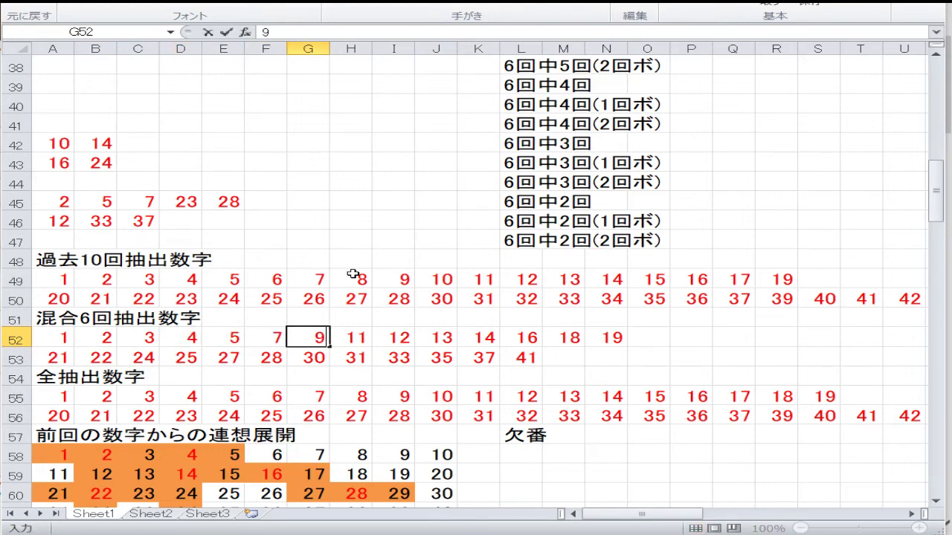
key("Tab")
type("10")
key("Tab")
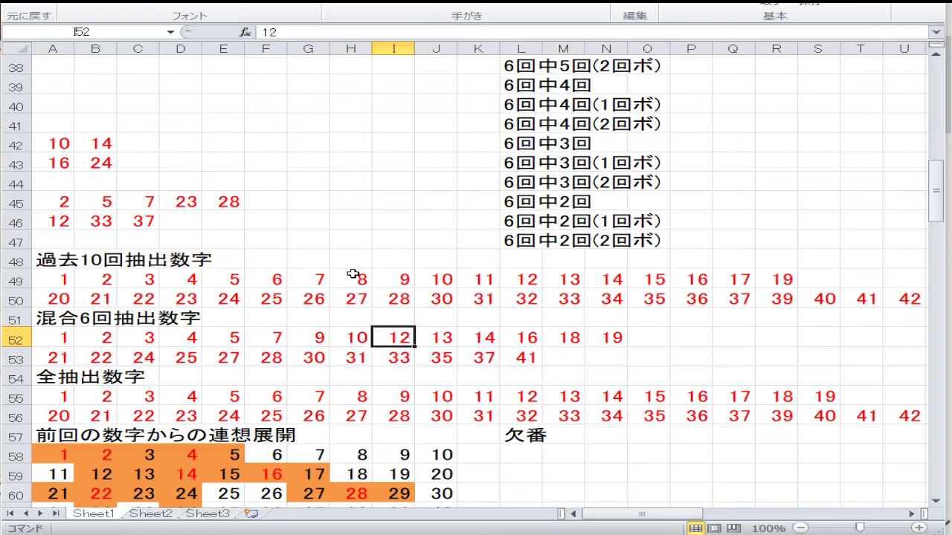
type("11")
key("Tab")
type("12")
key("Tab")
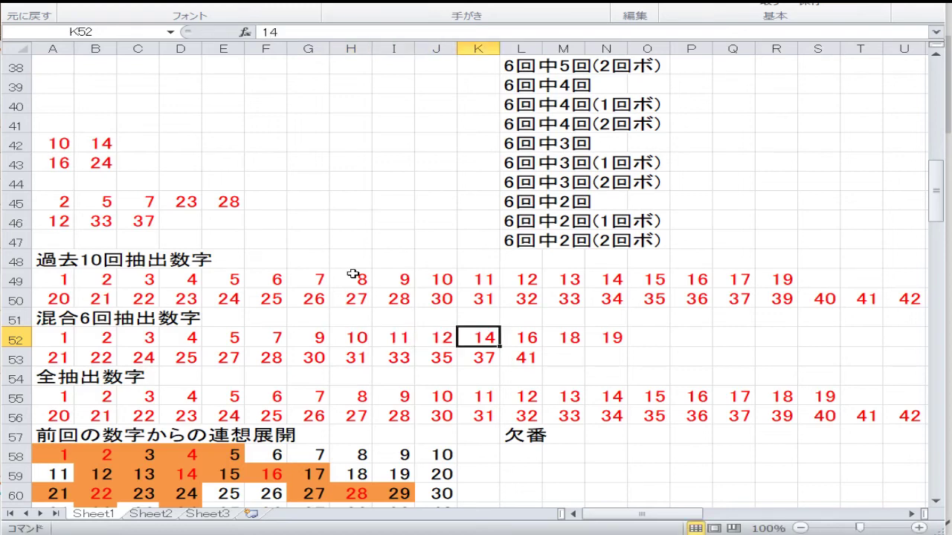
Step: Overwrite K52:N52 in the 混合6回抽出数字 list with 13, 14, 16 and 18
type("13")
key("Tab")
type("14")
key("Tab")
type("16")
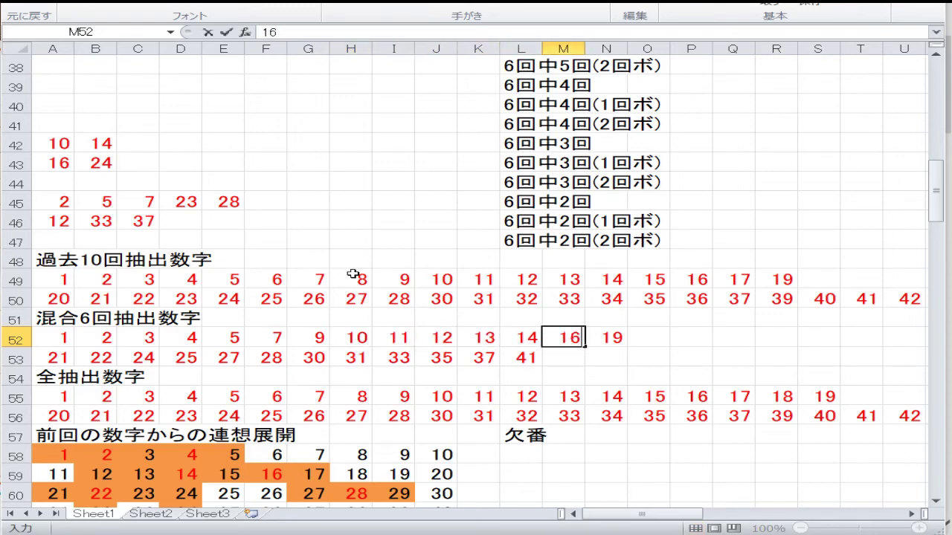
key("Tab")
type("18")
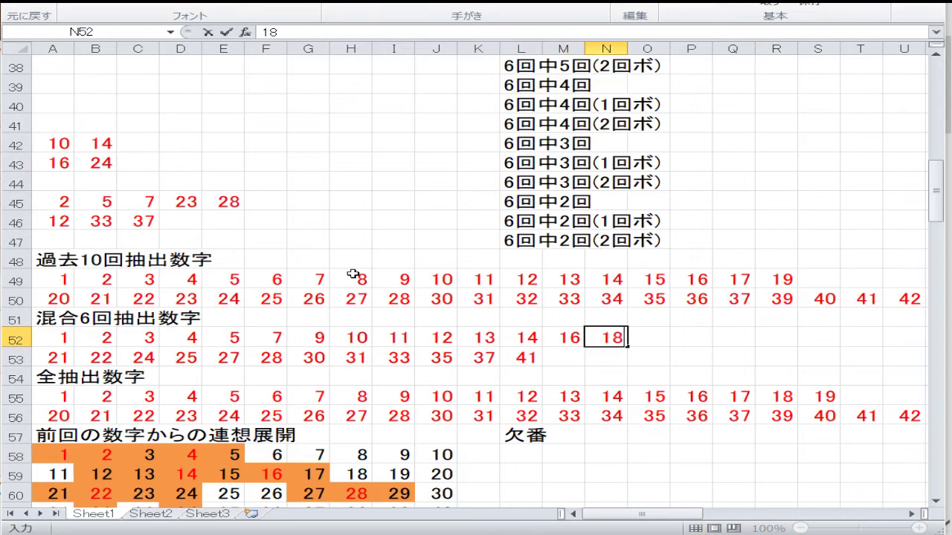
key("Tab")
Step: Overwrite A53:D53 in the 混合6回抽出数字 list with 20, 21, 22 and 23
key("Down")
key("Left")
key("Left")
key("Left")
key("Left")
key("Left")
key("Left")
key("Left")
key("Left")
key("Left")
key("Left")
key("Left")
key("Left")
key("Left")
key("Left")
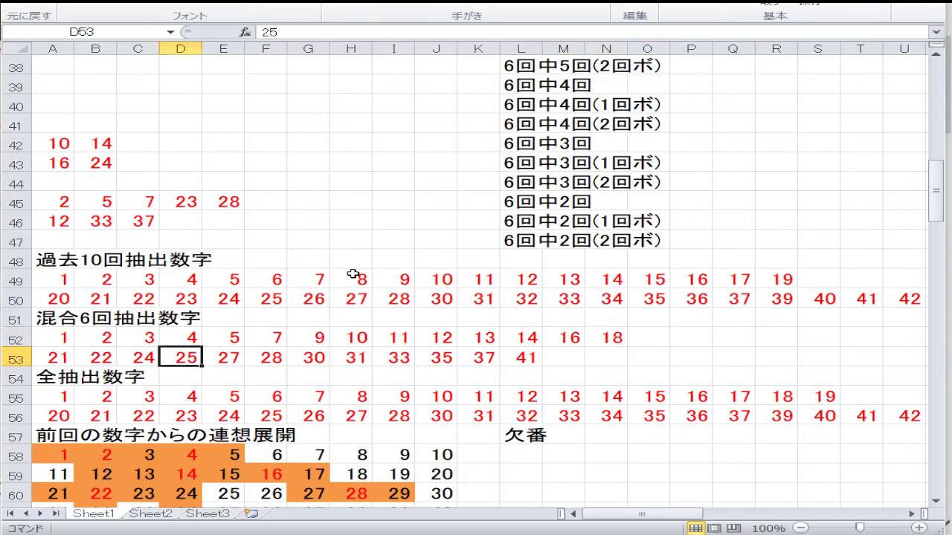
type("20")
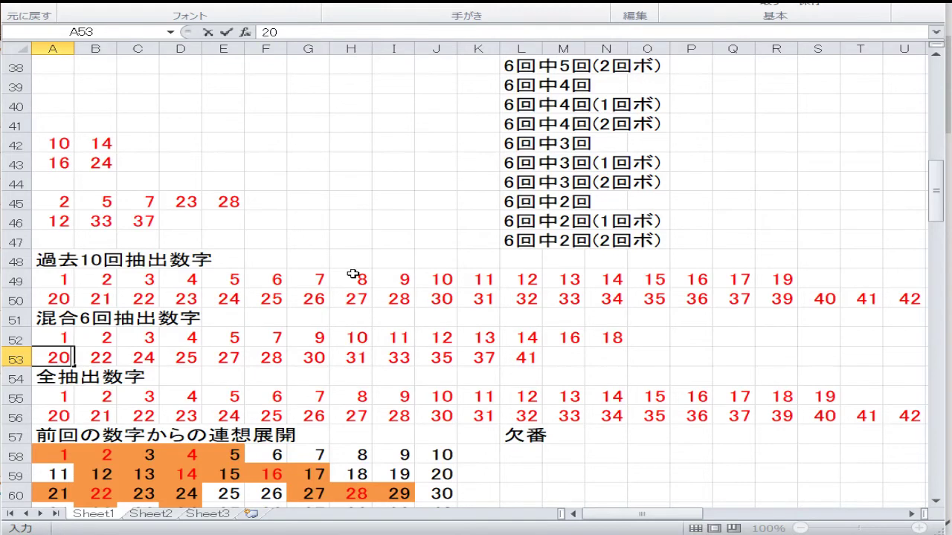
key("Tab")
type("21")
key("Tab")
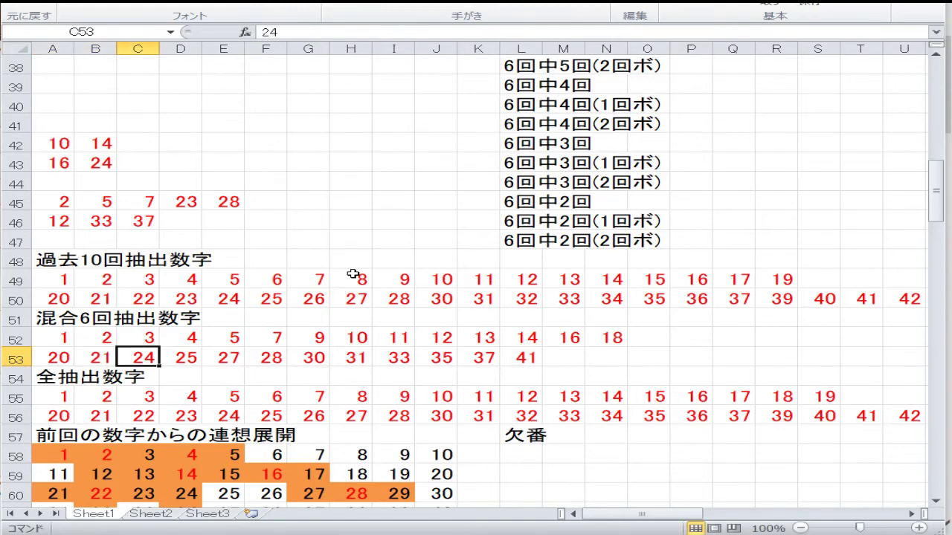
type("22")
key("Tab")
type("23")
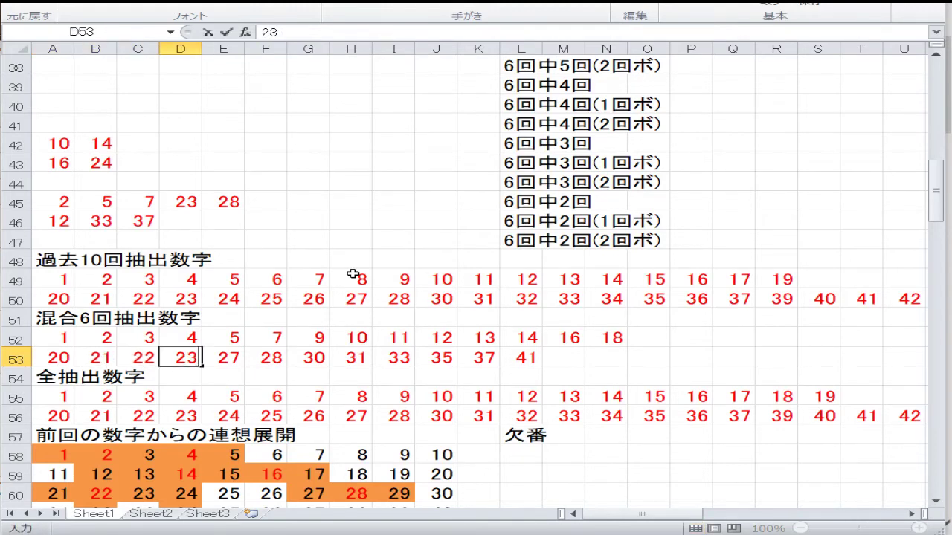
Step: Overwrite E53:G53 in the 混合6回抽出数字 list with 24, 25 and 26
key("Tab")
type("24")
key("Tab")
type("25")
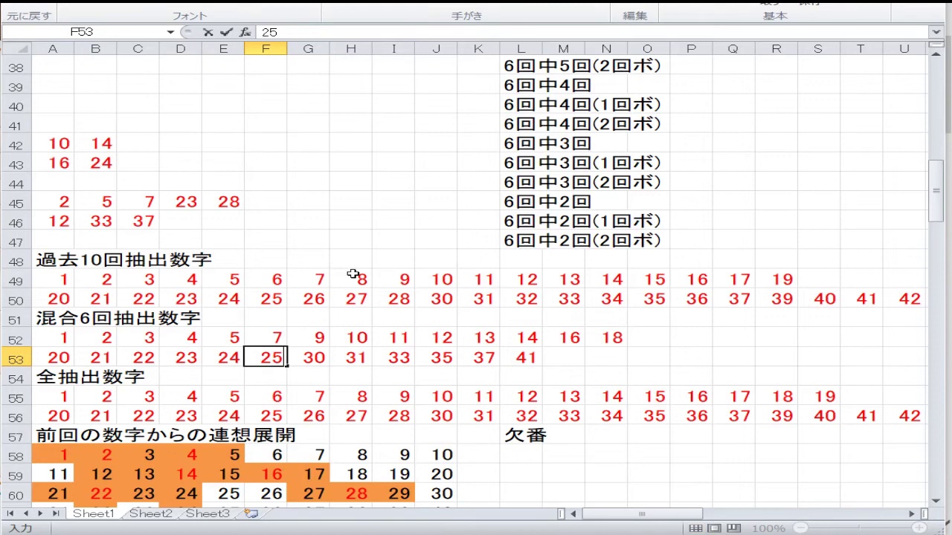
key("Tab")
type("26")
key("Tab")
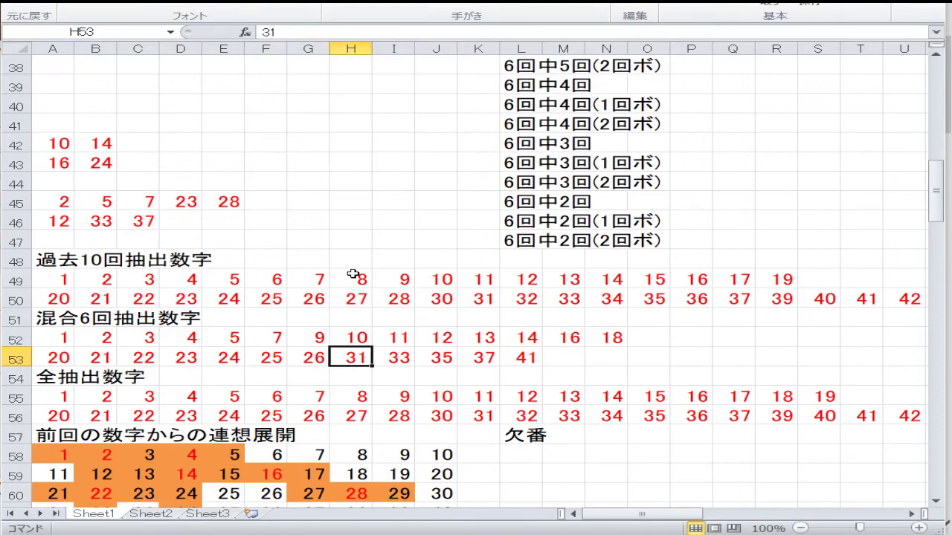
Step: Overwrite H53:J53 in the 混合6回抽出数字 list with 28, 29 and 30
key("BackSpace")
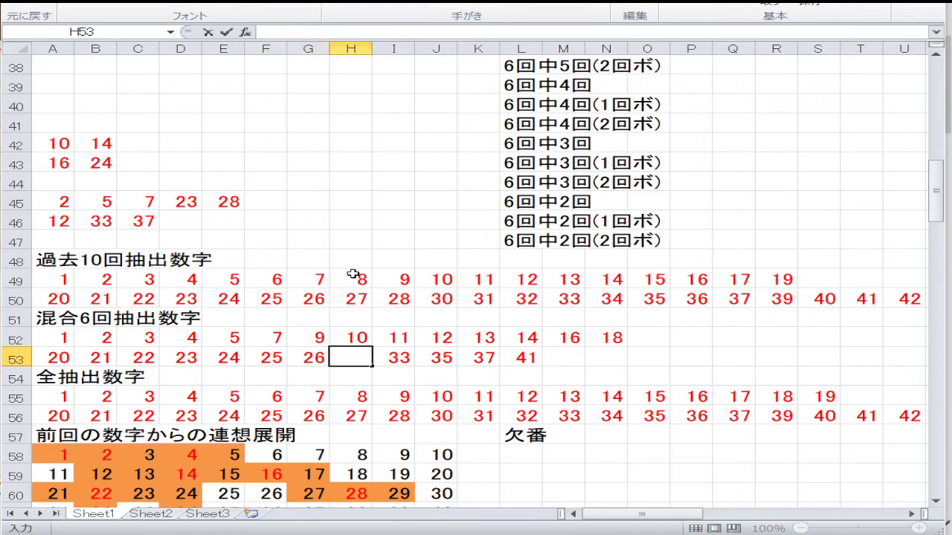
type("28")
key("Tab")
key("BackSpace")
type("29")
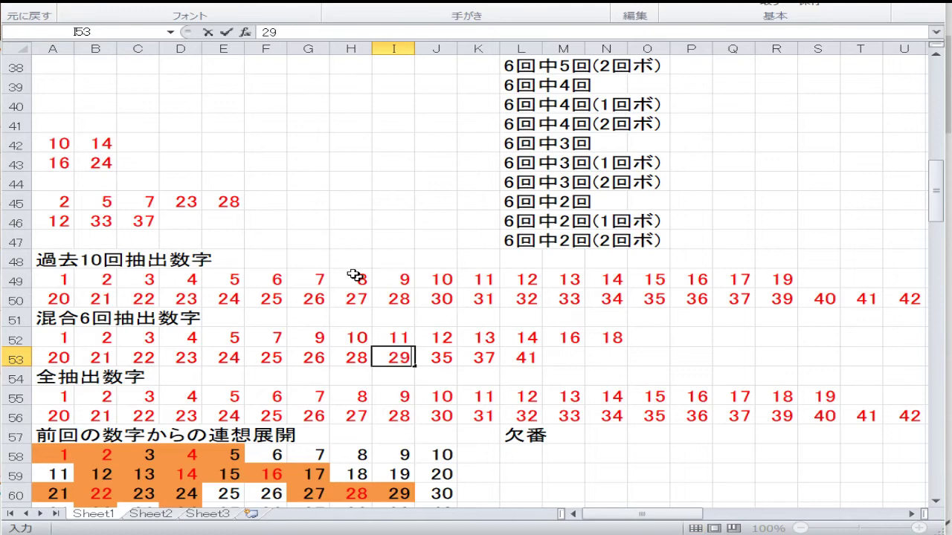
key("Tab")
type("30")
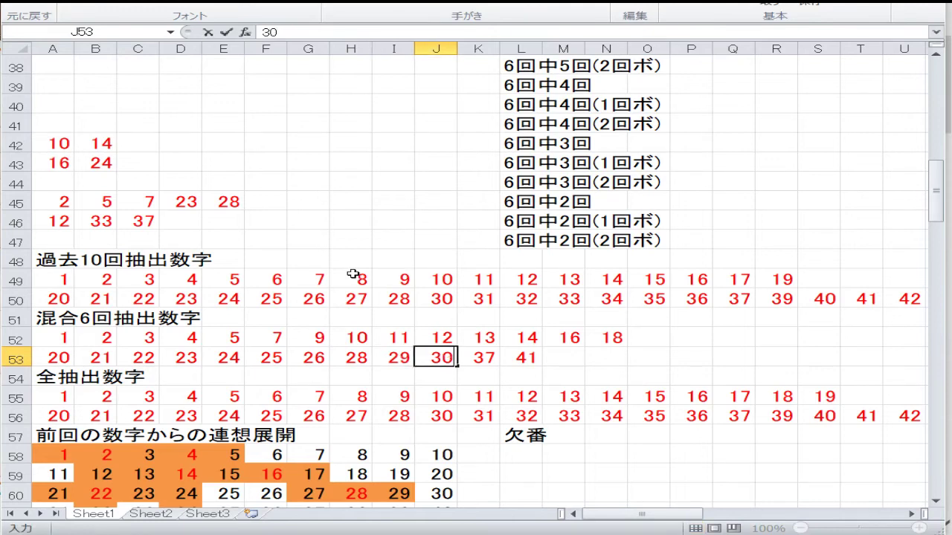
Step: Fill K53:N53 in the 混合6回抽出数字 list with 31, 33, 35 and 37
key("Tab")
type("31")
key("Tab")
type("33")
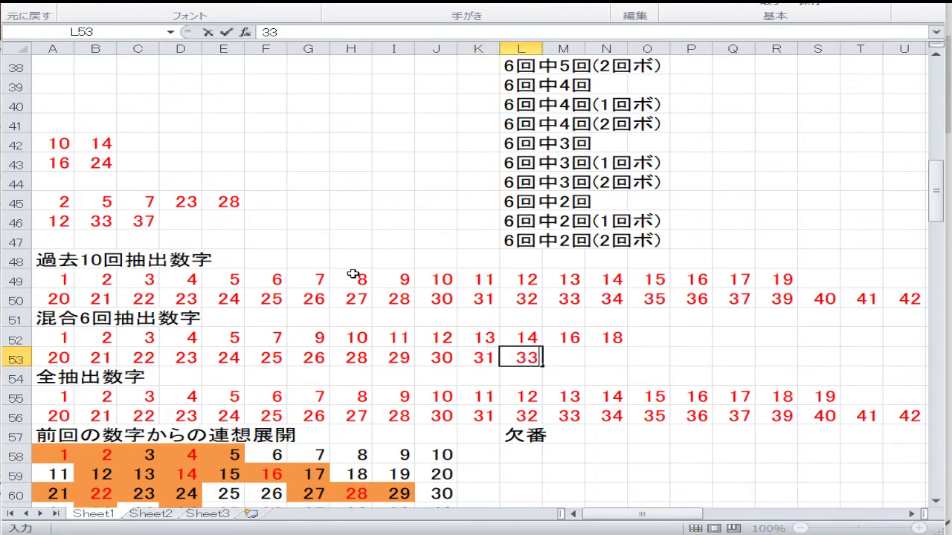
key("Tab")
type("35")
key("Tab")
type("37")
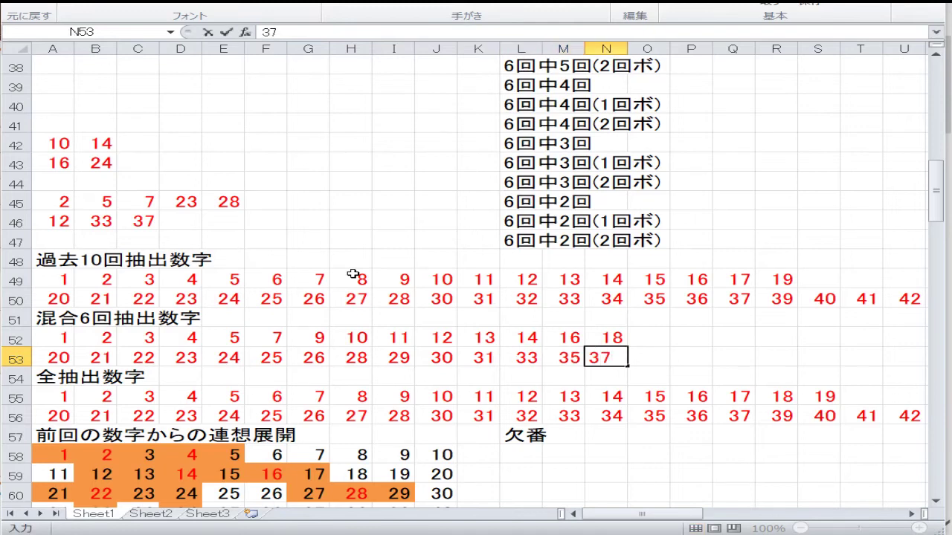
key("Tab")
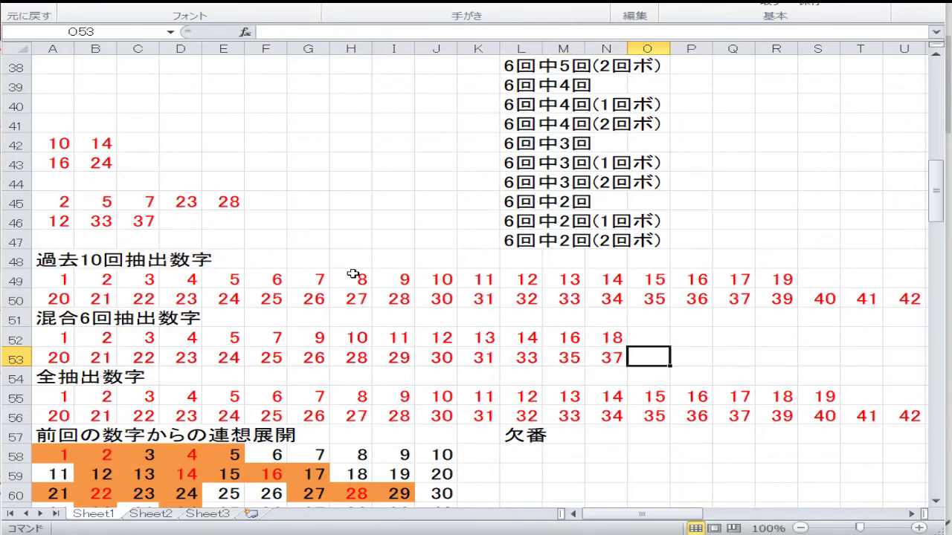
Step: Add 43 in O53 at the end of the 混合6回抽出数字 list
type("5")
key("BackSpace")
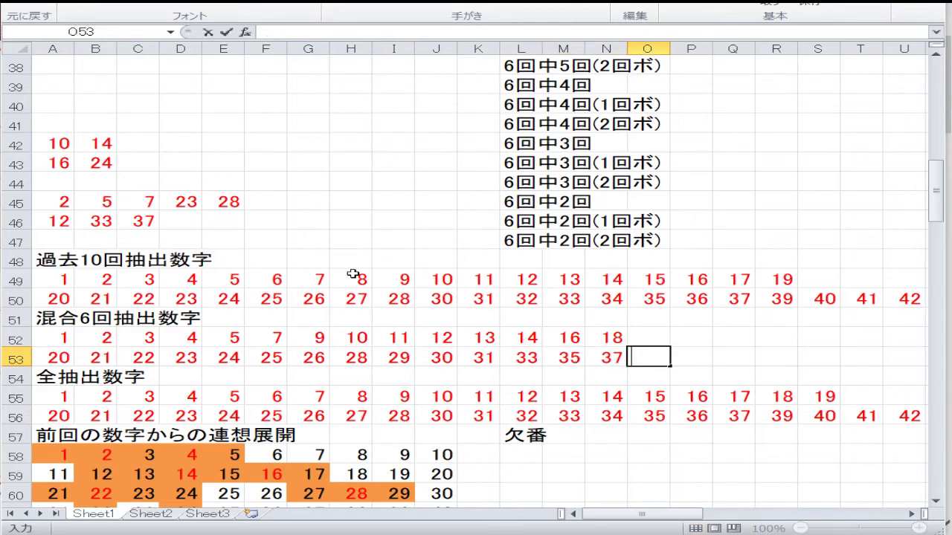
type("43")
key("Return")
Step: Review the numbers in rows 55 and 56 of the 全抽出数字 list against the two lists above
key("Left")
key("Left")
key("Left")
key("Left")
key("Left")
key("Left")
key("Left")
key("Left")
key("Left")
key("Left")
key("Left")
key("Left")
key("Left")
key("Left")
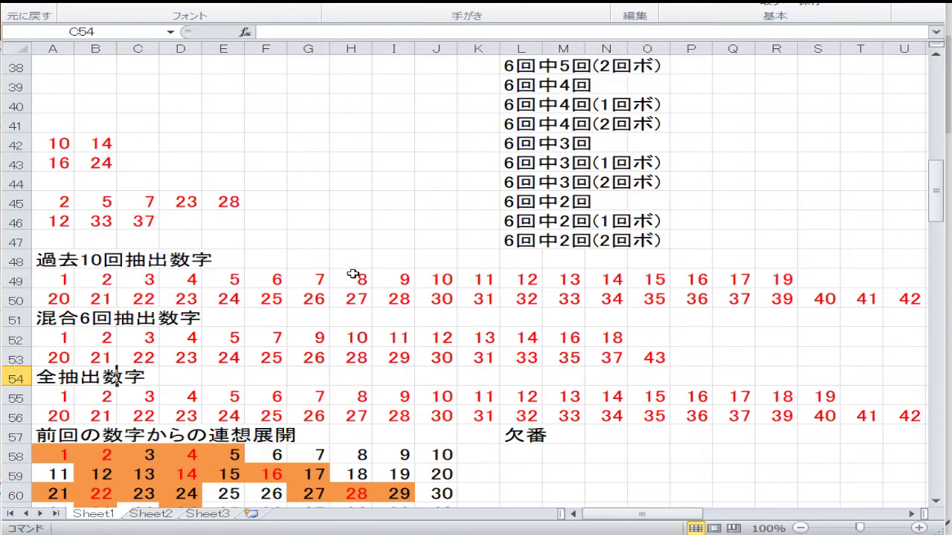
key("Down")
key("Down")
key("Up")
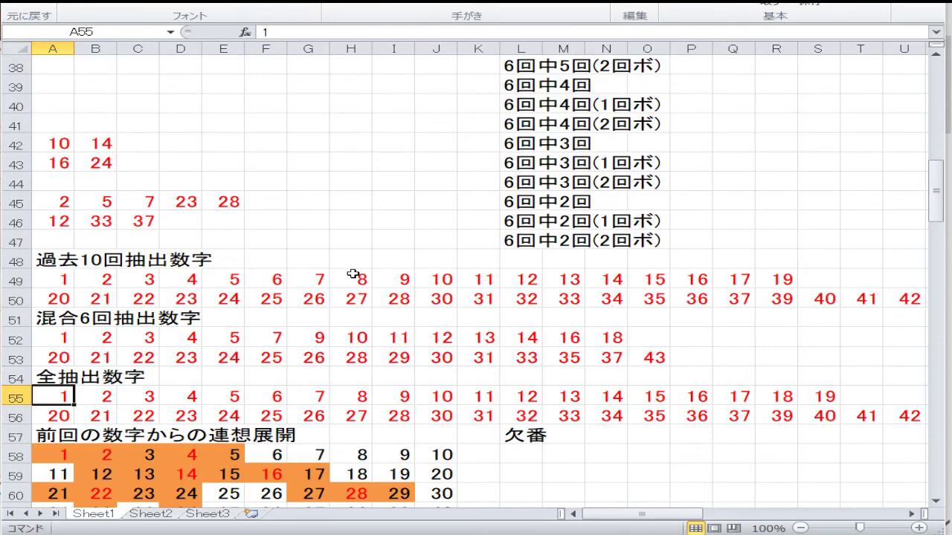
key("Down")
key("Right")
key("Right")
key("Right")
key("Right")
key("Right")
key("Right")
key("Right")
key("Right")
key("Right")
key("Right")
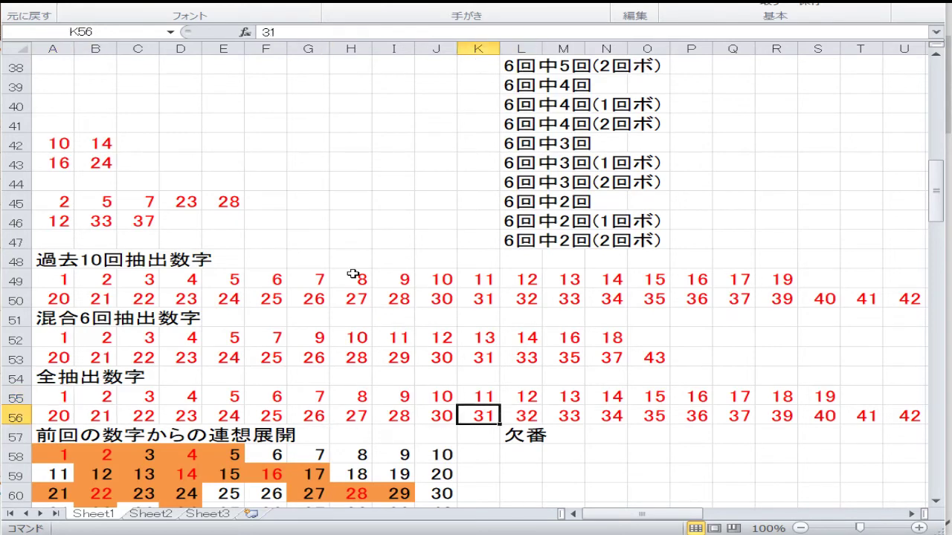
key("Left")
key("Left")
key("Left")
key("Left")
key("Left")
key("Left")
key("Left")
key("Left")
key("Left")
key("Left")
key("Up")
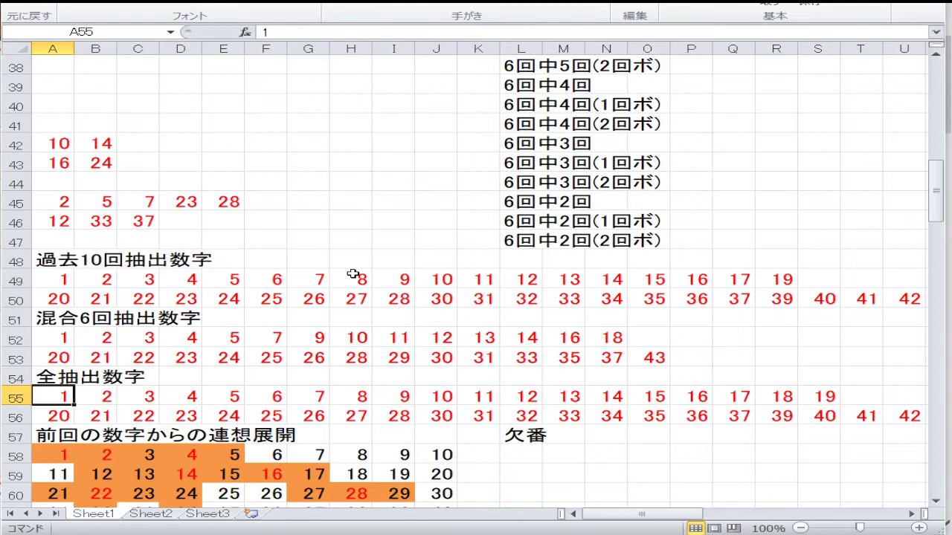
key("Right")
key("Right")
key("Right")
key("Right")
key("Right")
key("Right")
key("Right")
key("Right")
key("Right")
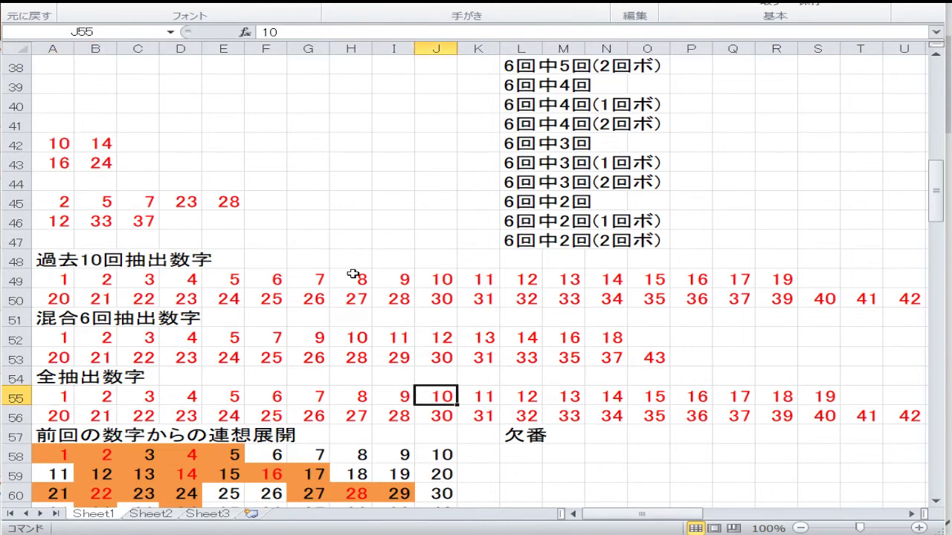
key("Left")
key("Right")
key("Right")
key("Right")
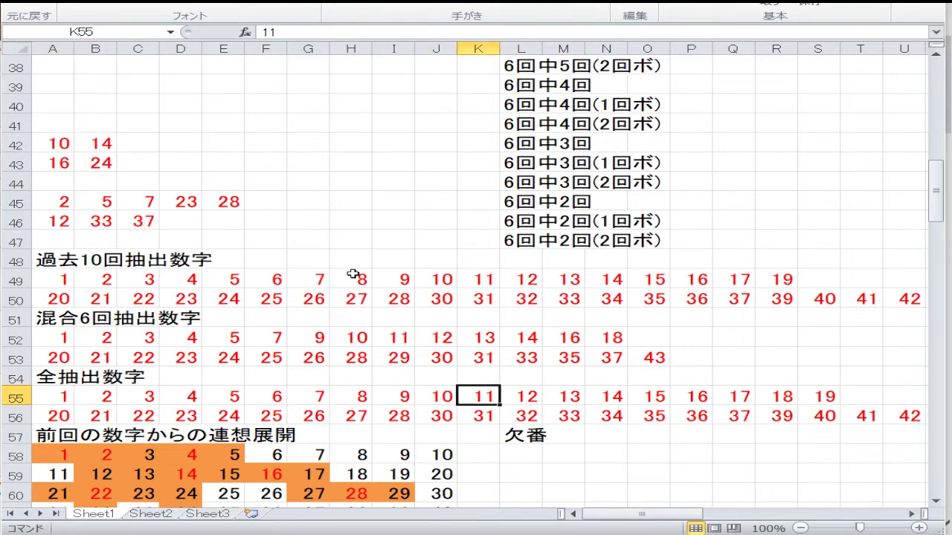
key("Right")
key("Right")
key("Right")
key("Right")
key("Right")
key("Right")
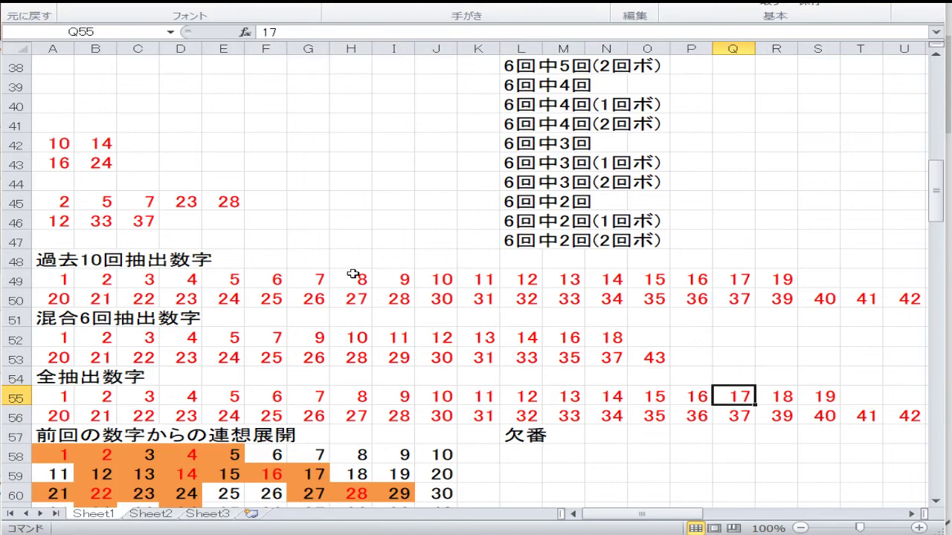
key("Right")
key("Down")
key("Left")
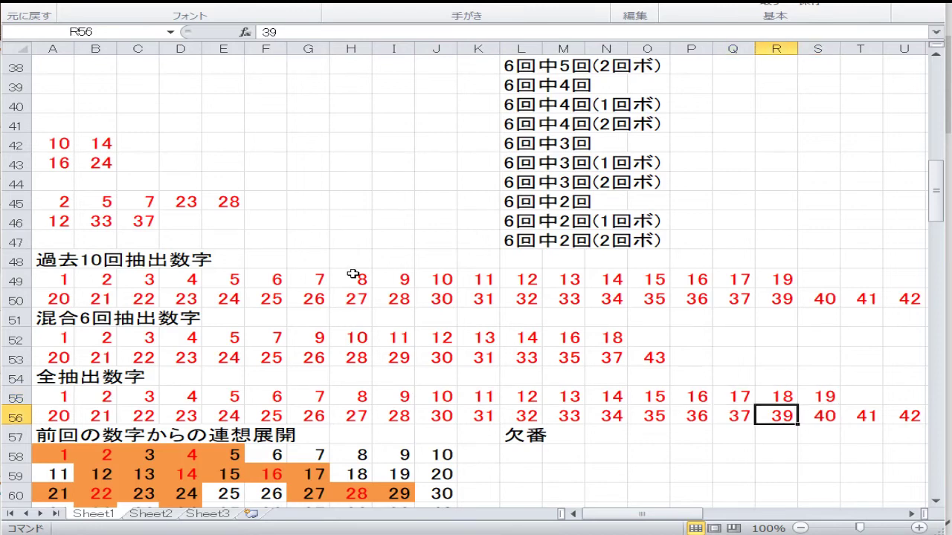
key("Left")
key("Left")
key("Left")
key("Left")
key("Left")
key("Left")
key("Left")
key("Left")
key("Left")
key("Left")
key("Left")
key("Left")
key("Left")
key("Left")
key("Left")
key("Left")
key("Left")
Step: Overwrite J56:M56 in the 全抽出数字 list with 29, 30, 31 and 32
key("Right")
key("Right")
key("Right")
key("Right")
key("Right")
key("Right")
key("Right")
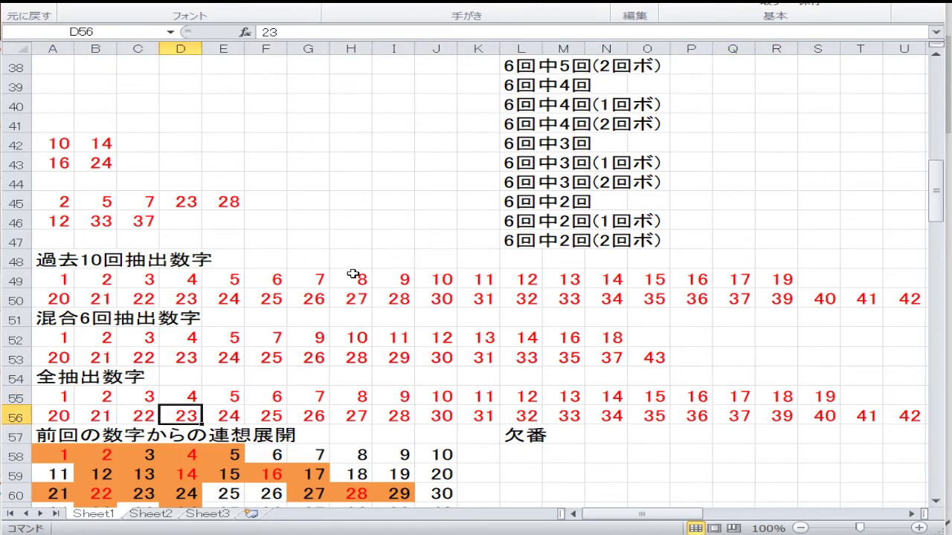
key("Right")
key("Right")
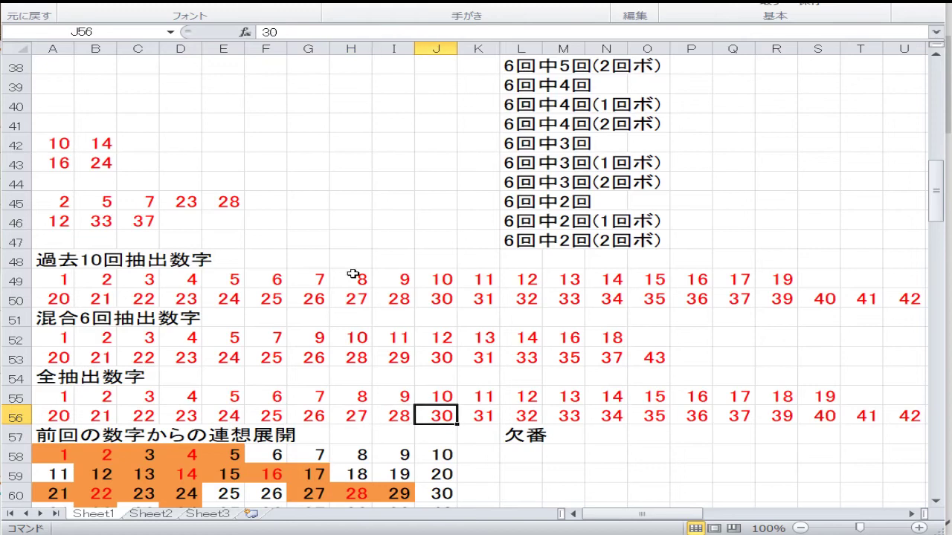
type("29")
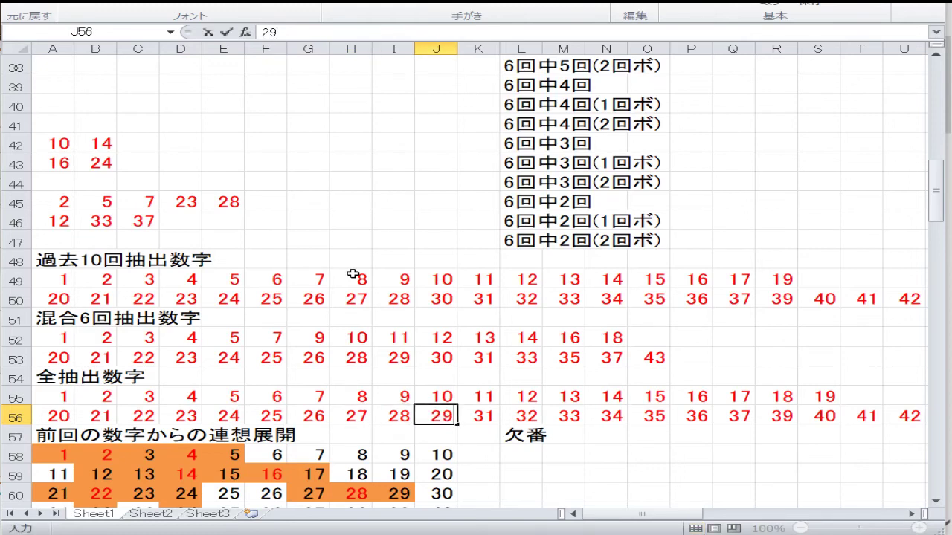
key("Right")
type("30")
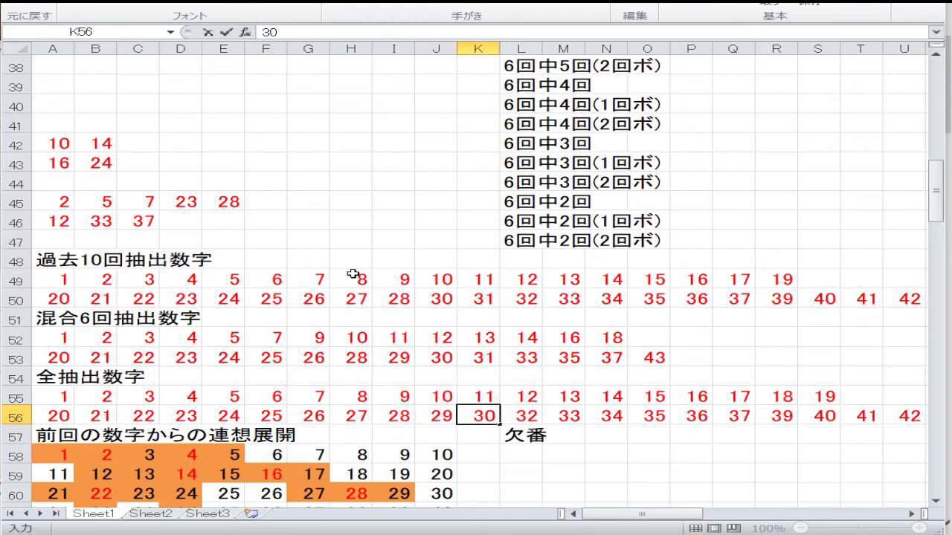
key("Right")
type("31")
key("Right")
type("32")
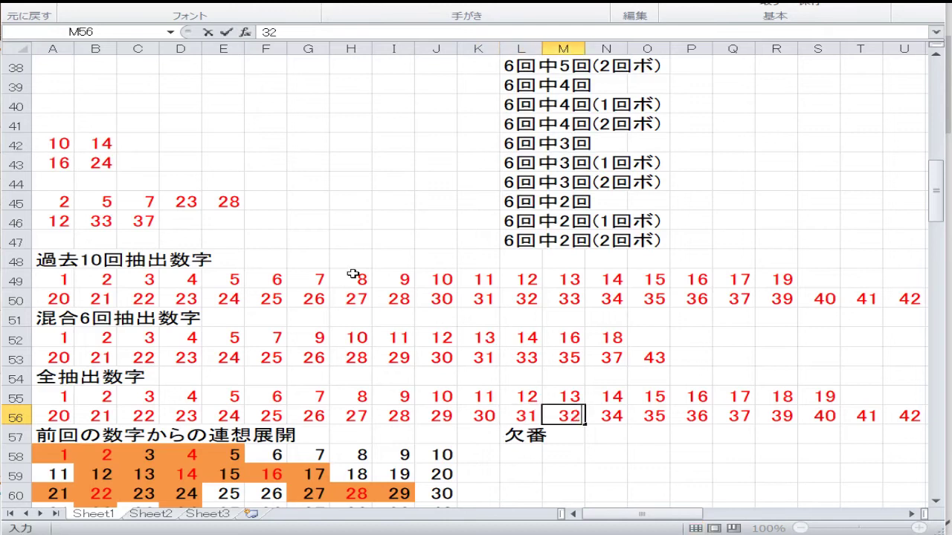
Step: Overwrite N56:P56 in the 全抽出数字 list with 33, 34 and 35
key("Right")
type("33")
key("Right")
type("34")
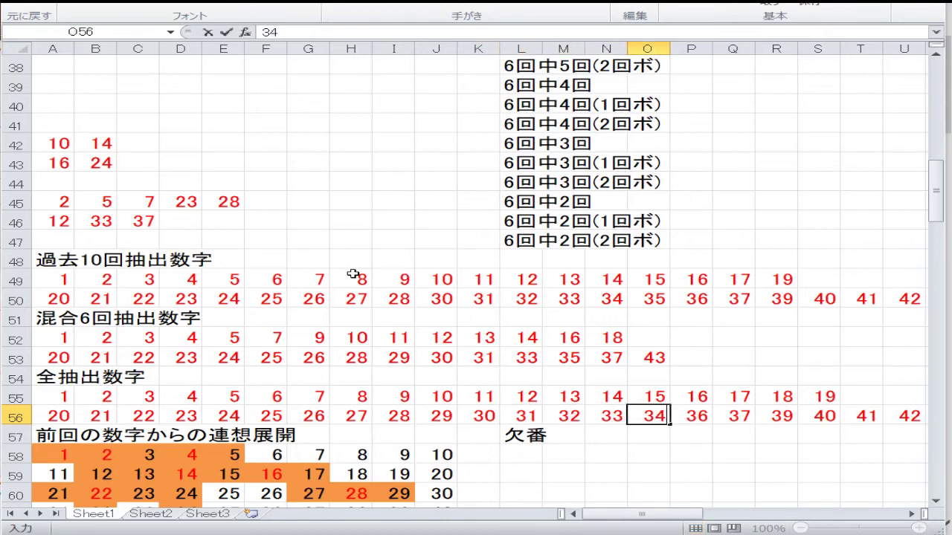
key("Right")
type("35")
Step: Overwrite Q56:R56 in the 全抽出数字 list with 36 and 37
key("Right")
type("37")
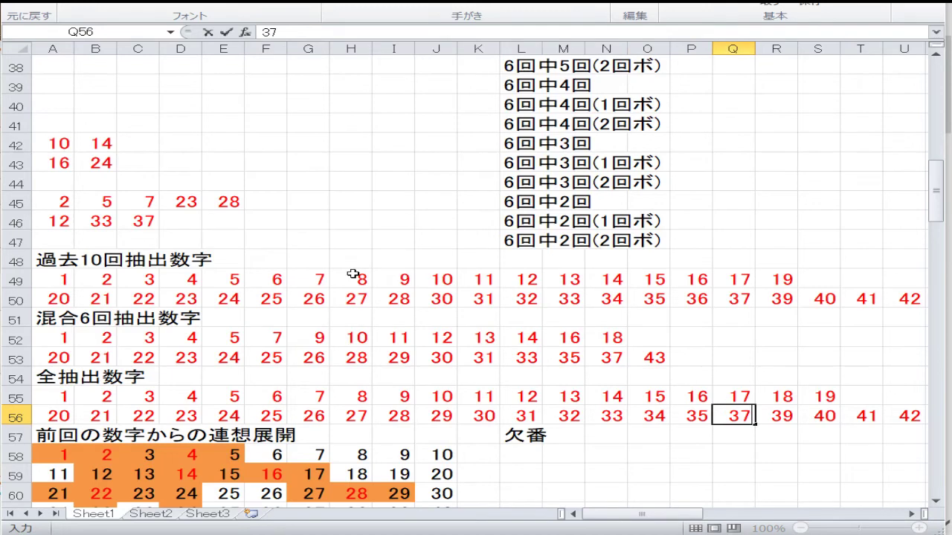
key("Right")
key("Left")
type("36")
key("Right")
type("37")
key("Right")
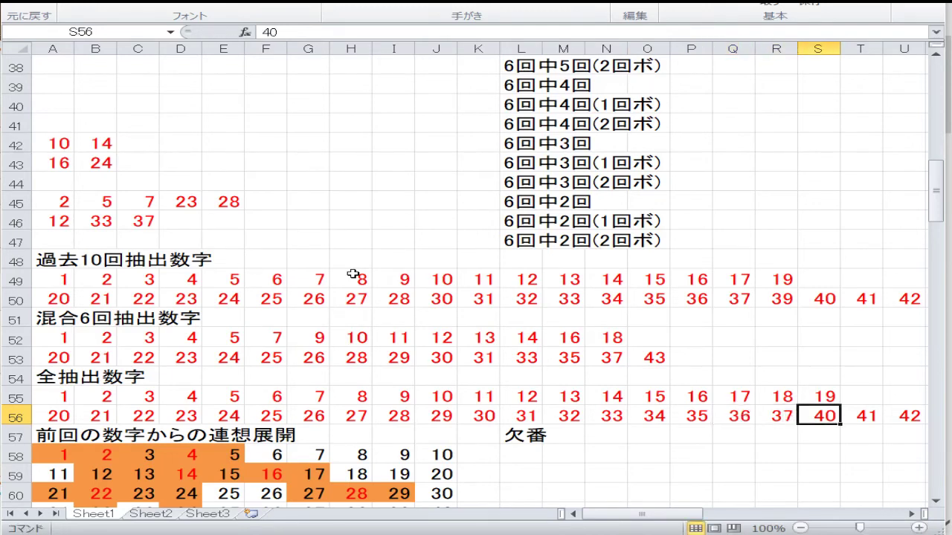
Step: Fill S56:W56 in the 全抽出数字 list with 39, 40, 41, 42 and 43
type("39")
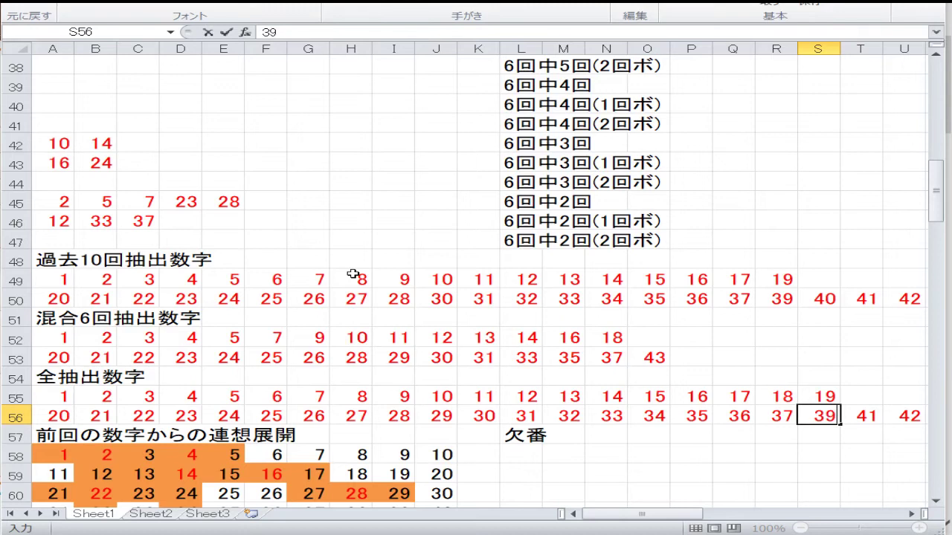
key("Right")
type("40")
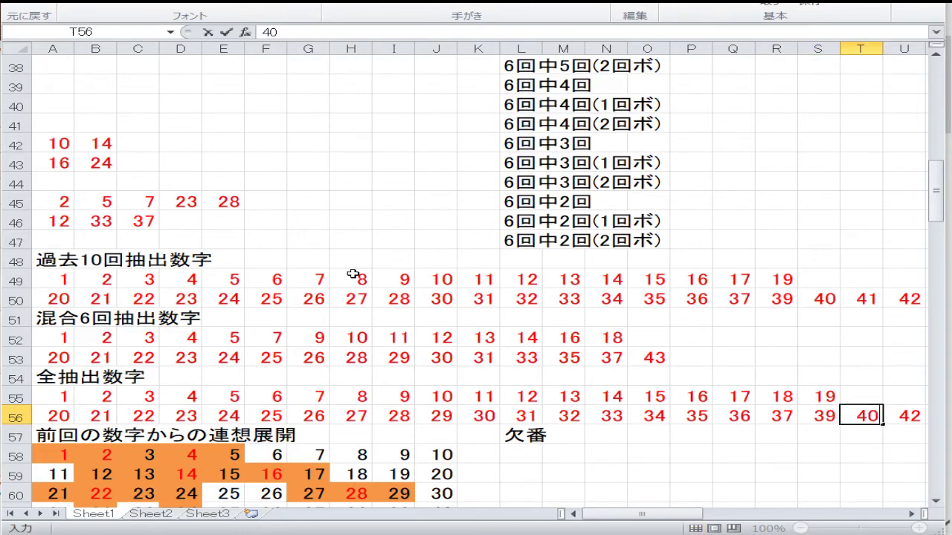
key("Right")
type("41")
key("Right")
type("42")
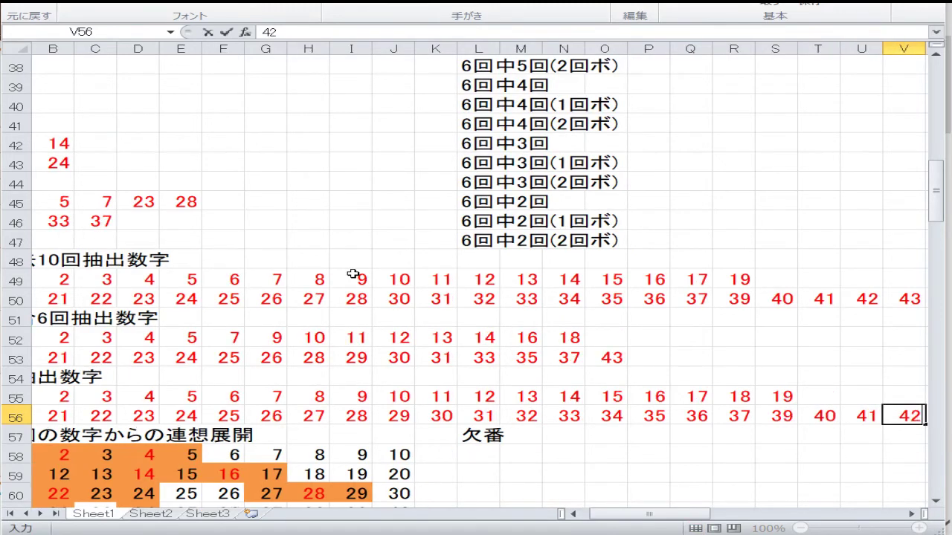
key("Right")
type("43")
key("ctrl+Return")
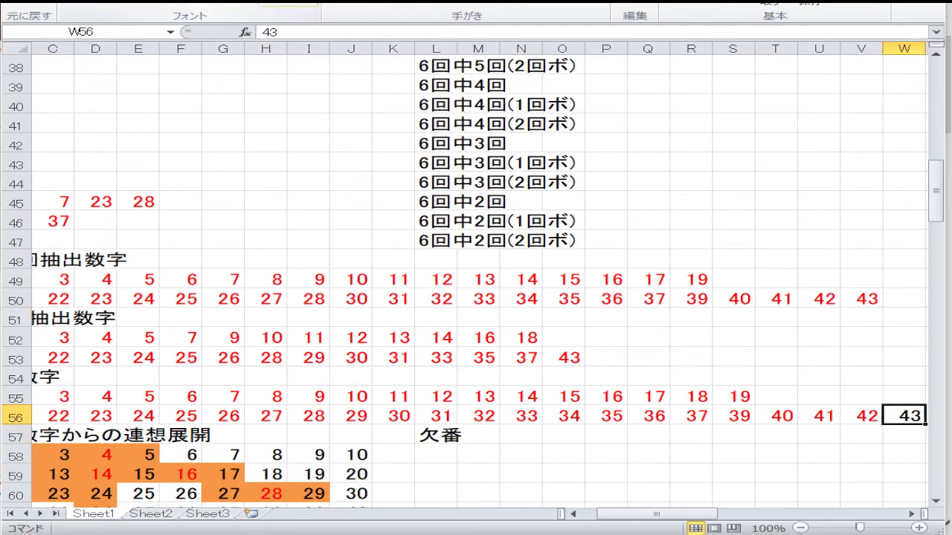
Step: Set the font colour of all numbers in rows 58 to 62 of the 前回の数字からの連想展開 grid to black
key("Left")
key("Left")
key("Left")
key("Left")
key("Left")
key("Left")
key("Left")
key("Left")
key("Left")
key("Left")
key("Left")
key("Left")
key("Left")
key("Left")
key("Left")
key("Left")
key("Left")
key("Left")
key("Left")
key("Left")
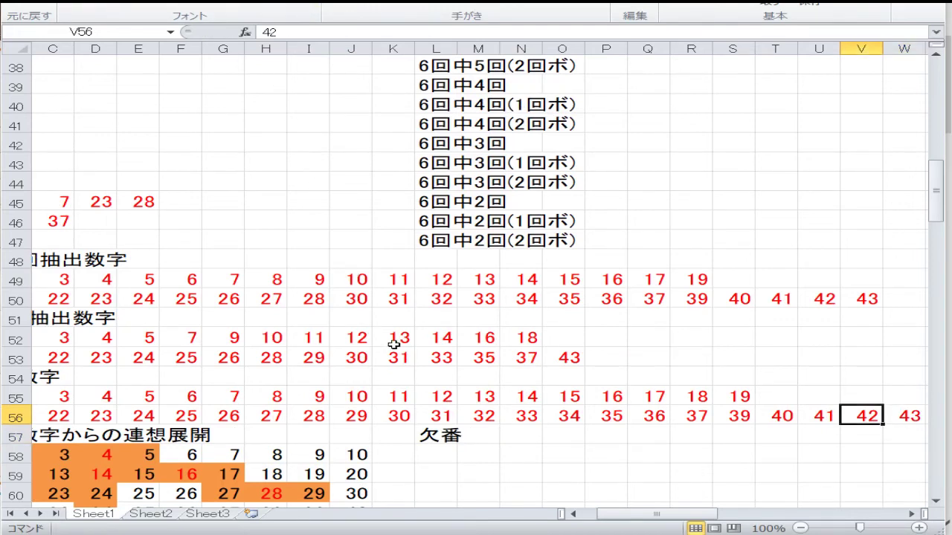
key("Down")
key("Down")
key("Down")
key("Down")
key("Down")
key("Down")
key("Down")
key("Down")
key("Down")
key("Down")
key("Down")
key("Down")
key("Down")
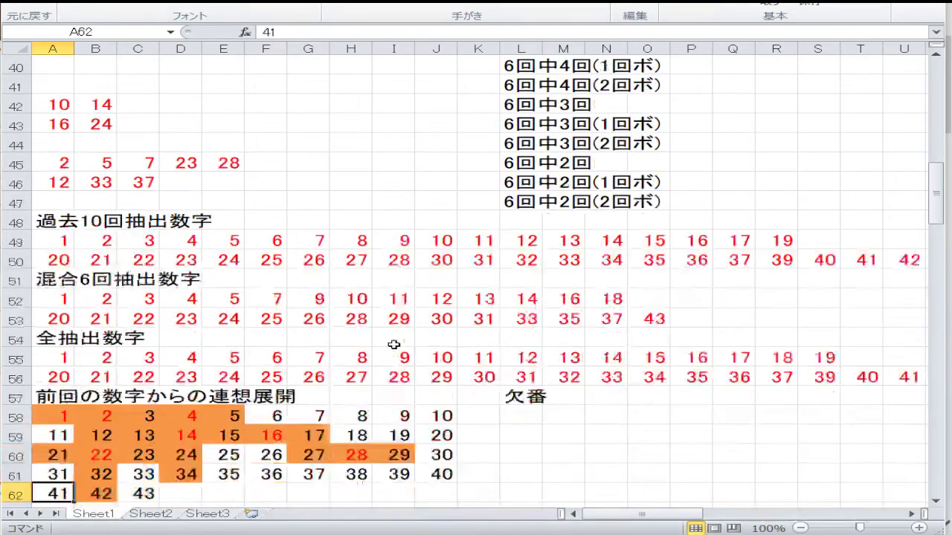
key("Up")
key("Up")
key("Up")
key("Up")
key("Up")
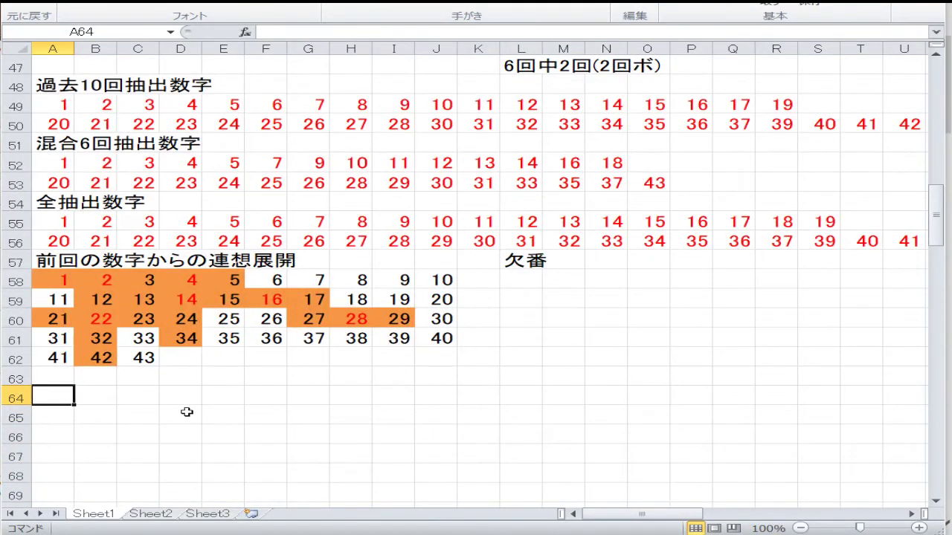
left_click_drag(16, 281, 16, 376)
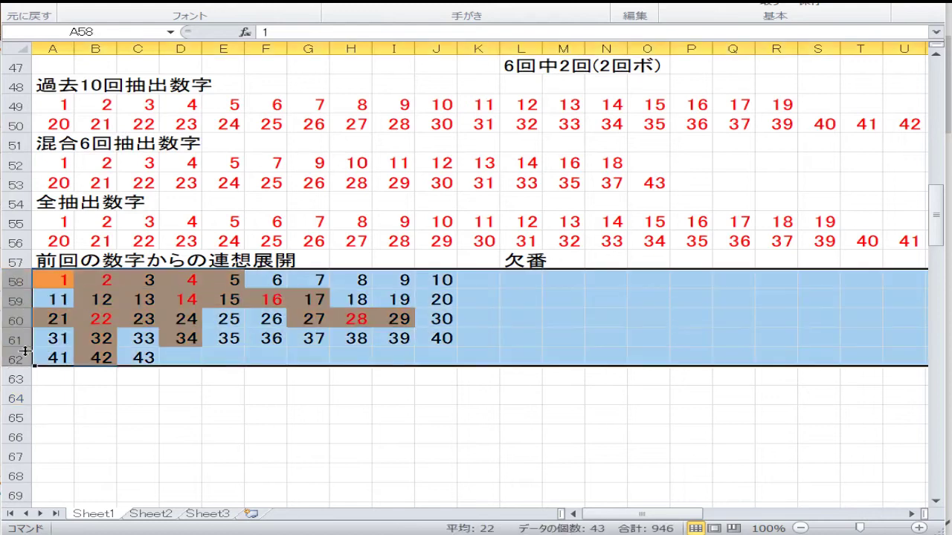
left_click(301, 4)
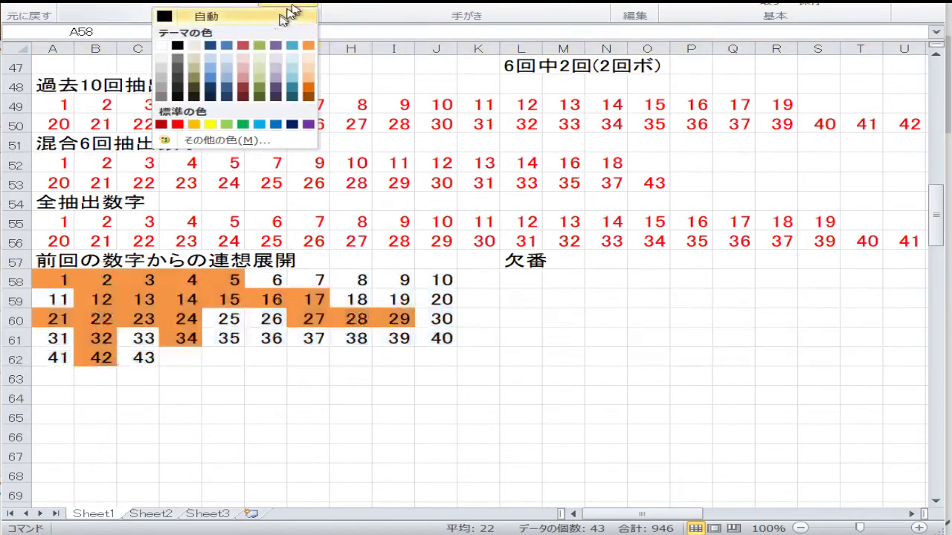
left_click(177, 58)
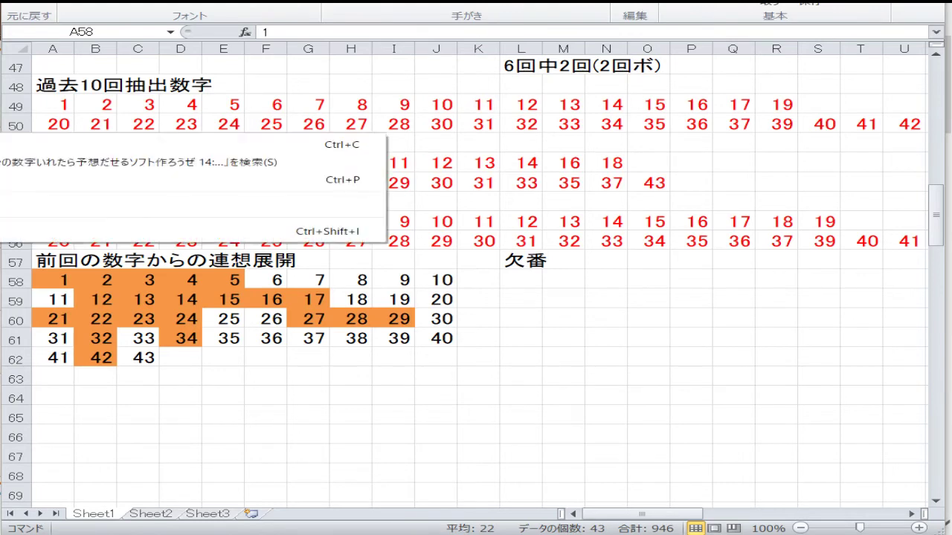
key("Escape")
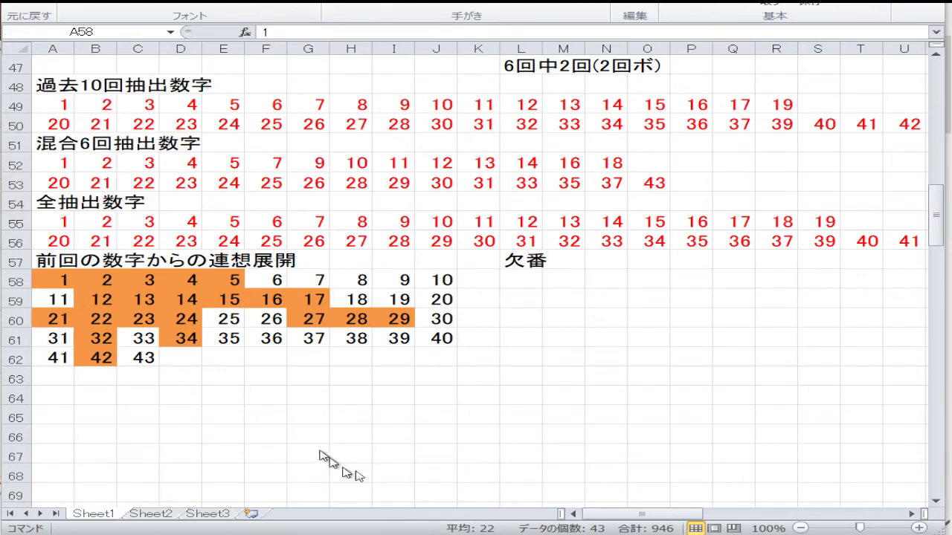
Step: Remove the fill colour from rows 58 to 62 of the 前回の数字からの連想展開 grid
mouse_move(401, 533)
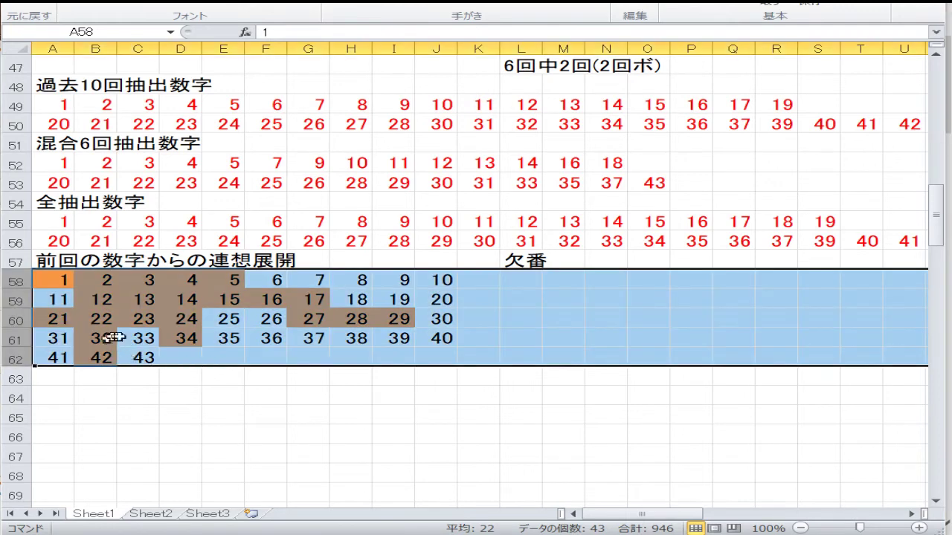
left_click(180, 338)
left_click_drag(15, 279, 15, 360)
left_click(236, 6)
left_click(201, 116)
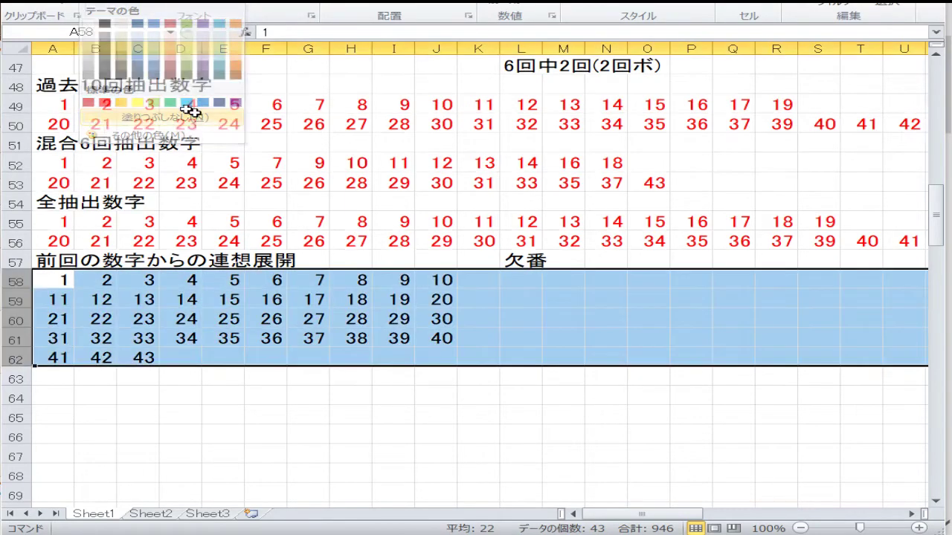
left_click(269, 325)
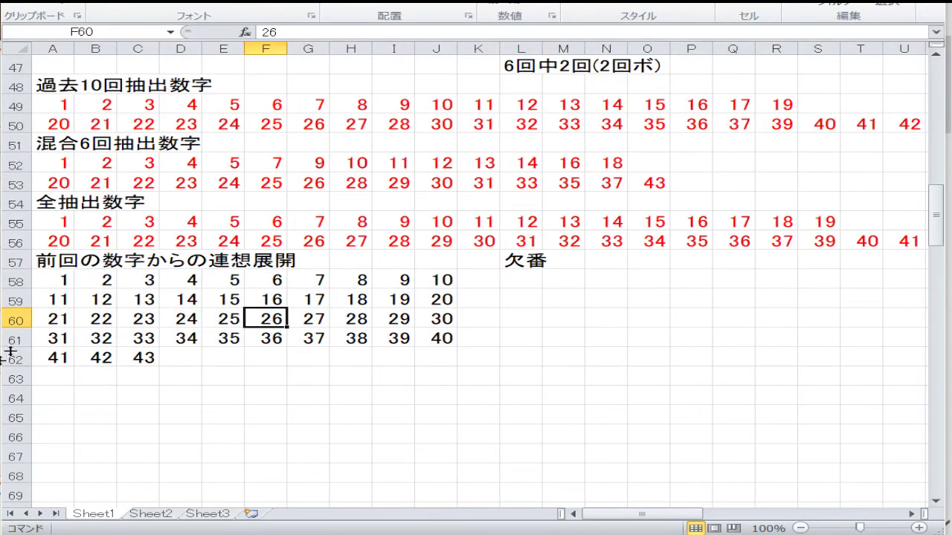
left_click(250, 388)
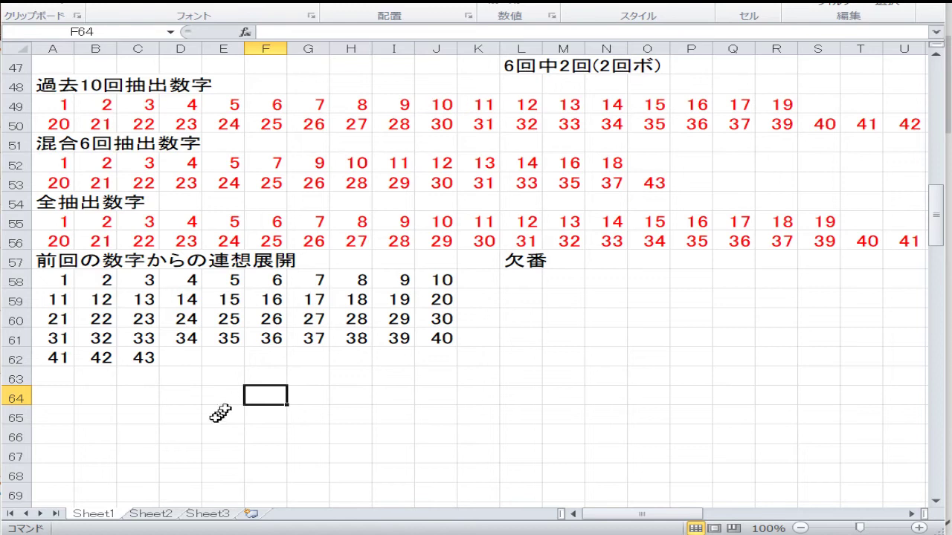
Step: Colour the numbers 2, 14, 20, 23, 30, 37 and 43 red in the 前回の数字からの連想展開 grid
left_click(105, 285)
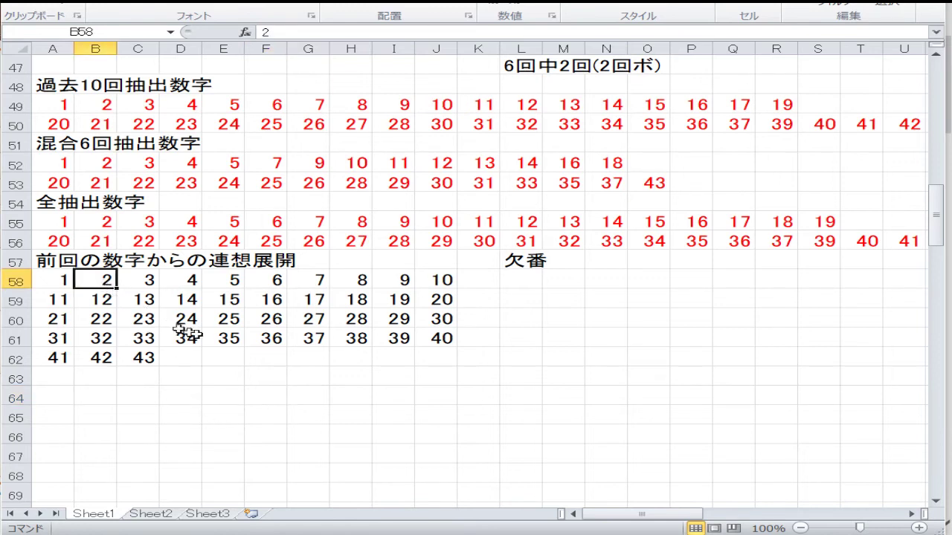
left_click(186, 301, "ctrl")
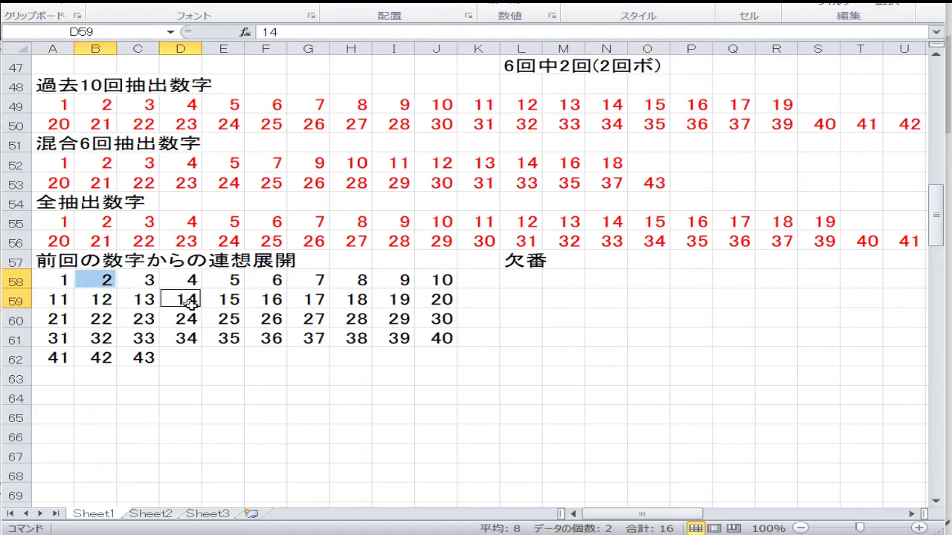
left_click(420, 300, "ctrl")
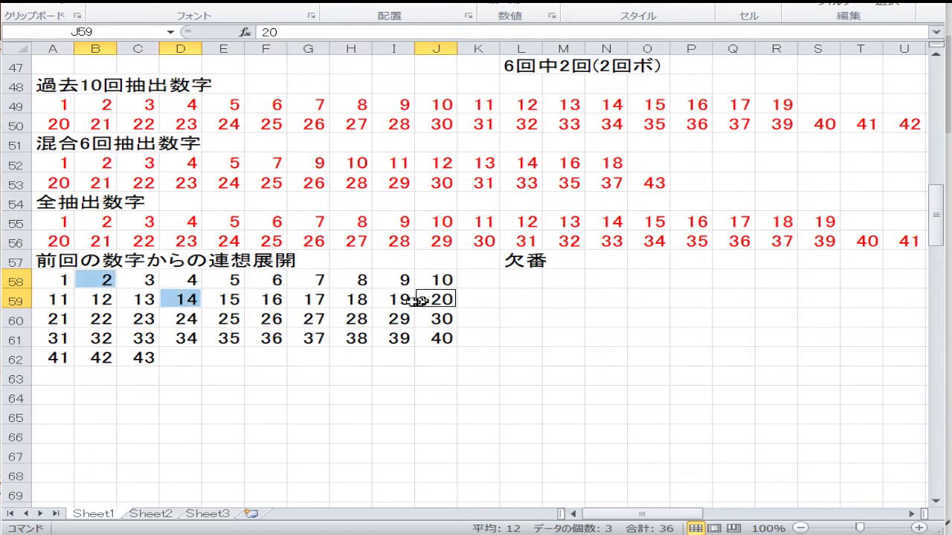
left_click(129, 321, "ctrl")
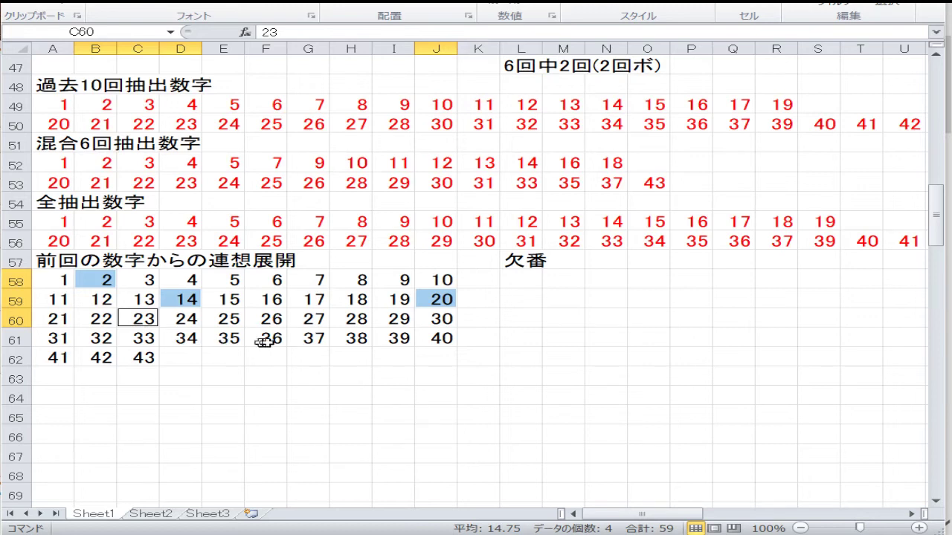
left_click(303, 341, "ctrl")
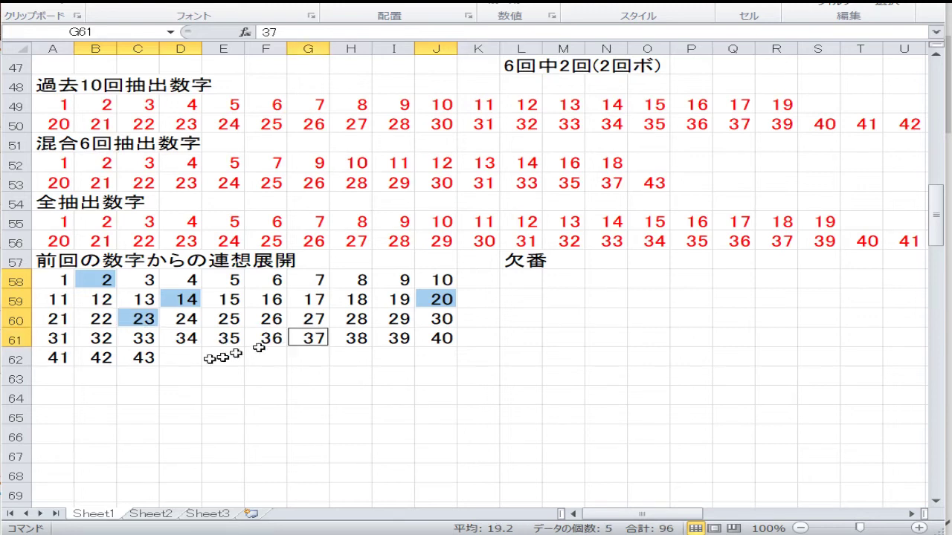
left_click(146, 358, "ctrl")
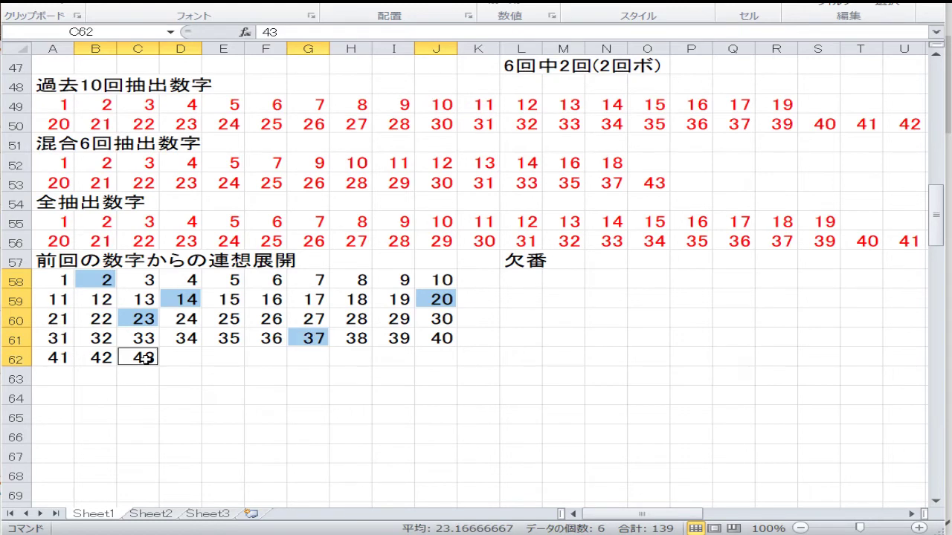
left_click(431, 318, "ctrl")
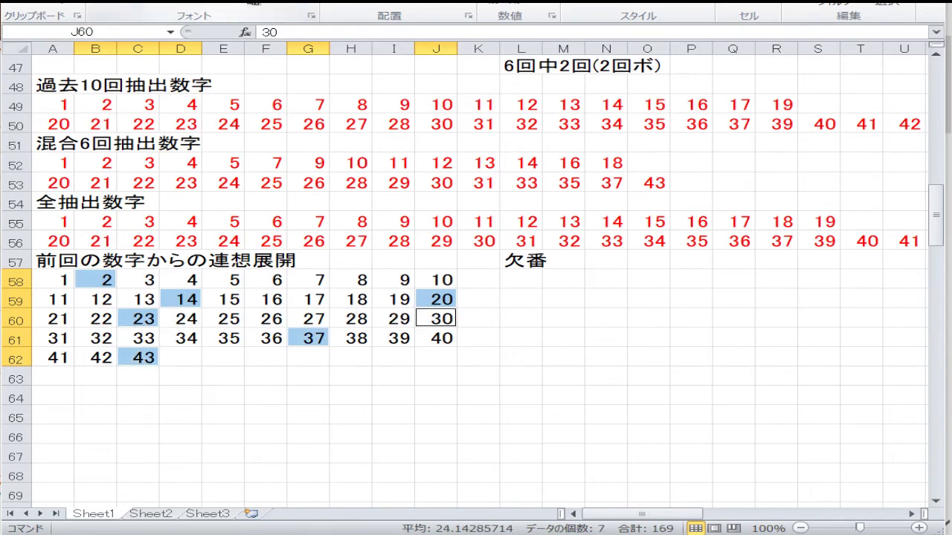
left_click(281, 4)
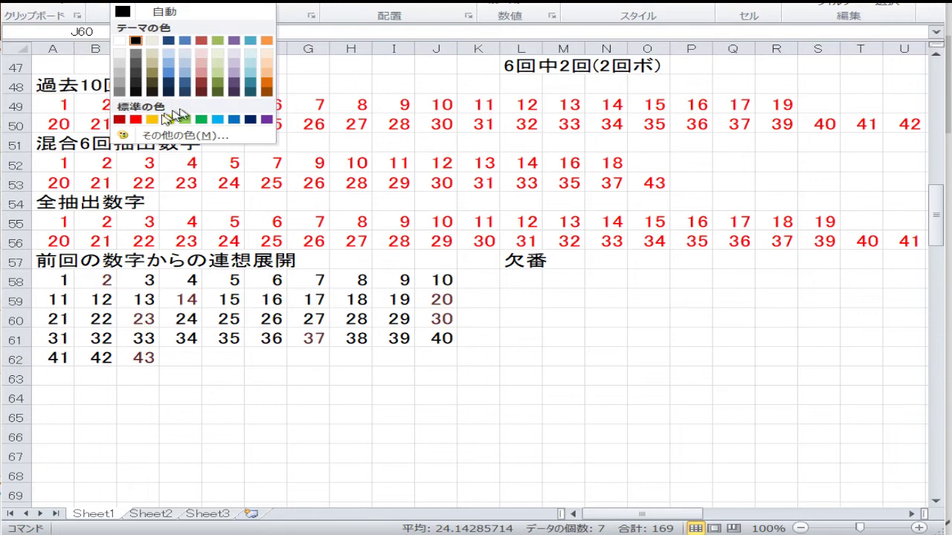
left_click(138, 120)
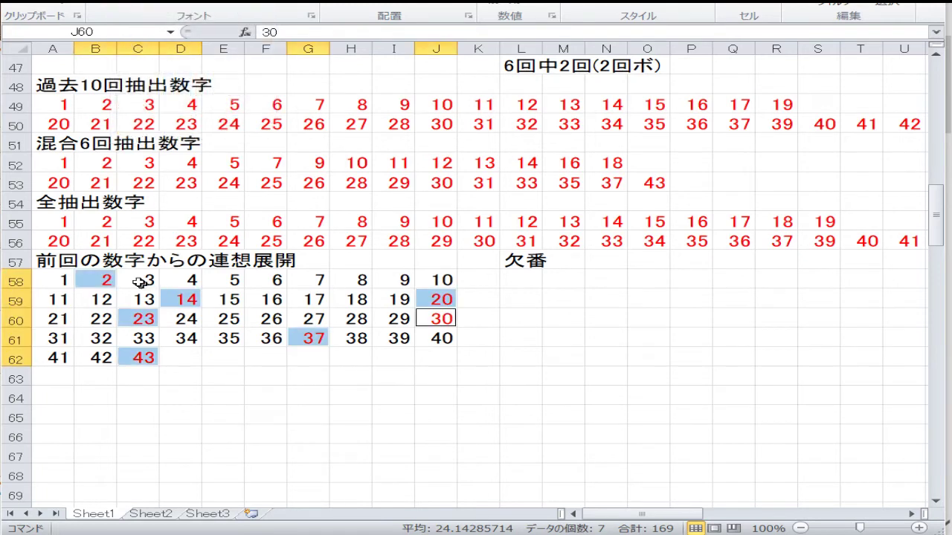
Step: Fill the red numbers and their row neighbours orange: 1–3, 13–15, 19–20, 22–24, 29–30, 36–38 and 42–43
left_click_drag(141, 278, 67, 277)
left_click_drag(151, 301, 97, 318)
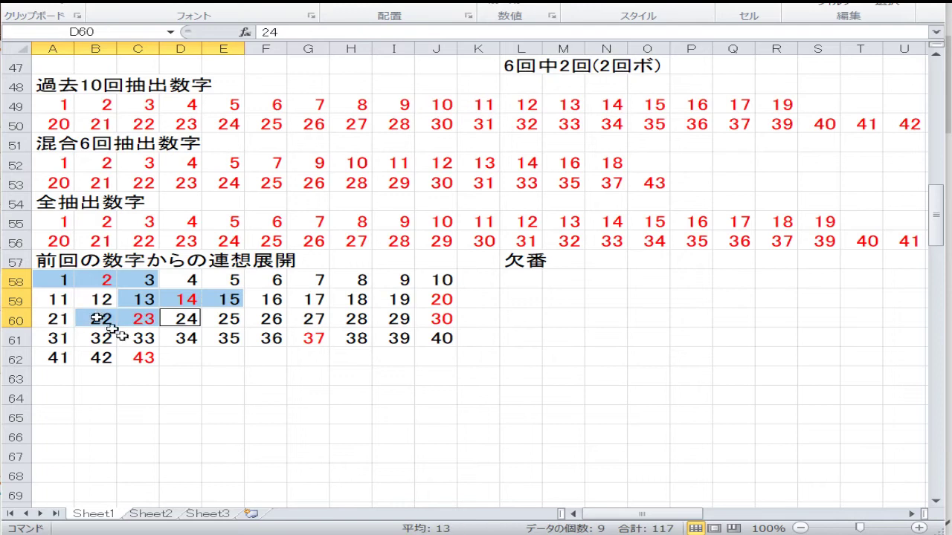
left_click(136, 356, "ctrl")
left_click_drag(137, 357, 104, 357)
left_click_drag(260, 338, 339, 338)
left_click_drag(430, 318, 389, 297)
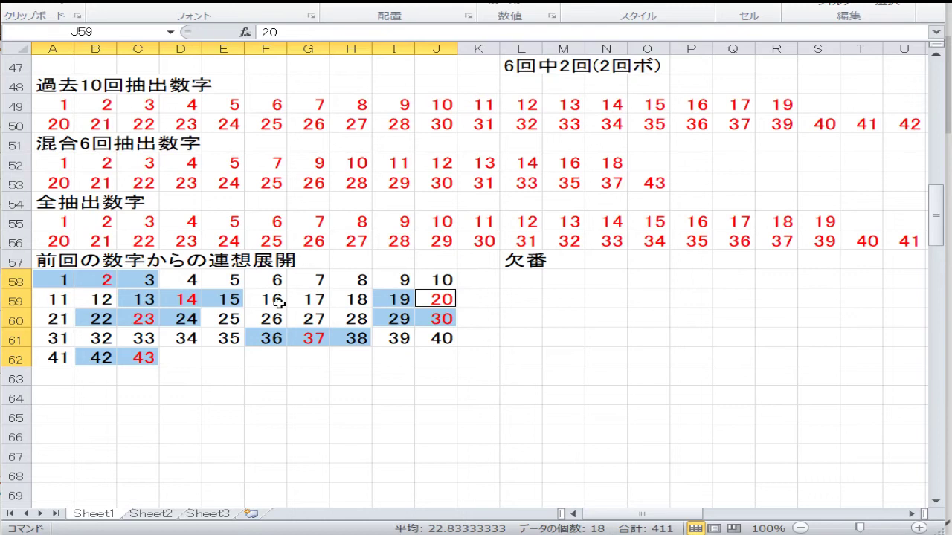
left_click(243, 8)
left_click(238, 26)
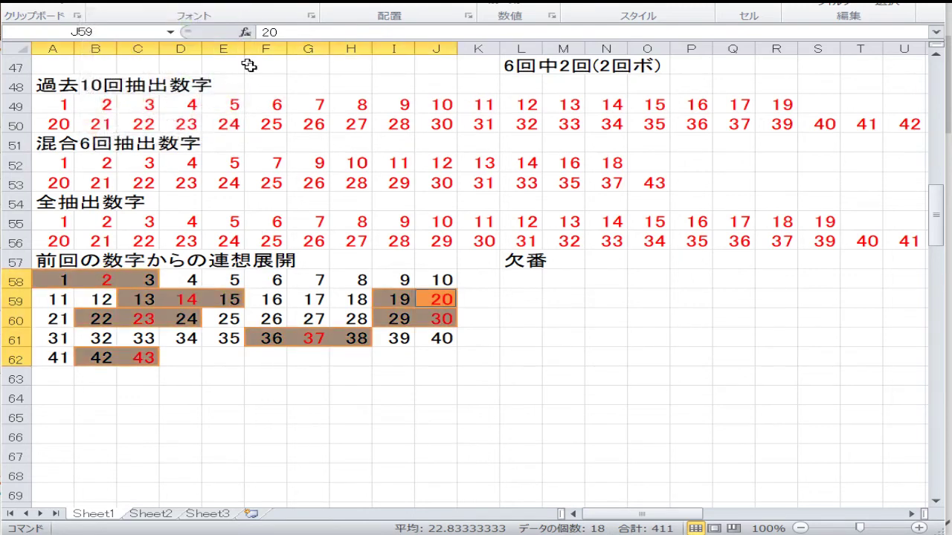
left_click(272, 316)
Step: Fill the cell with 33 (C61) orange, between 23 and 43 in the same column
left_click(141, 338)
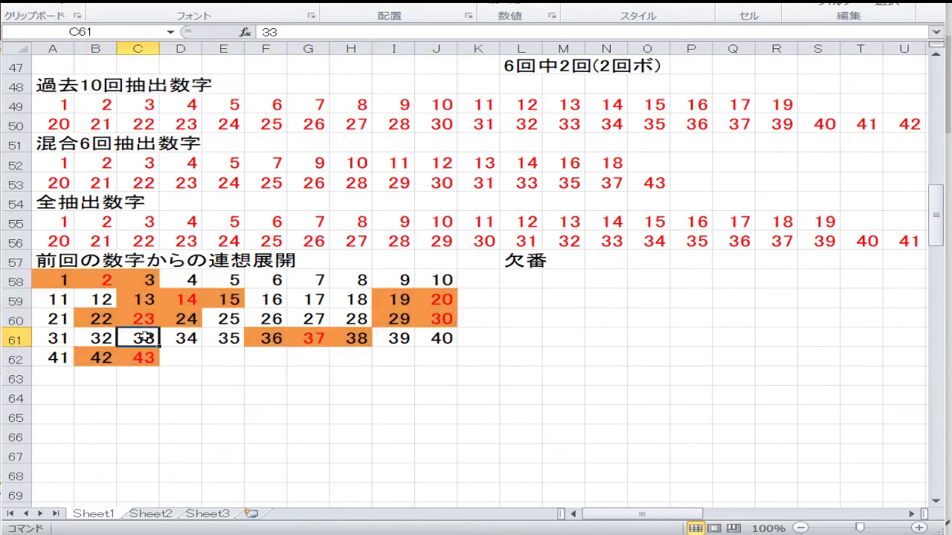
left_click(223, 3)
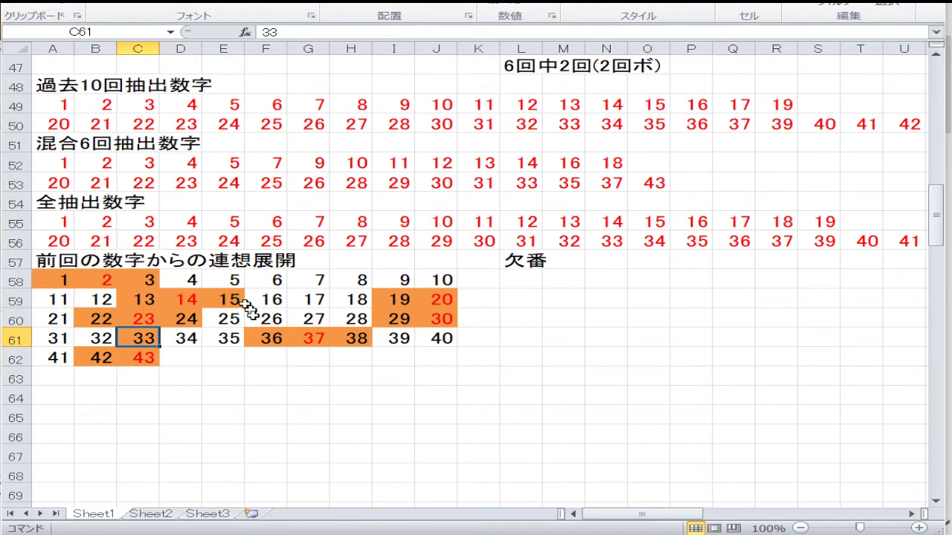
left_click(312, 365)
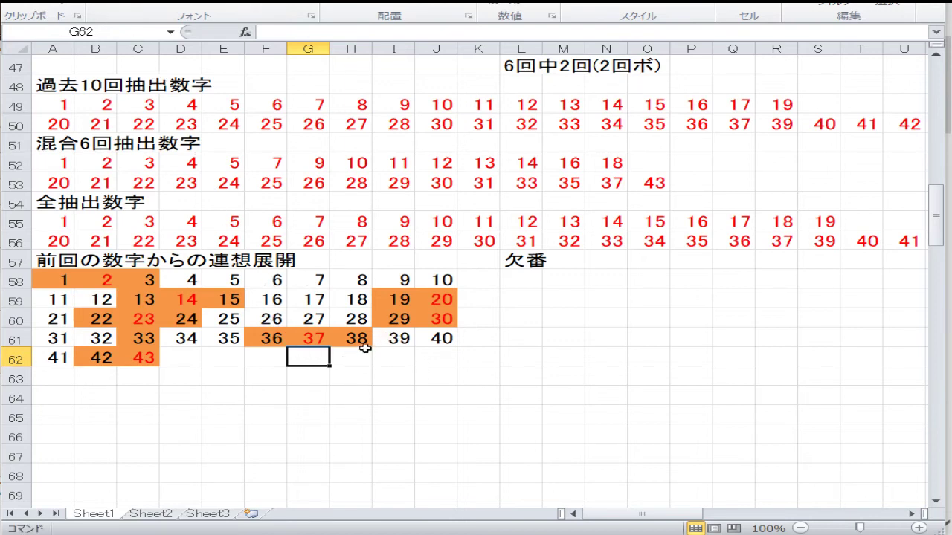
scroll(313, 310, "up", 2)
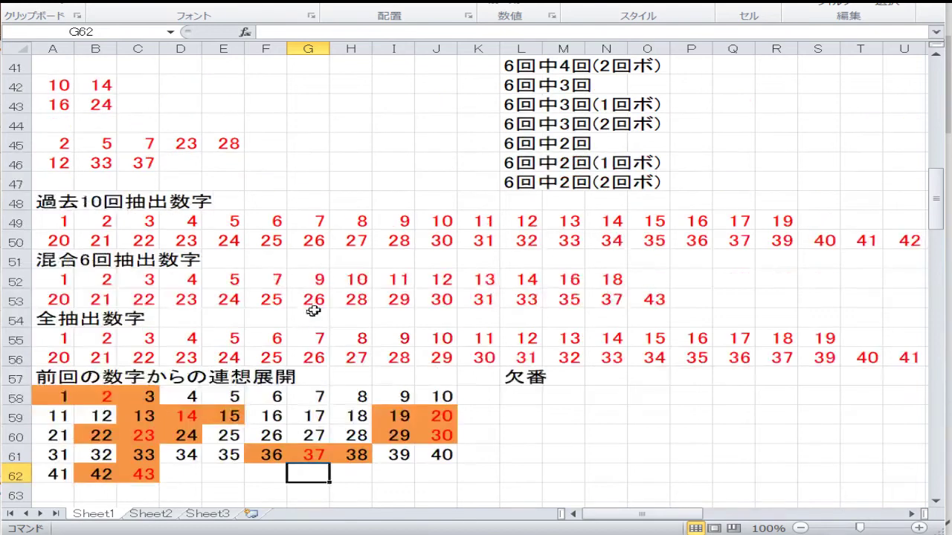
scroll(289, 215, "up", 1)
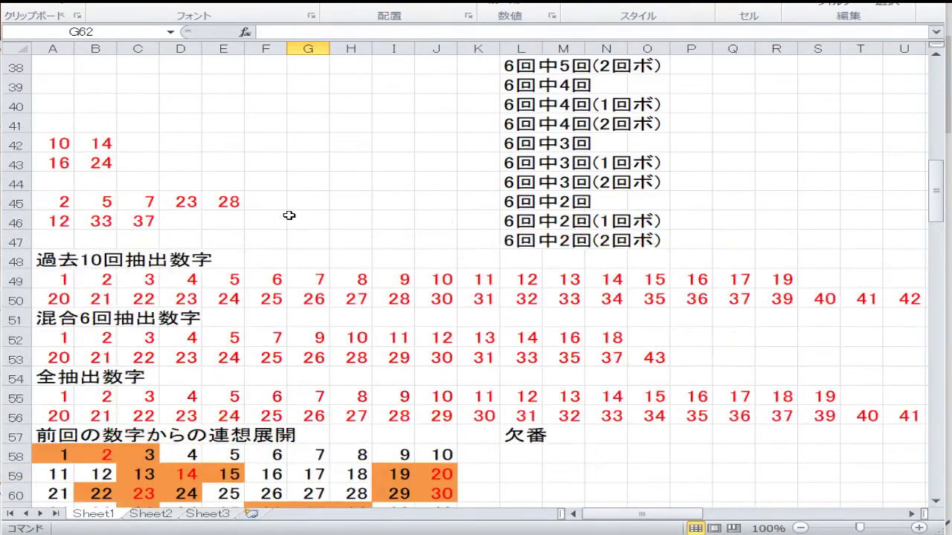
scroll(287, 230, "up", 1)
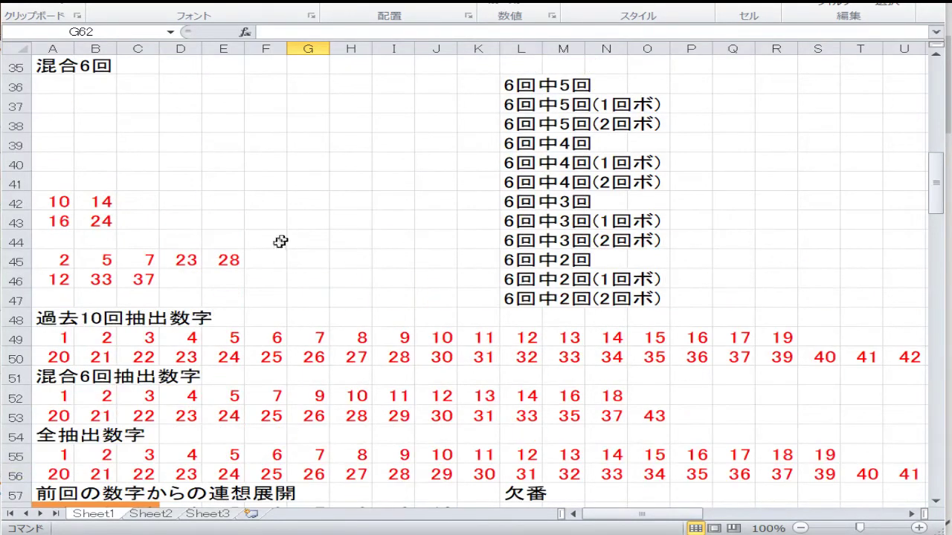
Step: Look over the 前回の数字からの連想展開 grid and the number-picking notes in the rows below it
scroll(281, 251, "down", 3)
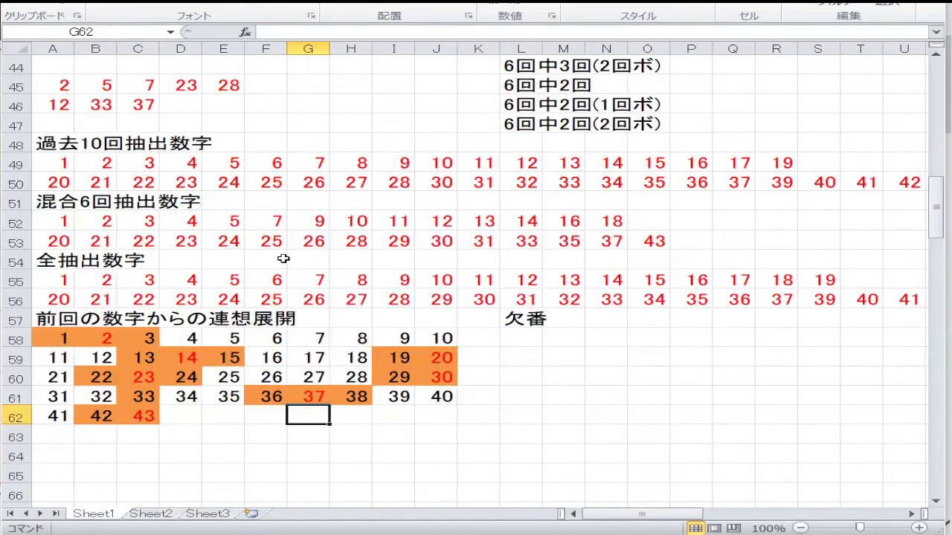
scroll(298, 271, "down", 2)
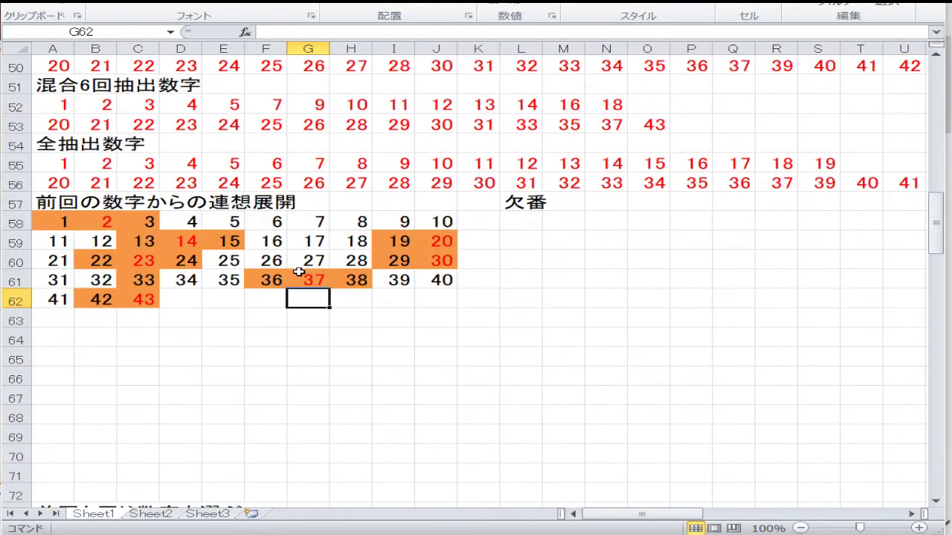
scroll(298, 284, "down", 3)
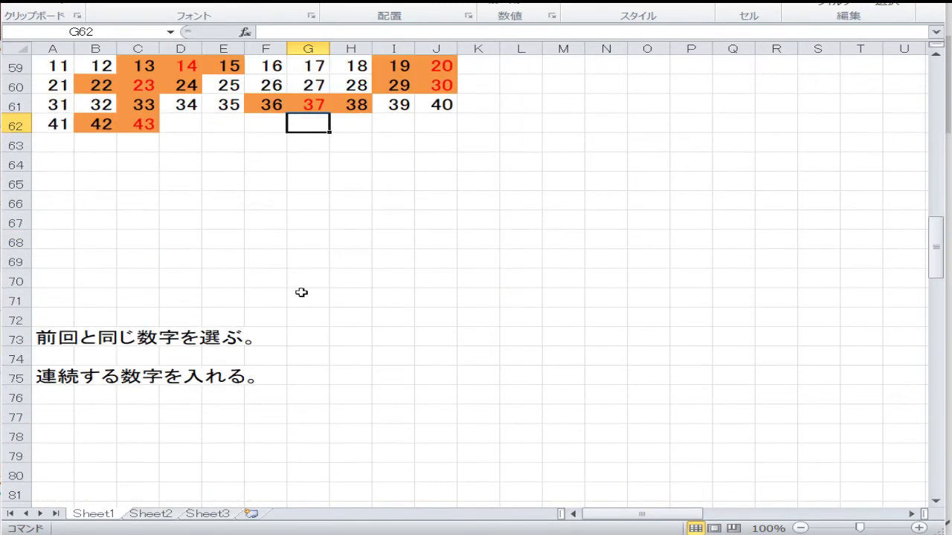
scroll(300, 287, "up", 1)
scroll(301, 292, "down", 3)
scroll(301, 292, "down", 10)
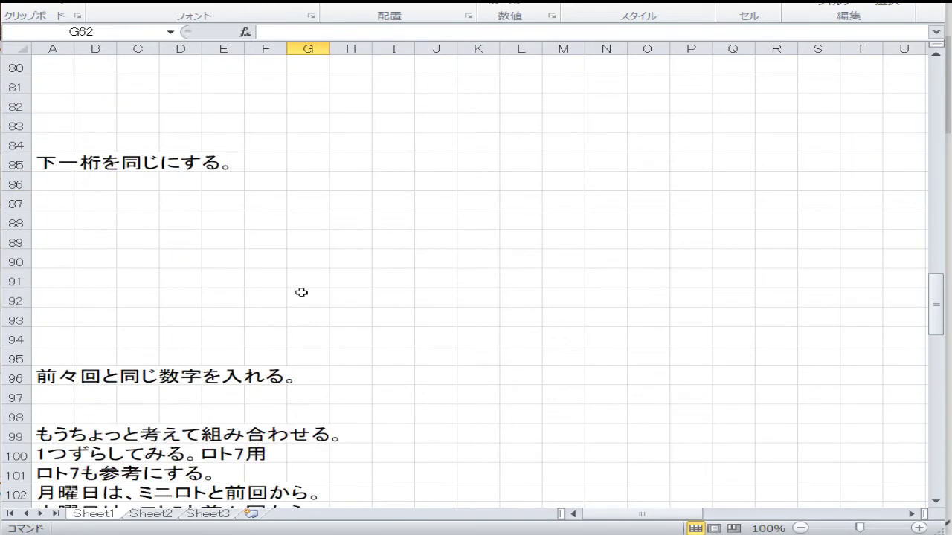
scroll(304, 298, "down", 2)
scroll(314, 290, "up", 18)
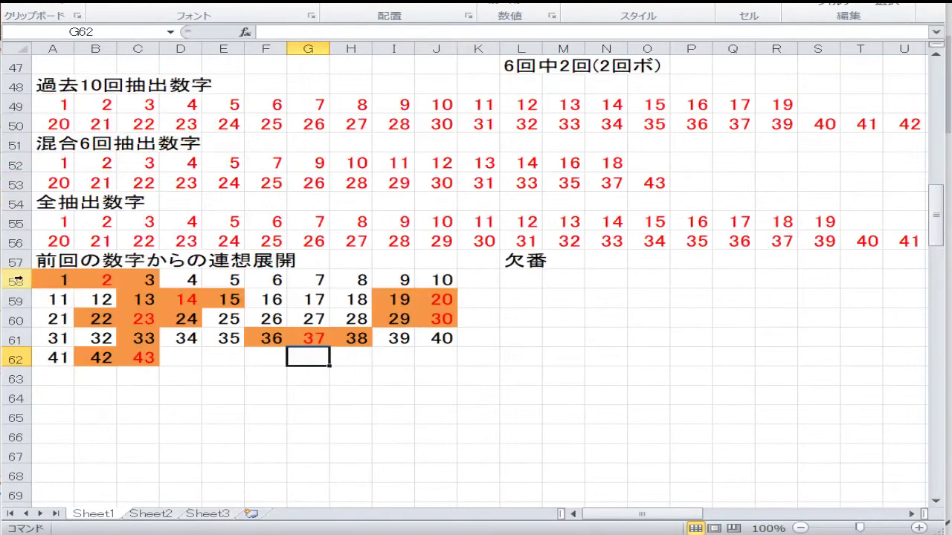
left_click_drag(15, 281, 15, 358)
right_click(64, 360)
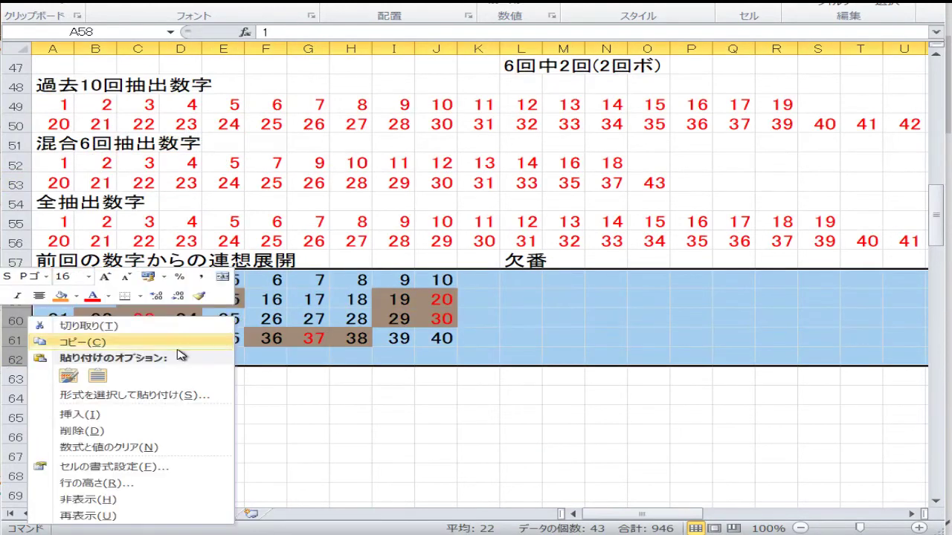
left_click(85, 340)
Step: Inspect the COUNTIF formula and its cell range for number 1 (S14) in the 混合6回 table
scroll(493, 336, "up", 9)
scroll(548, 291, "up", 6)
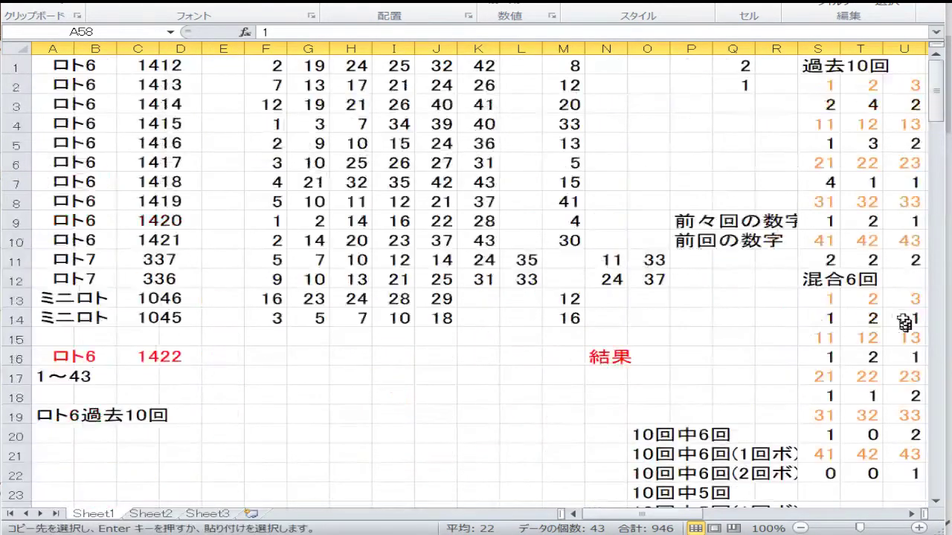
left_click(824, 321)
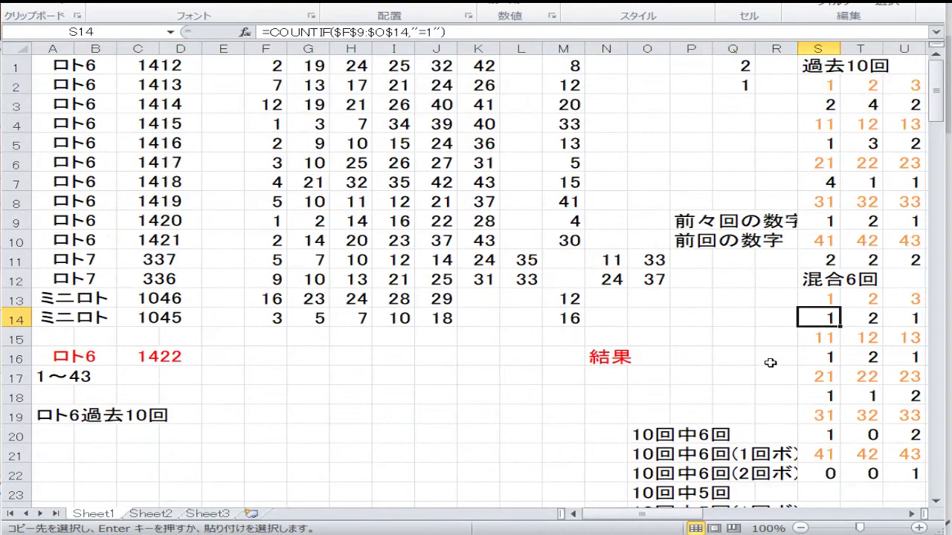
key("F2")
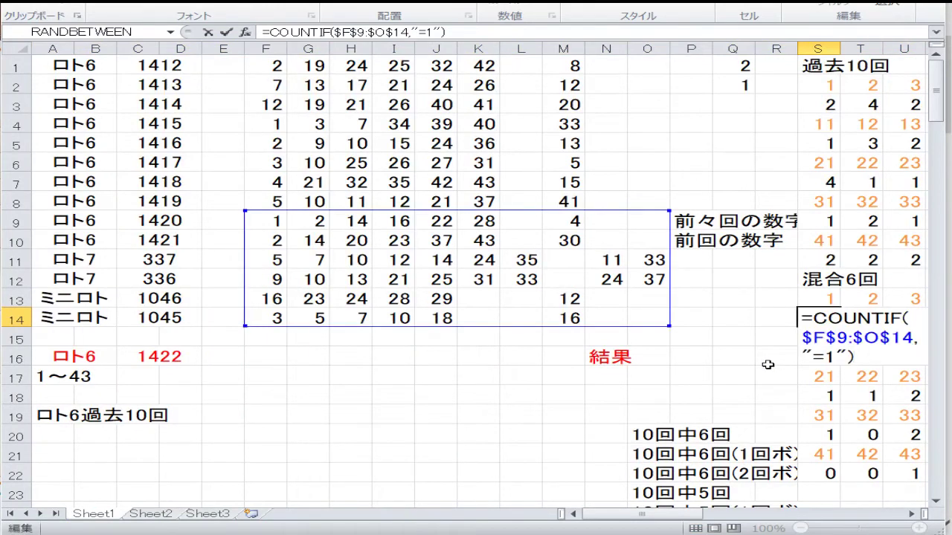
key("Return")
Step: Inspect the COUNTIF formula for number 11 (AD16) in the 混合6回ボーナス数字 table
key("Right")
key("Right")
key("Right")
key("Right")
key("Right")
key("Right")
key("Right")
key("Right")
key("Right")
key("Right")
key("Right")
key("Right")
key("Right")
key("Right")
key("Right")
key("Right")
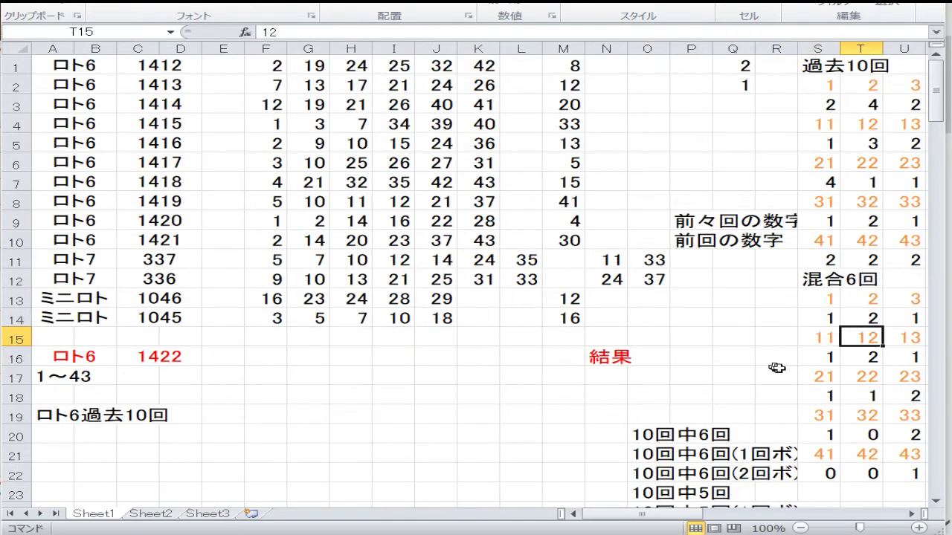
key("Right")
key("Right")
key("Right")
key("Right")
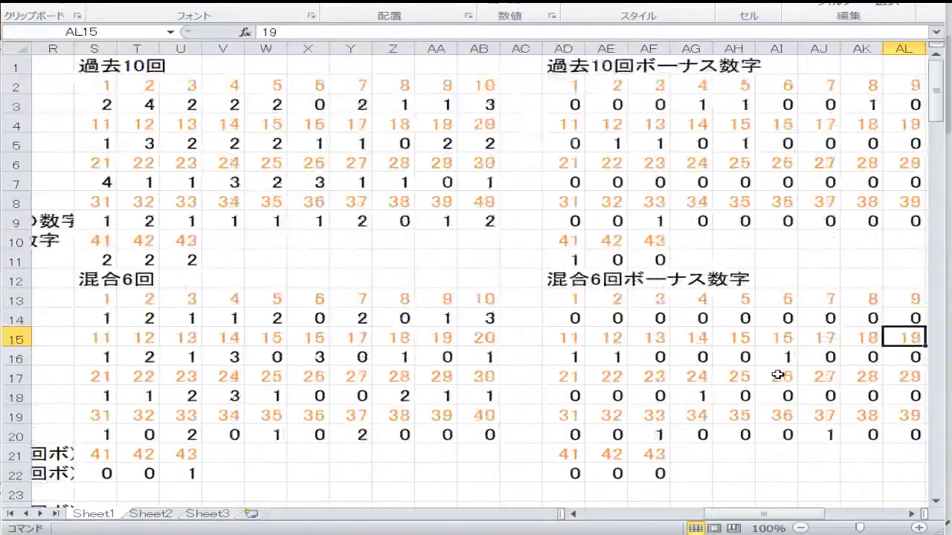
key("Left")
key("Left")
key("Left")
key("Left")
key("Left")
key("Left")
key("Left")
key("Left")
key("Left")
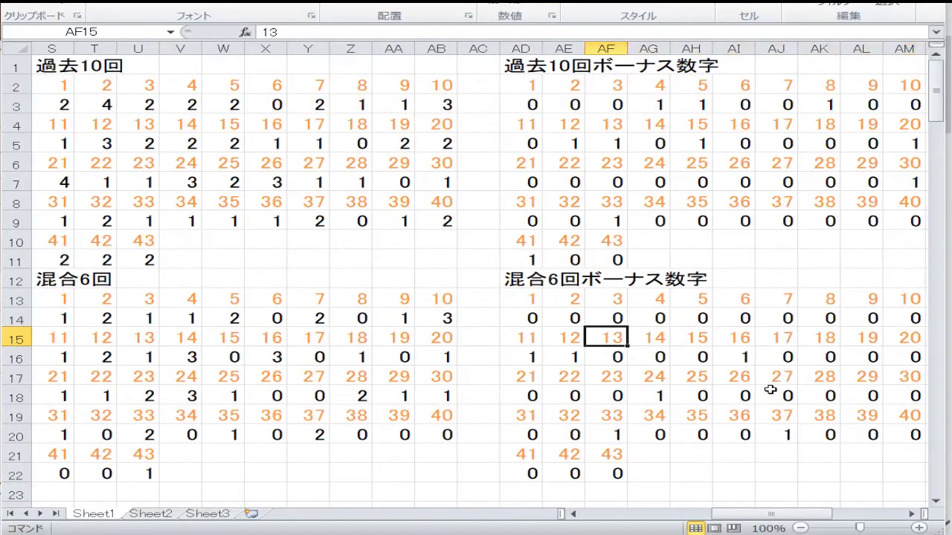
key("Down")
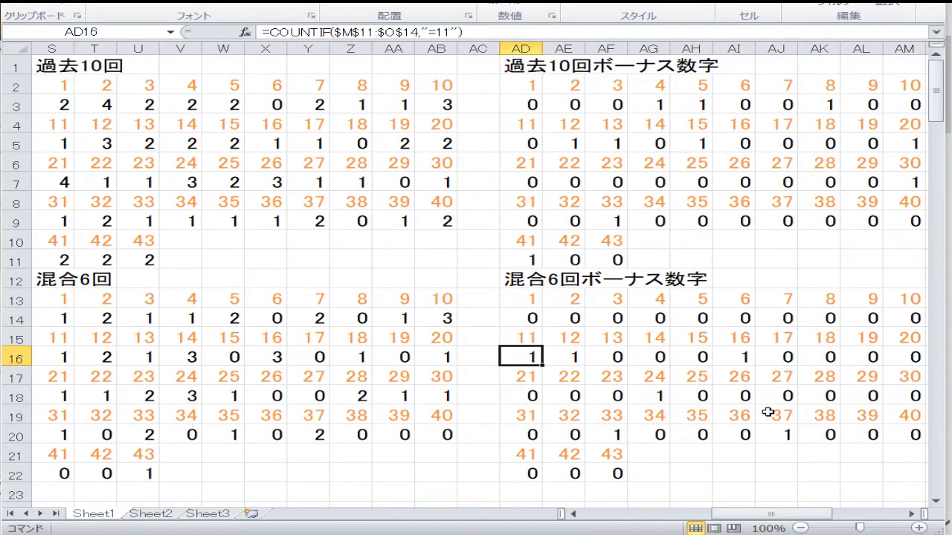
key("F2")
key("Return")
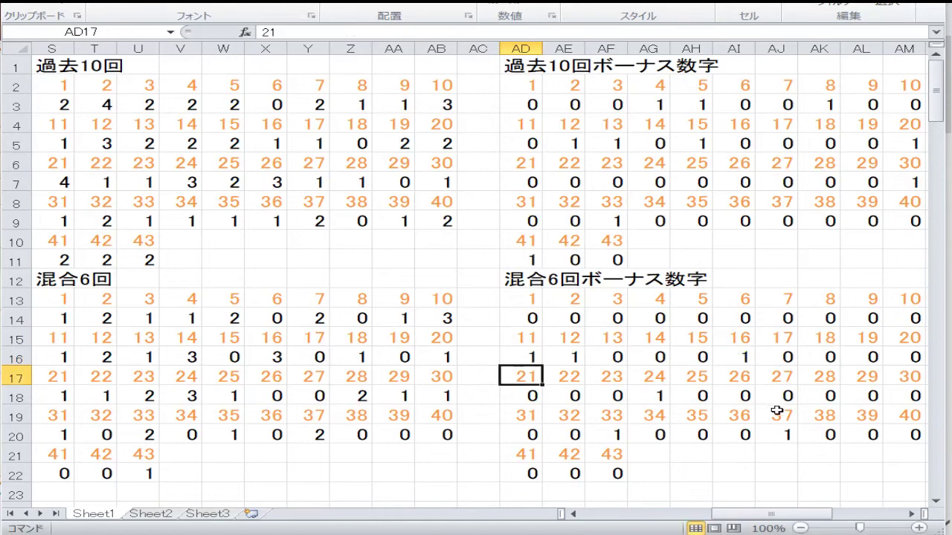
Step: Go back to the 過去10回 table and check the COUNTIF formula for number 21 (S7)
key("Left")
key("Left")
key("Left")
key("Left")
key("Left")
key("Left")
key("Left")
key("Left")
key("Left")
key("Left")
key("Left")
key("Left")
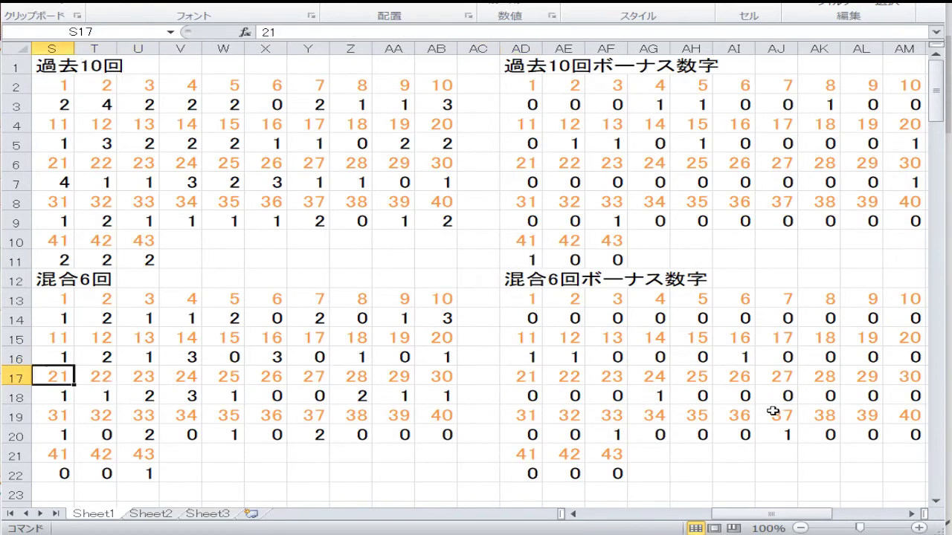
key("Left")
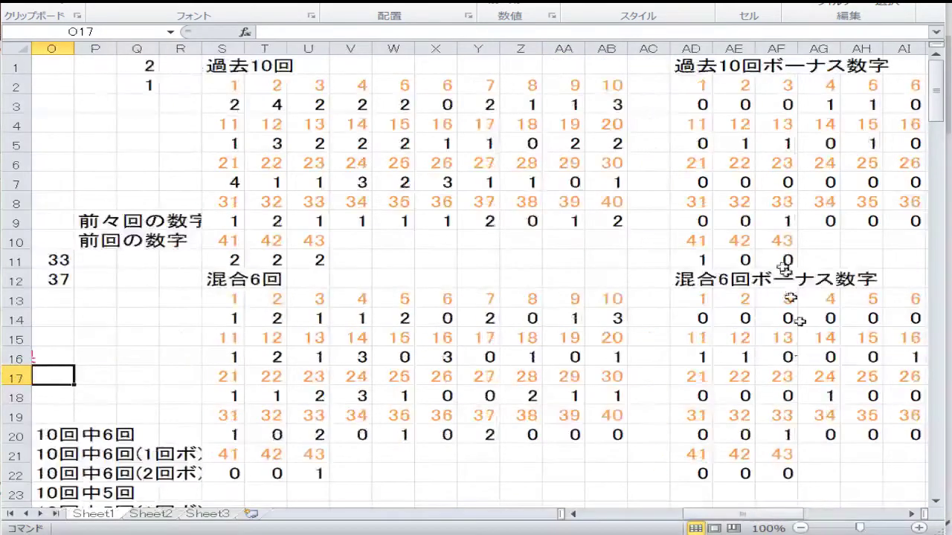
left_click(244, 182)
key("Left")
key("Left")
key("Left")
key("Left")
key("Left")
key("Left")
key("Left")
key("Left")
key("Left")
key("Left")
key("Left")
key("Left")
key("Left")
key("Left")
key("Left")
key("Left")
key("Left")
key("Left")
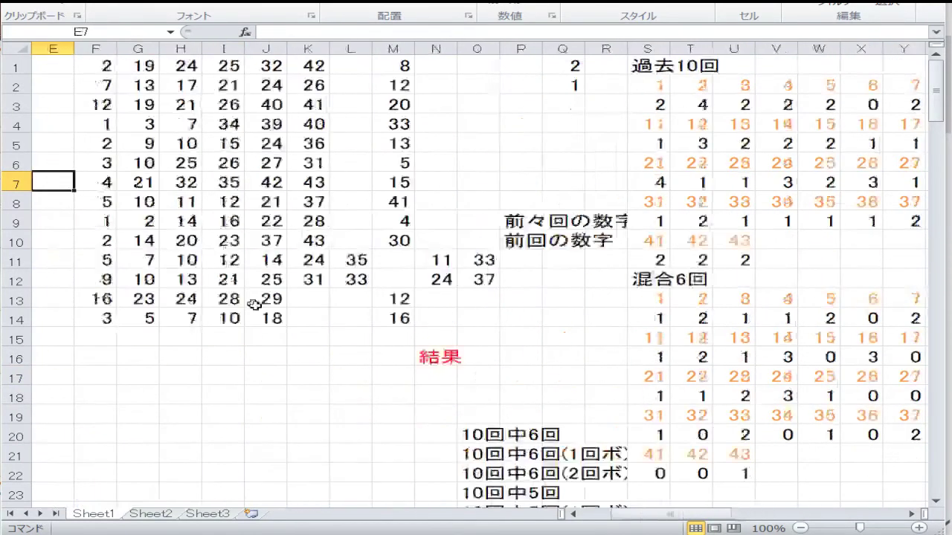
left_click(804, 184)
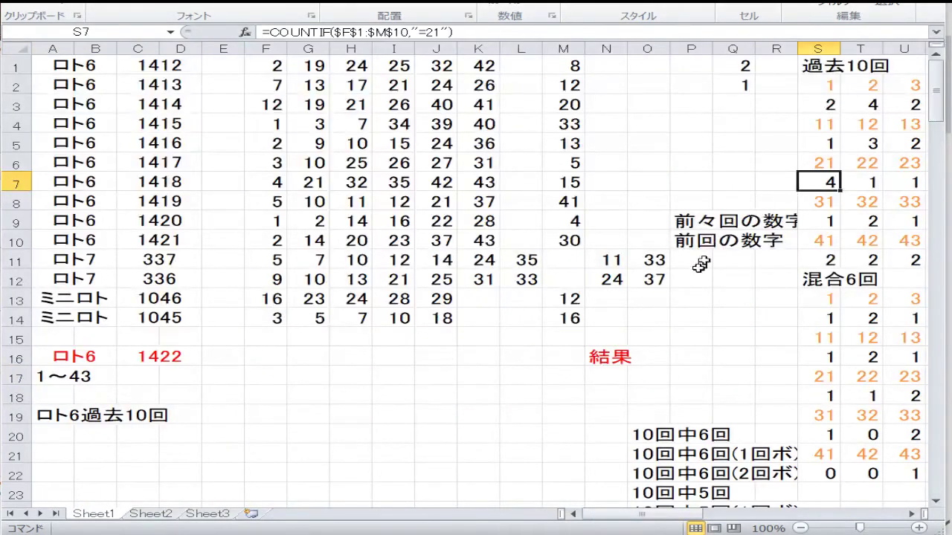
Step: Select the ロト6過去10回 frequency block A20:N34 to examine its numbers
key("Down")
key("Down")
key("Down")
key("Down")
key("Down")
key("Down")
key("Down")
key("Down")
key("Down")
key("Down")
key("Down")
key("Down")
key("Down")
key("Down")
key("Down")
key("Down")
key("Down")
key("Down")
key("Down")
key("Down")
key("Down")
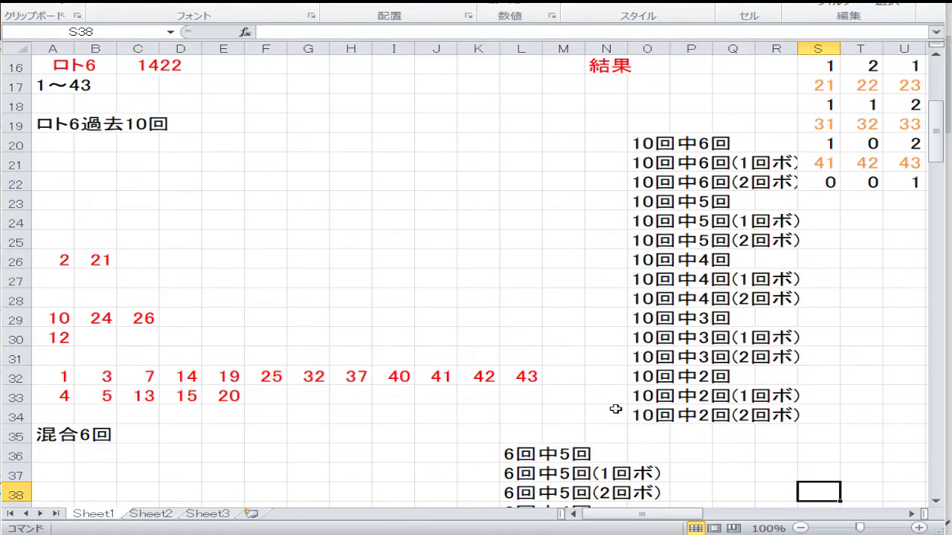
left_click_drag(615, 408, 86, 141)
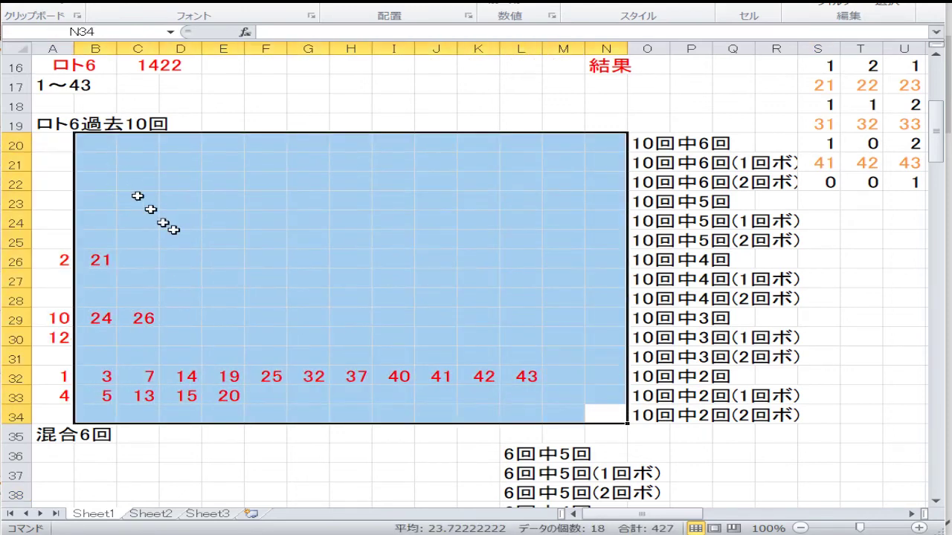
left_click(522, 394)
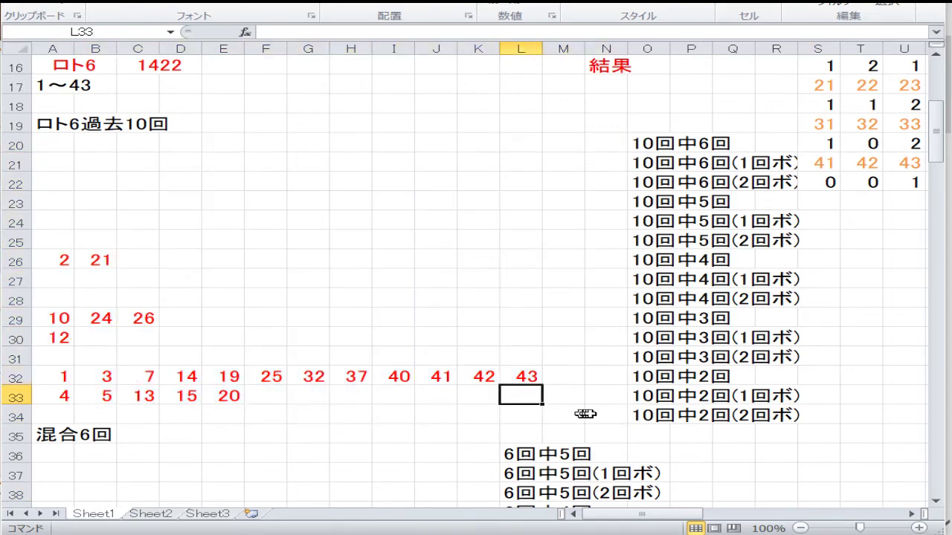
left_click_drag(591, 414, 67, 138)
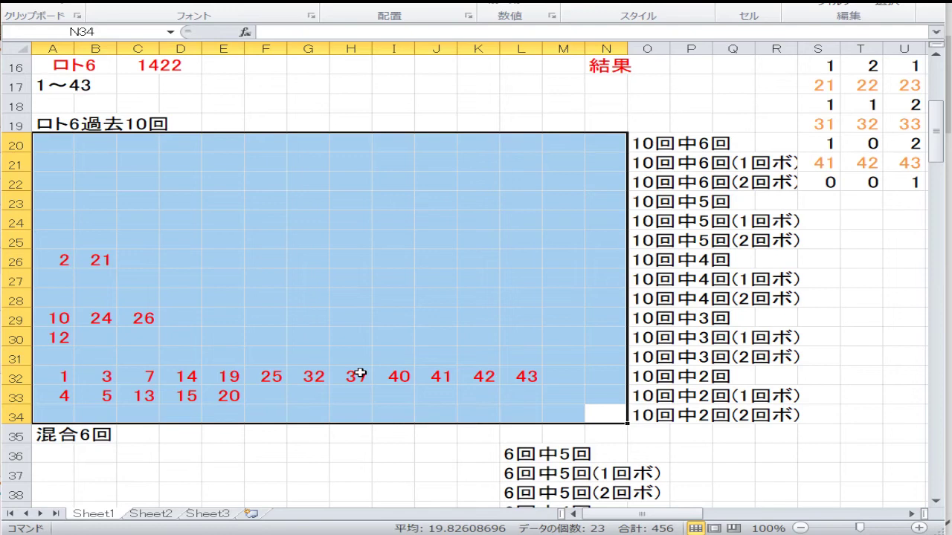
Step: Review the 混合6回 frequency list, the three extracted-number lists and the 連想展開 grid below them
scroll(360, 373, "down", 2)
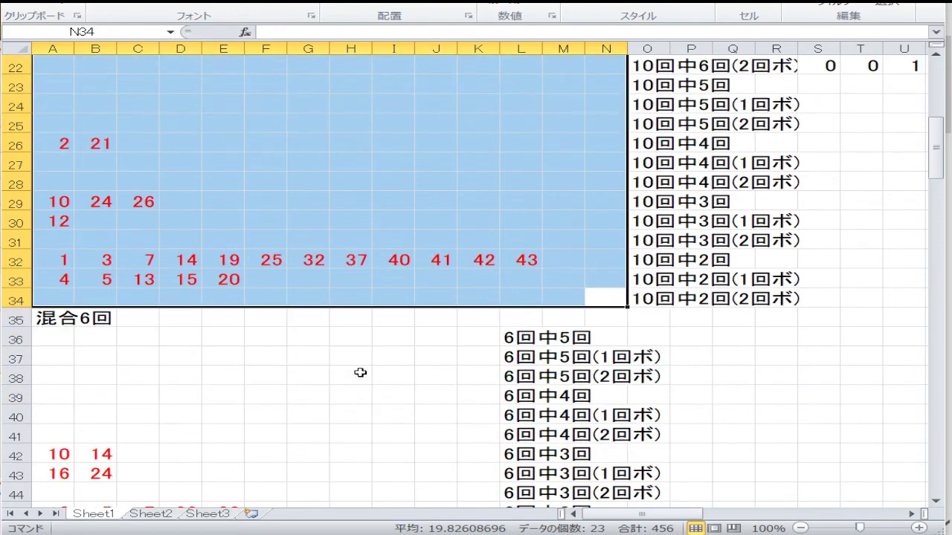
scroll(360, 374, "down", 5)
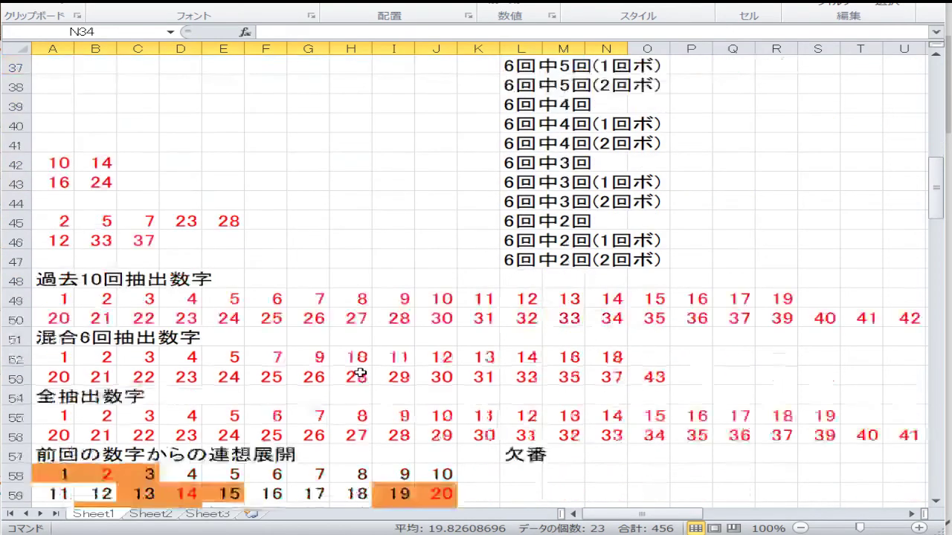
scroll(360, 373, "down", 1)
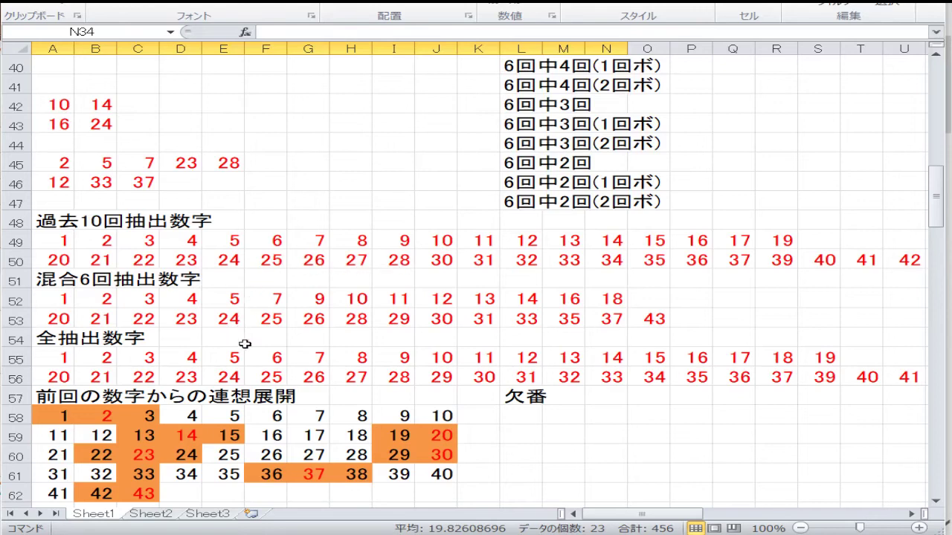
scroll(311, 362, "down", 2)
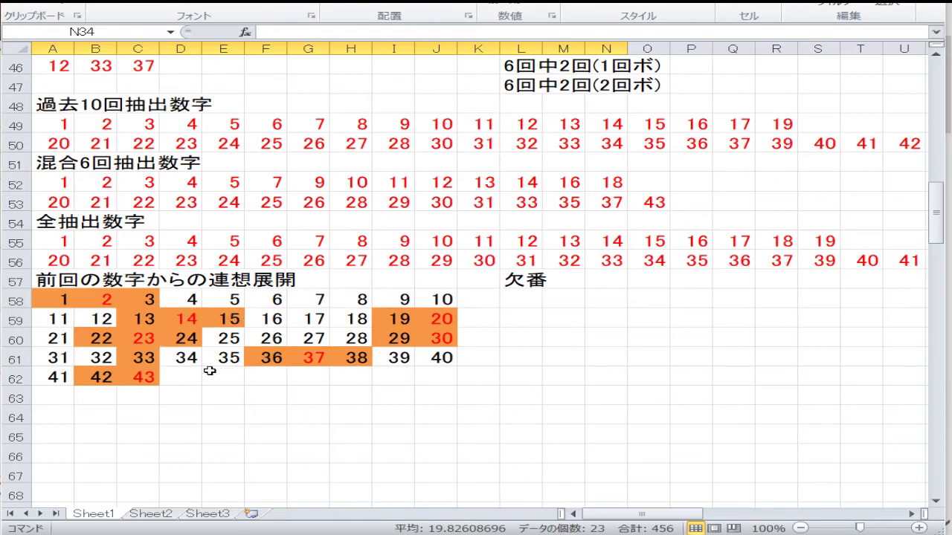
scroll(203, 373, "down", 8)
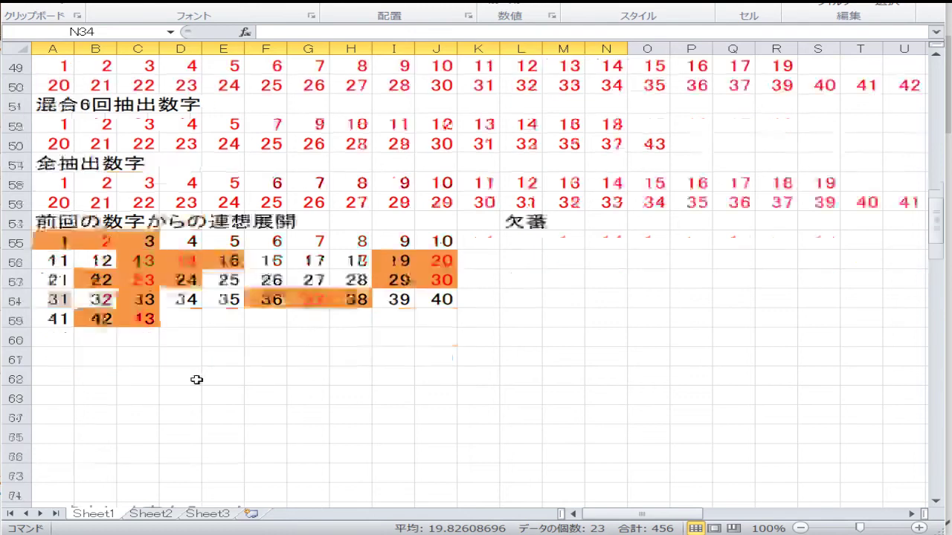
scroll(209, 380, "up", 6)
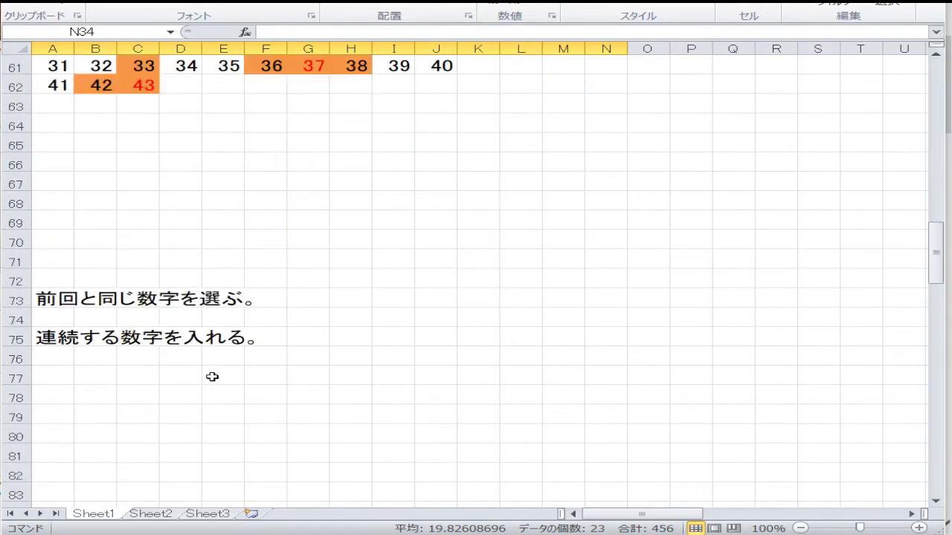
Step: Copy grid rows 58 to 62 over rows 152 to 156 in the lower 前回の数字からの連想展開 section
left_click_drag(7, 182, 9, 261)
right_click(156, 241)
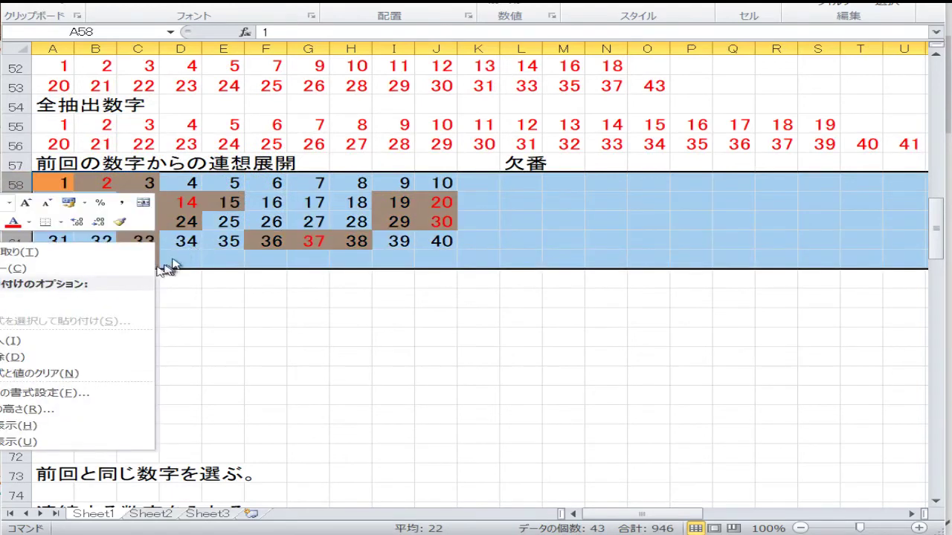
left_click(141, 273)
scroll(163, 281, "down", 5)
scroll(163, 281, "down", 19)
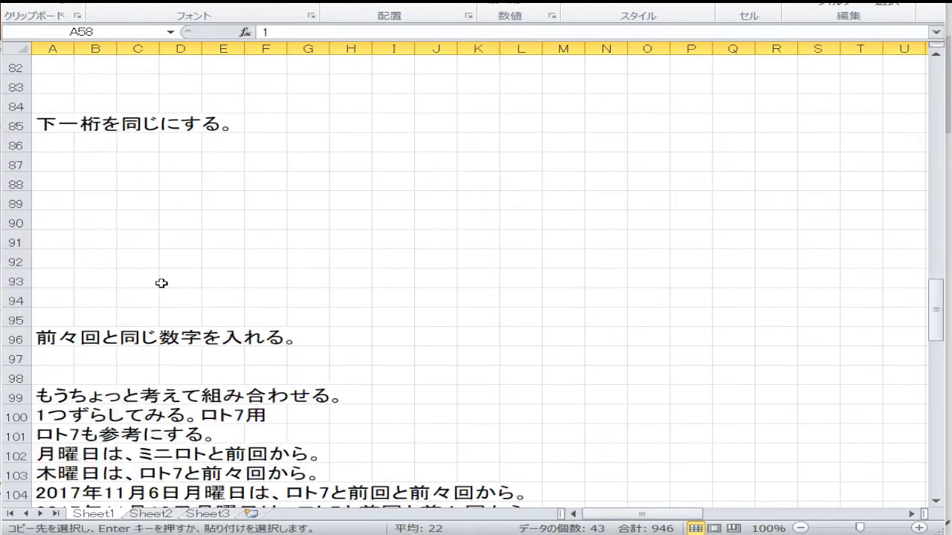
scroll(156, 279, "down", 6)
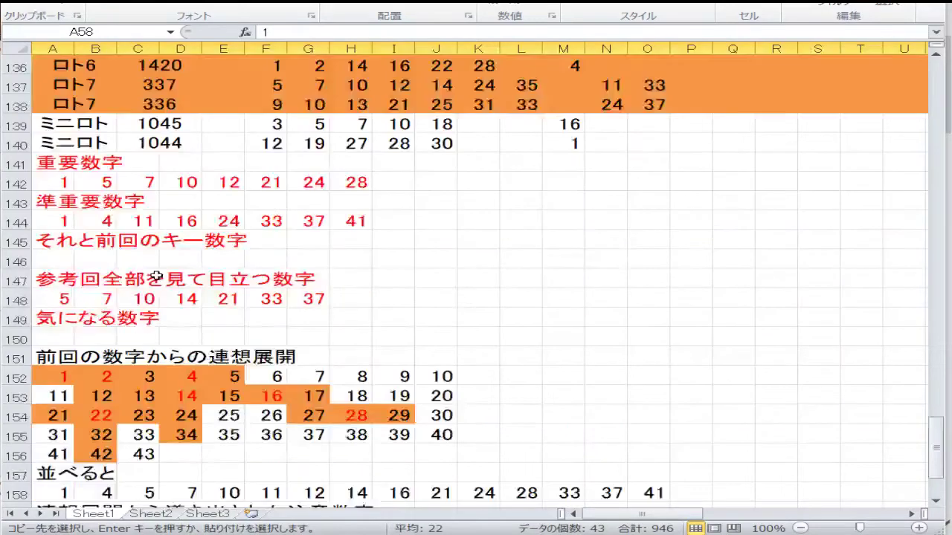
left_click(18, 260)
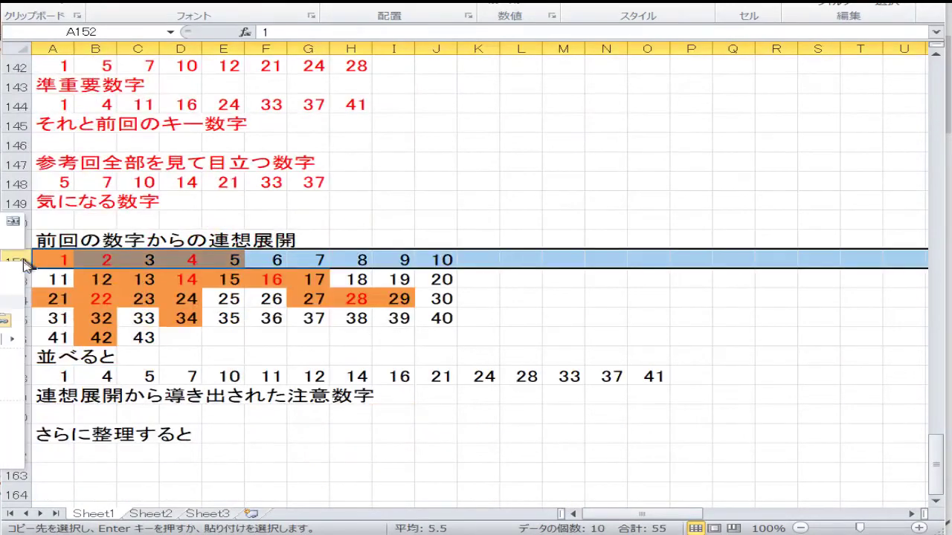
key("ctrl+v")
left_click(199, 302)
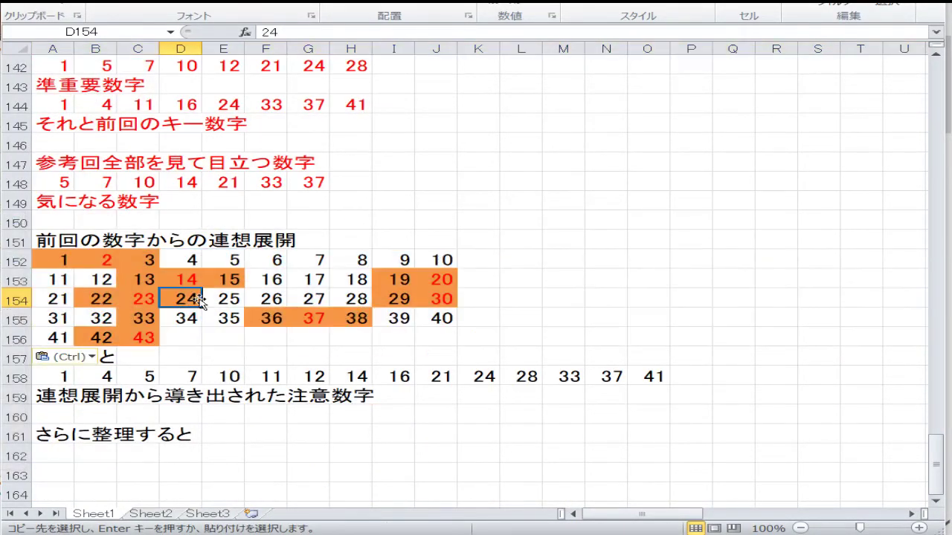
Step: Copy the 全抽出数字 rows 55 and 56 over rows 121 and 122 in the 参考回抽出数字 section
scroll(200, 304, "up", 6)
scroll(199, 303, "up", 19)
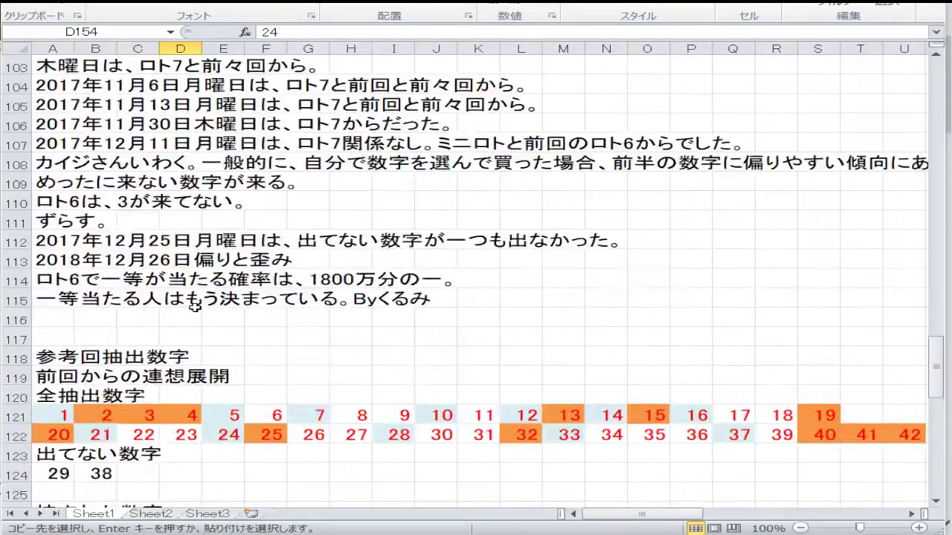
scroll(194, 309, "up", 8)
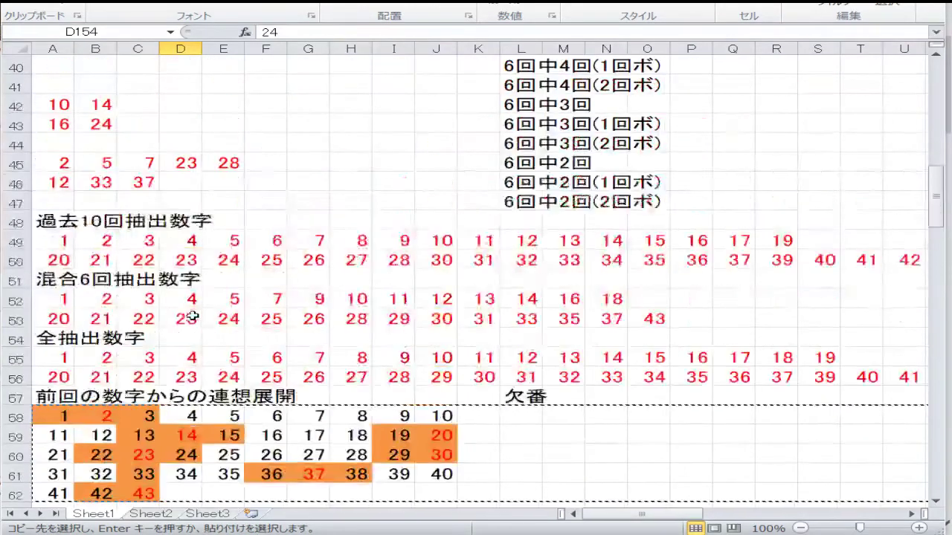
left_click_drag(24, 302, 24, 319)
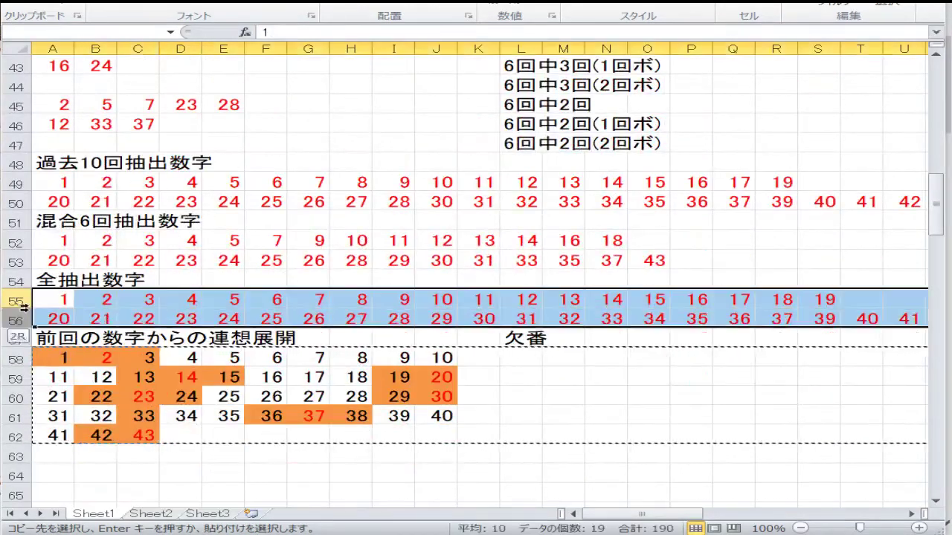
right_click(99, 318)
left_click(72, 339)
scroll(138, 342, "down", 20)
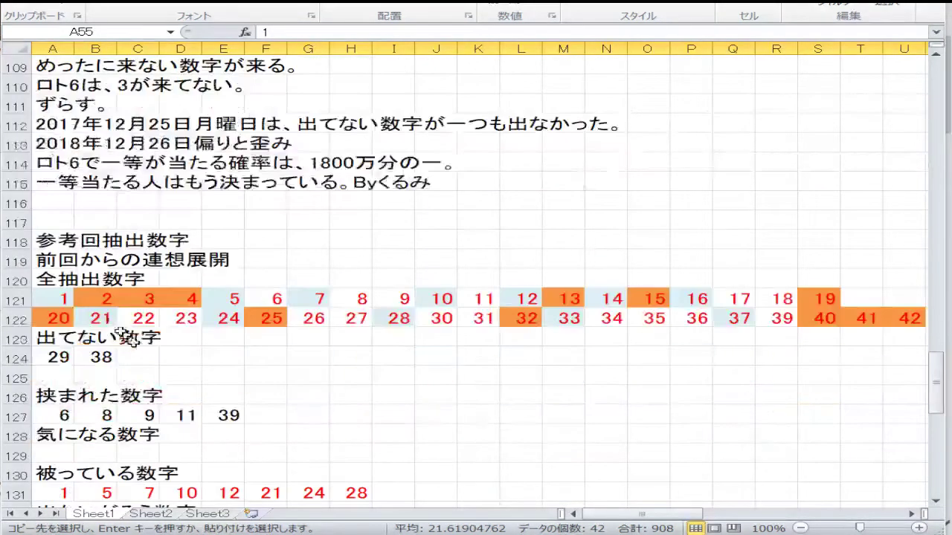
left_click(16, 299)
key("ctrl+v")
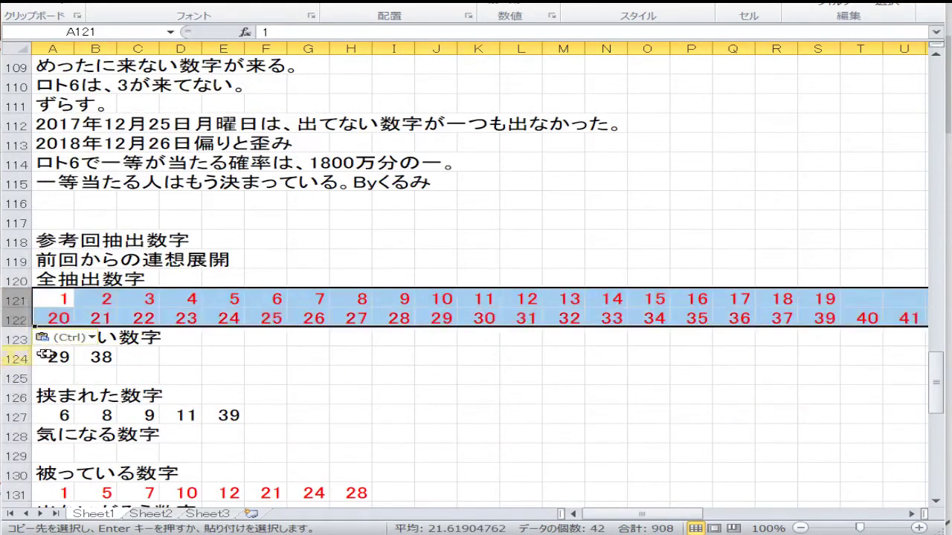
Step: Replace the first 出てない数字 entry in A124 with 38
left_click(181, 357)
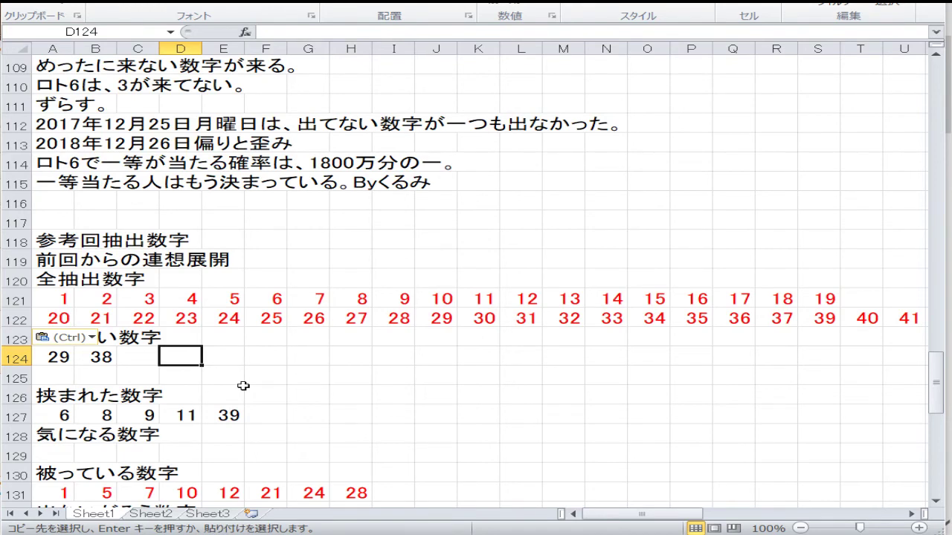
key("Left")
key("Left")
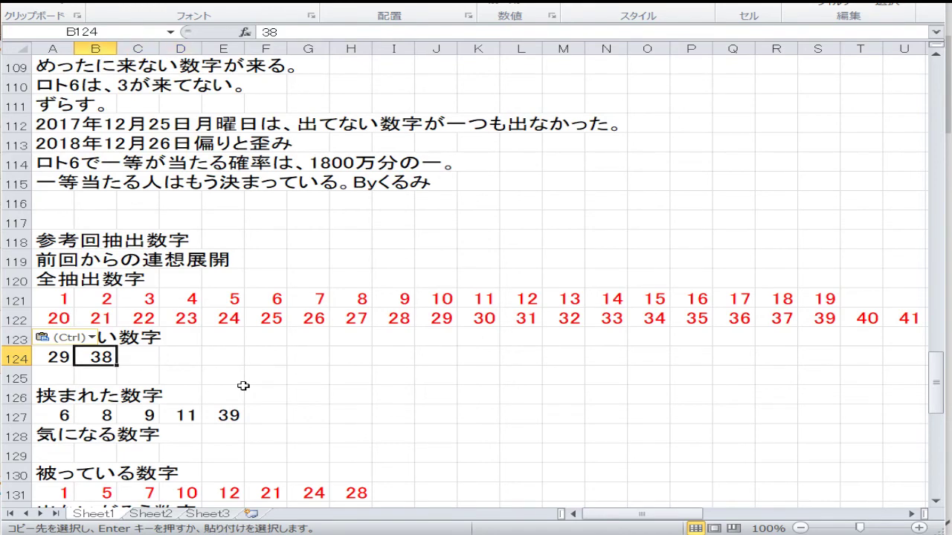
key("Right")
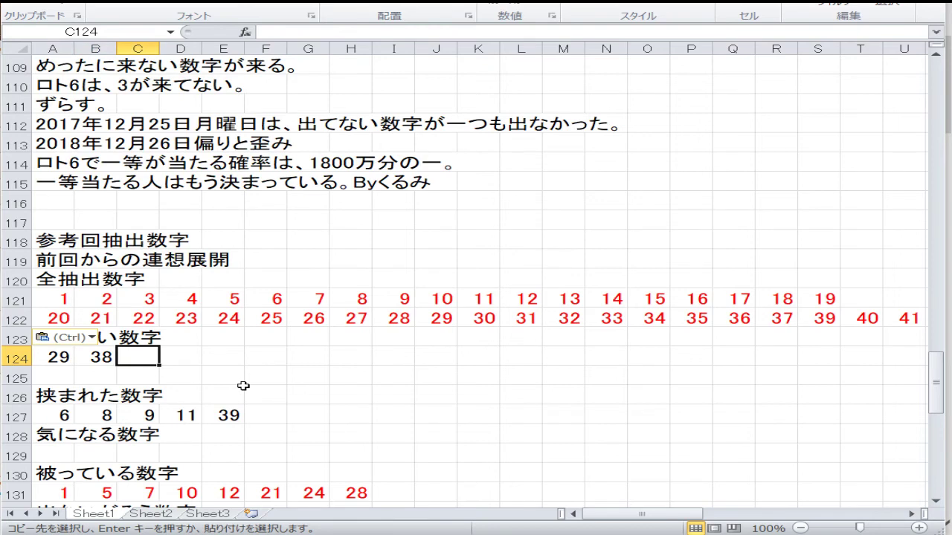
key("Left")
key("Left")
type("38")
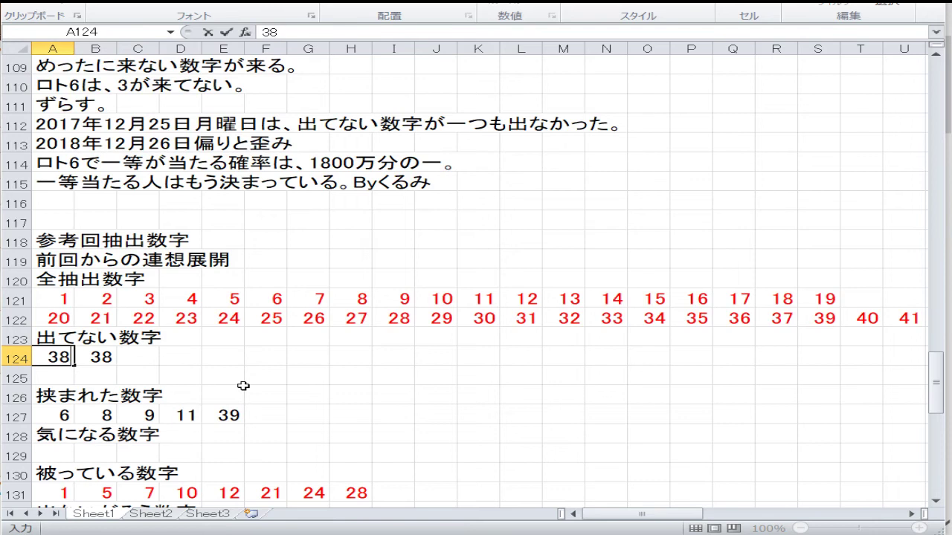
Step: Check the 全抽出数字 rows 121 and 122 across to column W, and return to A124
key("Right")
key("Right")
key("Right")
key("Right")
key("Right")
key("Right")
key("Right")
key("Right")
key("Right")
key("Right")
key("Right")
key("Right")
key("Right")
key("Right")
key("Right")
key("Right")
key("Right")
key("Right")
key("Right")
key("Right")
key("Right")
key("Right")
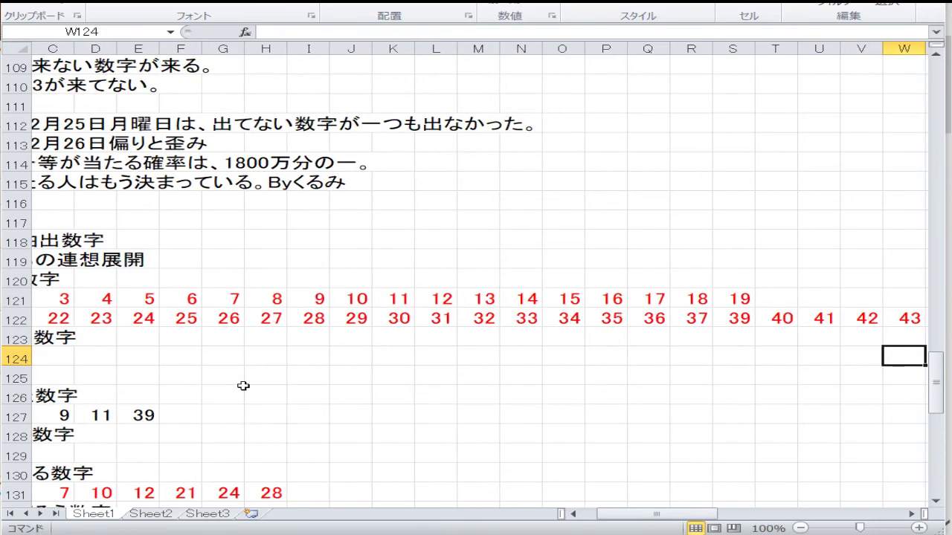
key("Left")
key("Left")
key("Left")
key("Left")
key("Left")
key("Left")
key("Left")
key("Left")
key("Left")
key("Left")
key("Left")
key("Left")
key("Left")
key("Left")
key("Left")
key("Left")
key("Left")
key("Left")
key("Left")
key("Left")
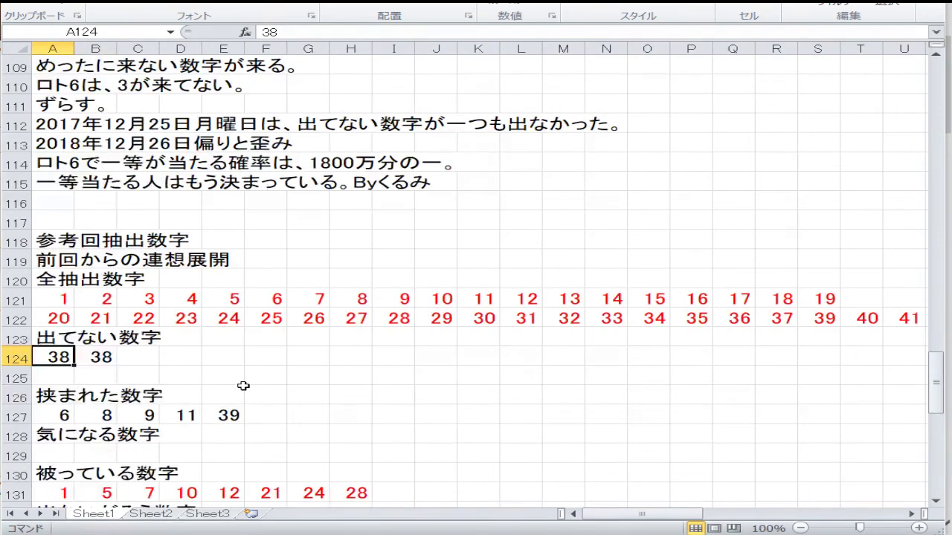
Step: Clear the duplicate 38 from B124 and go to the first 挟まれた数字 entry in A127
key("Right")
key("Delete")
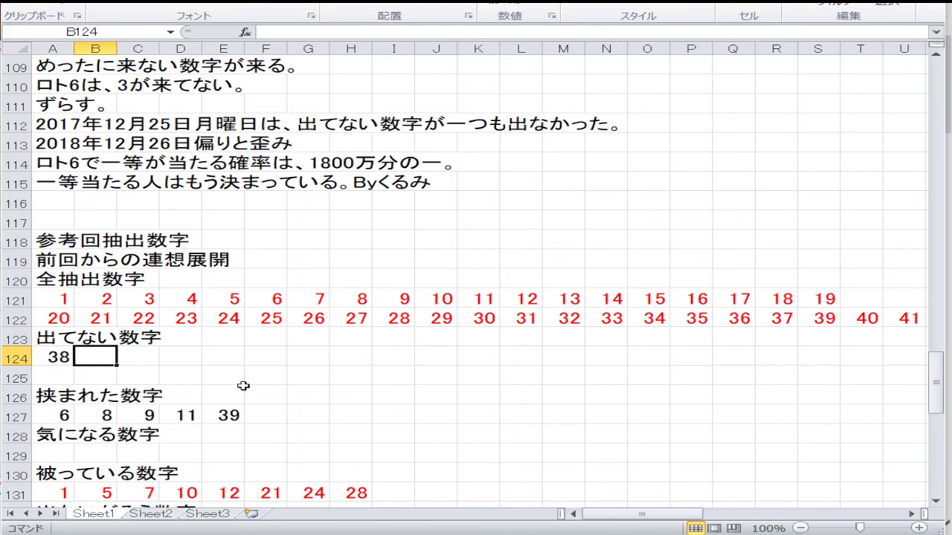
key("Down")
key("Down")
key("Down")
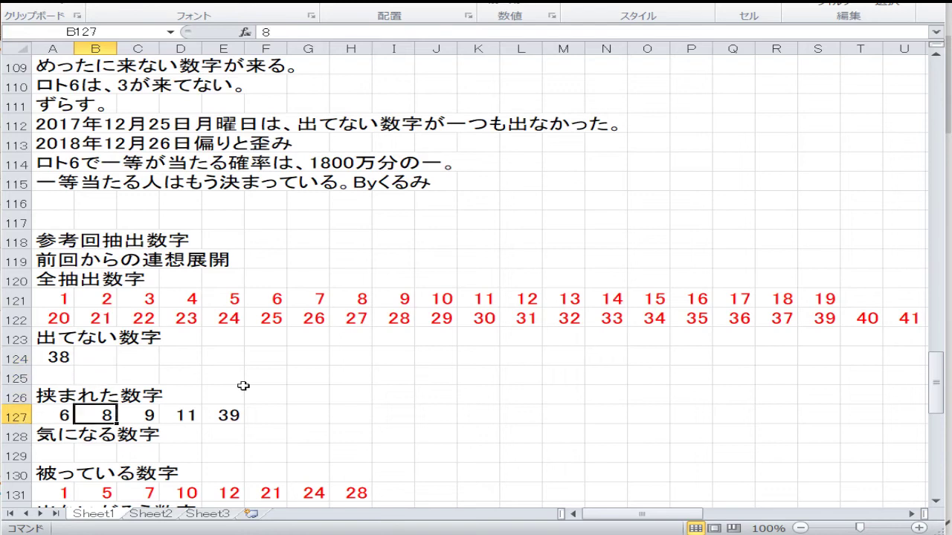
key("Left")
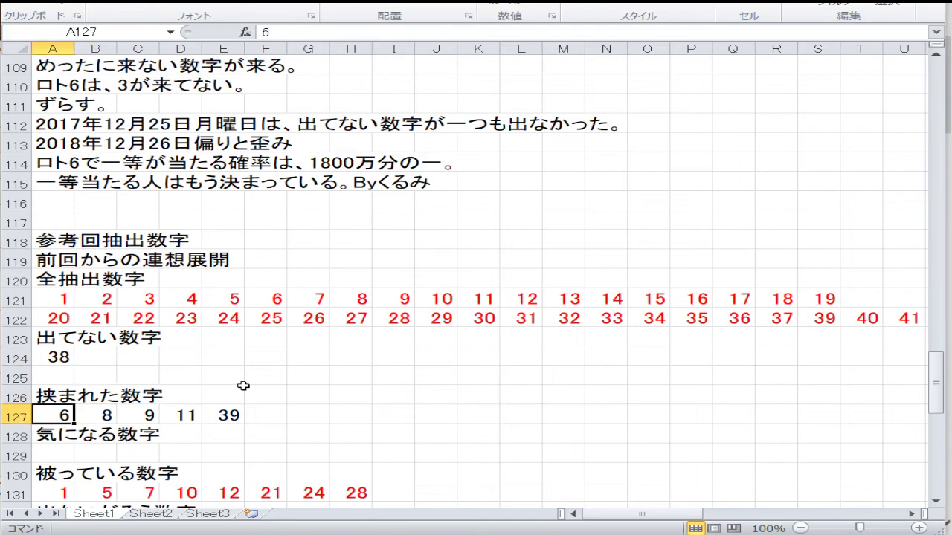
left_click(230, 344)
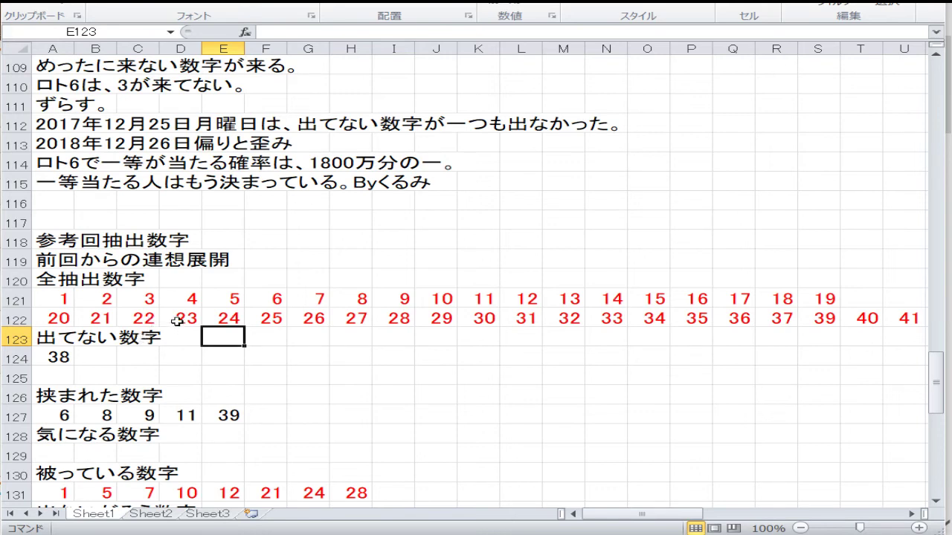
left_click(179, 326)
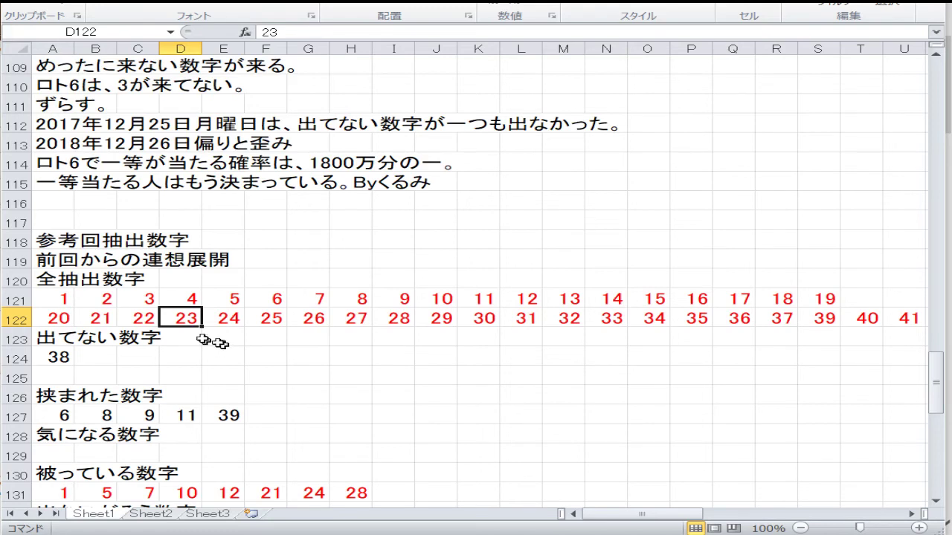
left_click(104, 301)
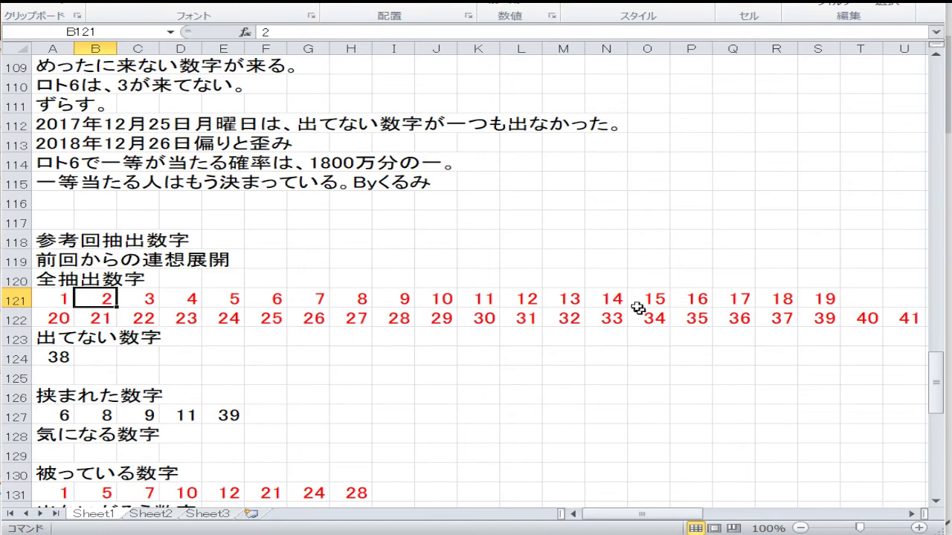
left_click(608, 300, "ctrl")
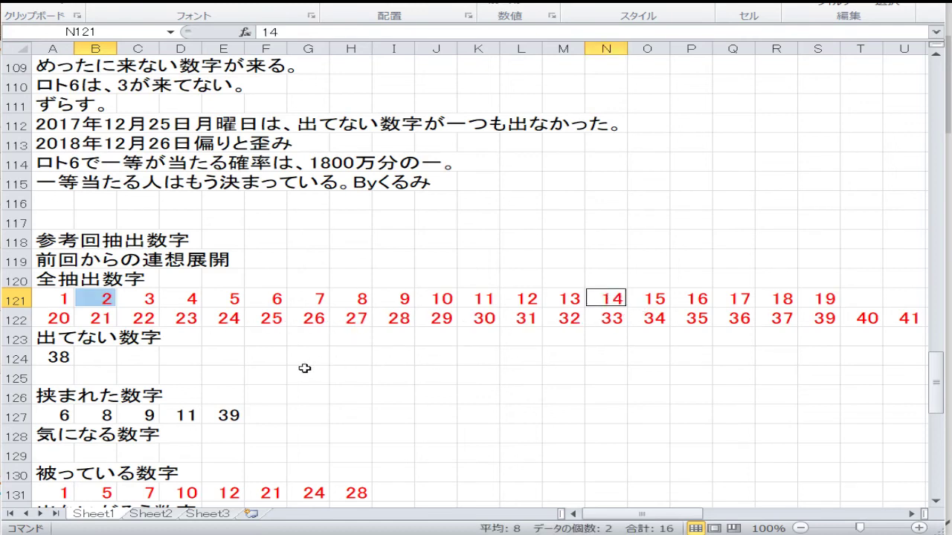
left_click(56, 321, "ctrl")
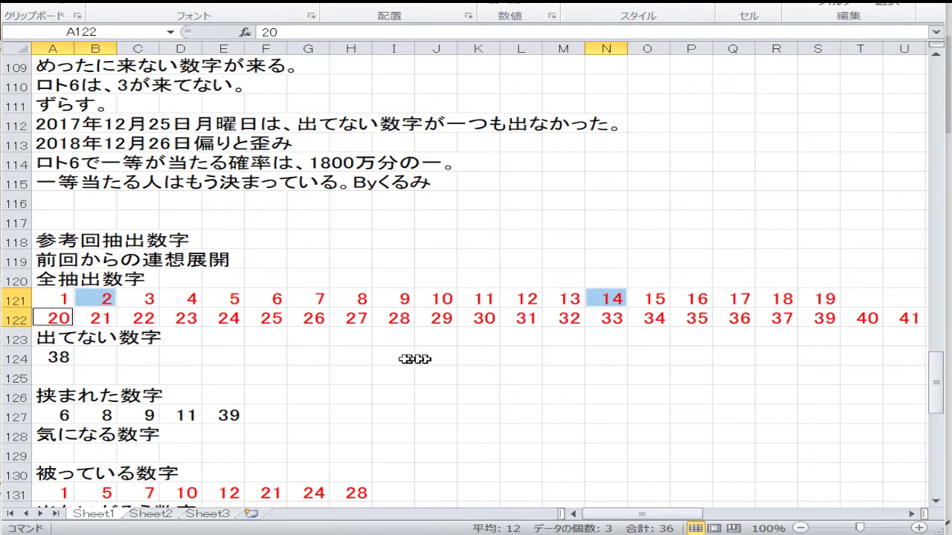
left_click(189, 320, "ctrl")
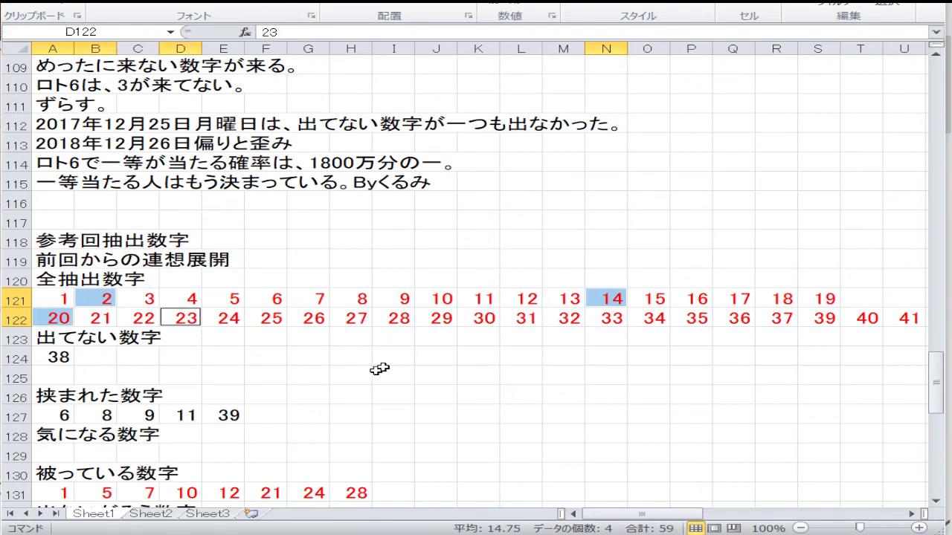
left_click(761, 320, "ctrl")
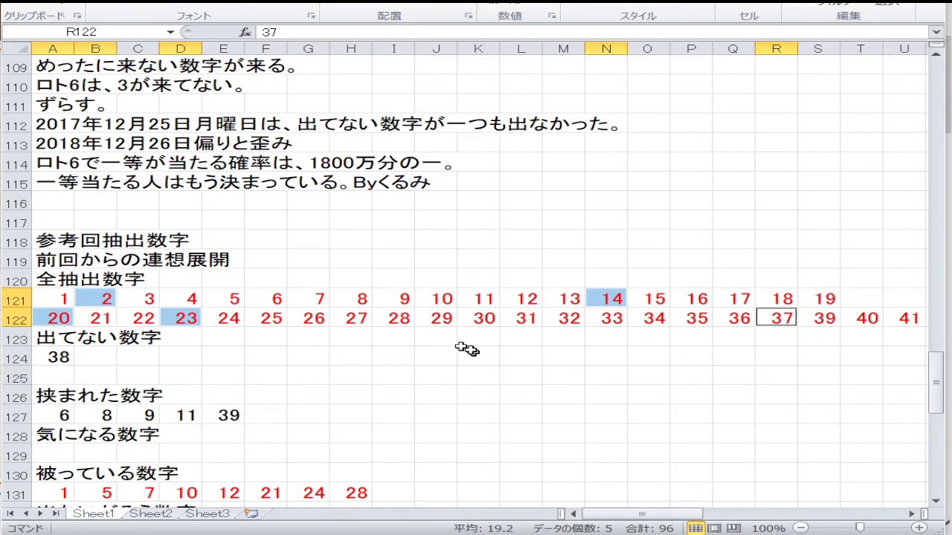
left_click(476, 318, "ctrl")
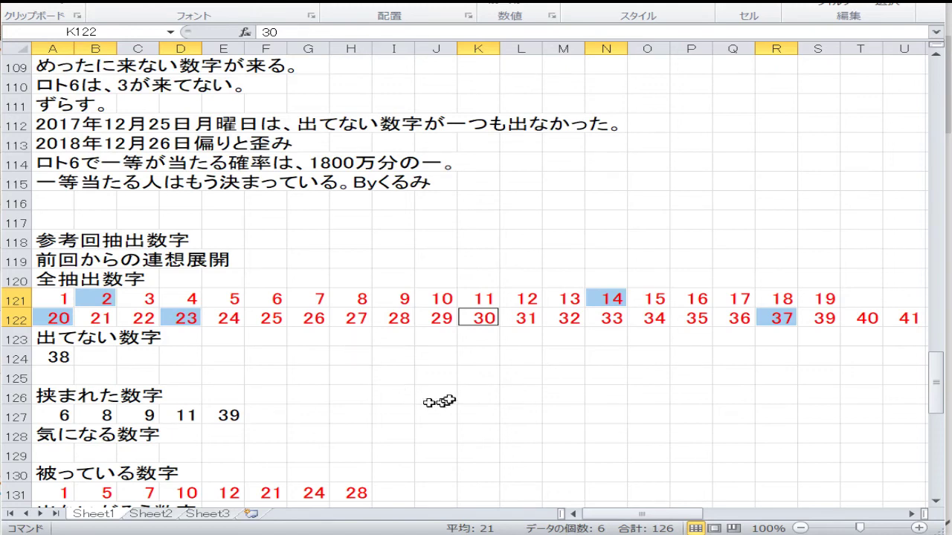
left_click(460, 356)
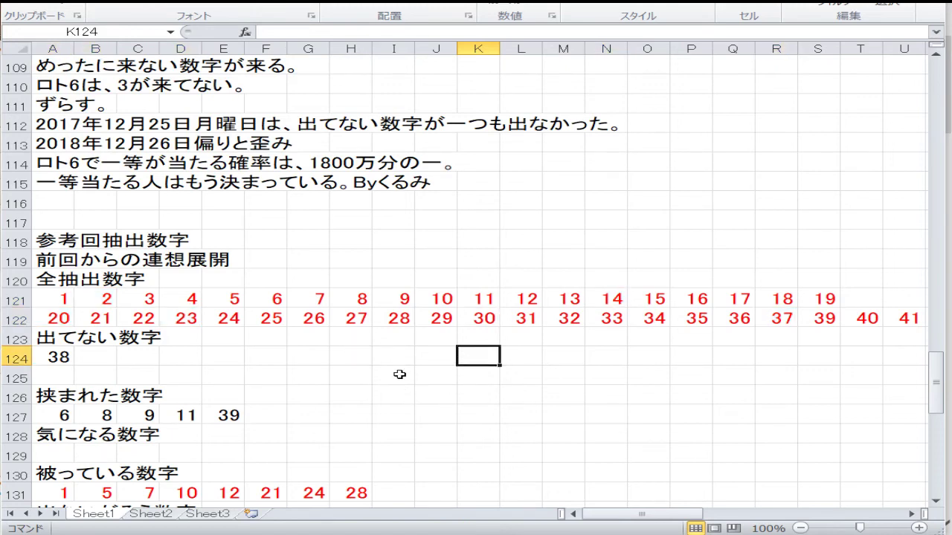
Step: Fill 1–5, 7, 10, 12–15, 19–21, 24–26, 32, 37, 40 and 41 in 全抽出数字 rows 121 and 122 with orange
left_click(101, 302)
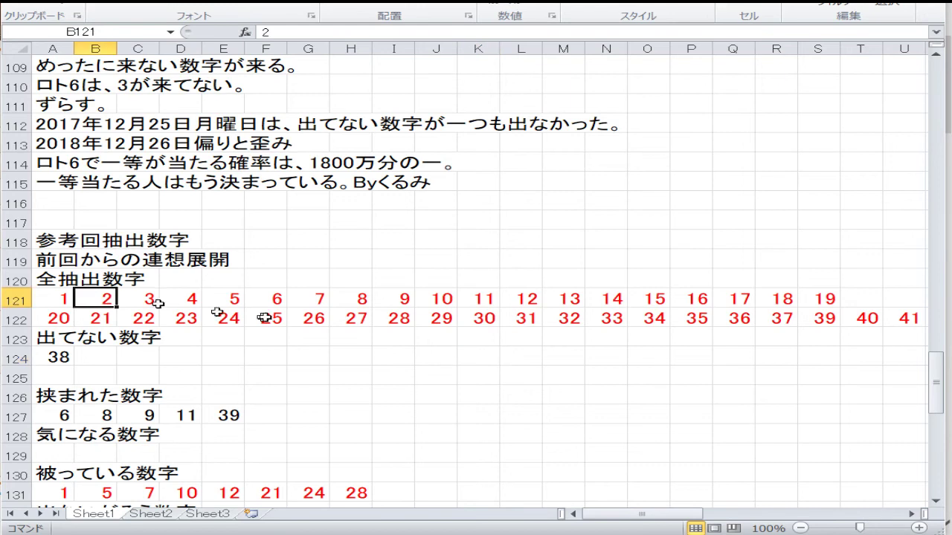
left_click(106, 318, "ctrl")
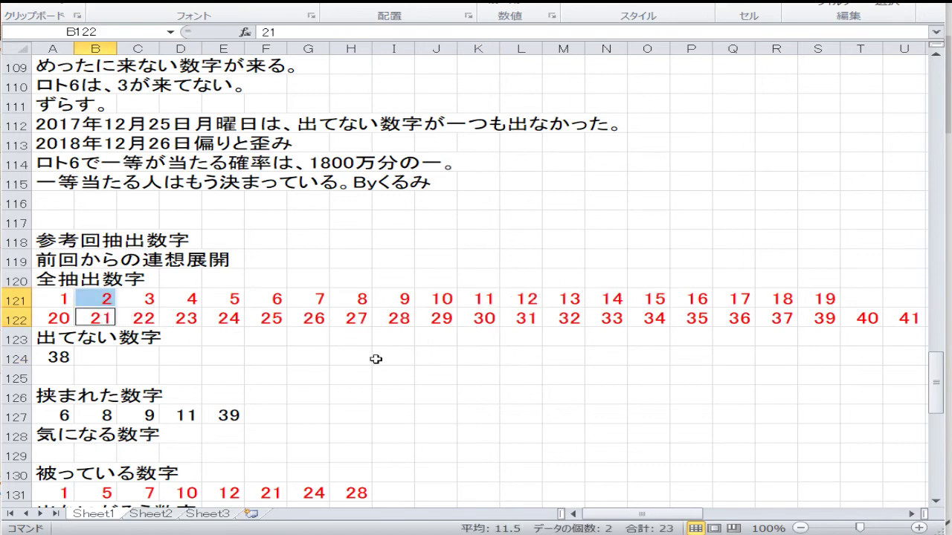
left_click(444, 301, "ctrl")
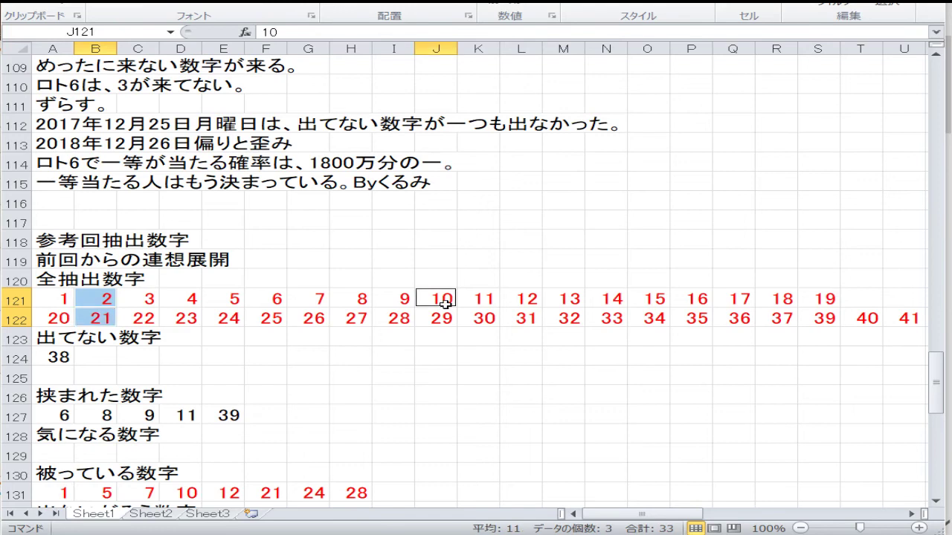
left_click(519, 302, "ctrl")
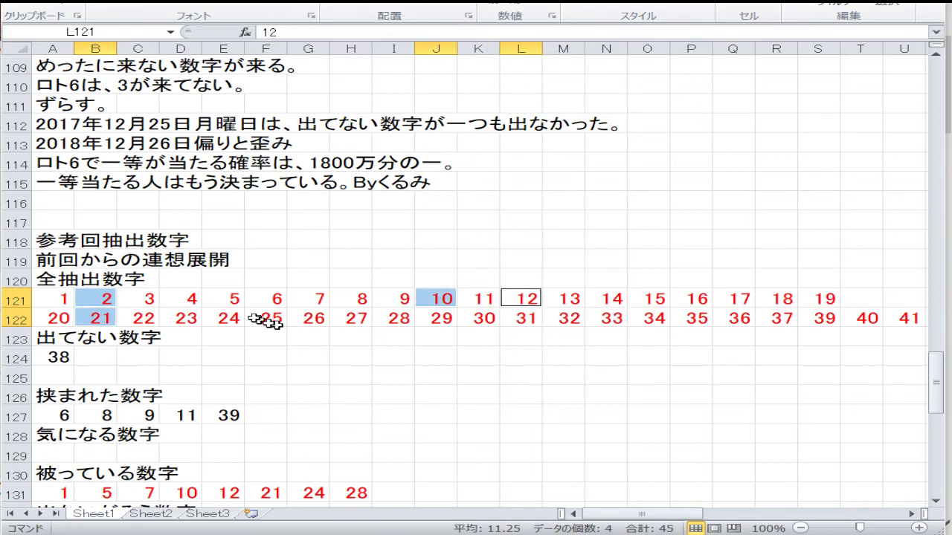
left_click(229, 317, "ctrl")
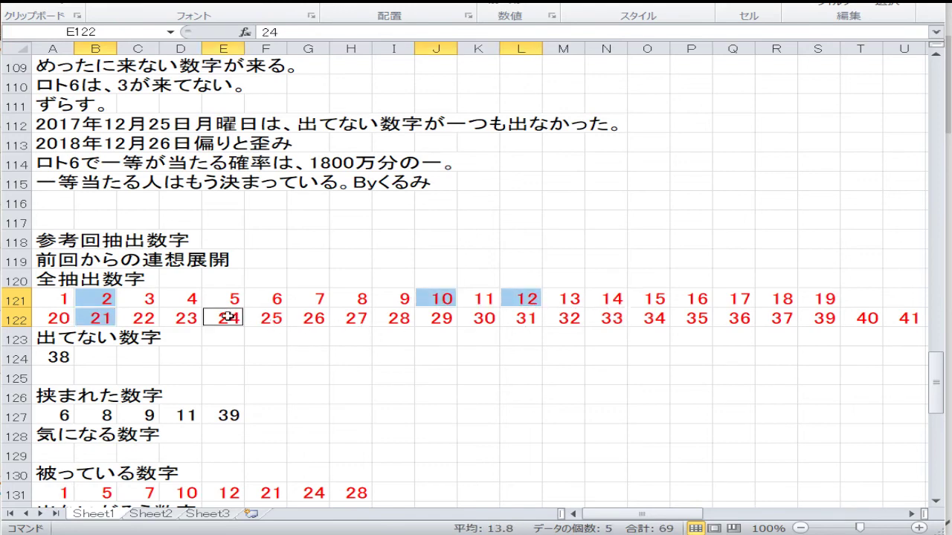
left_click(314, 318, "ctrl")
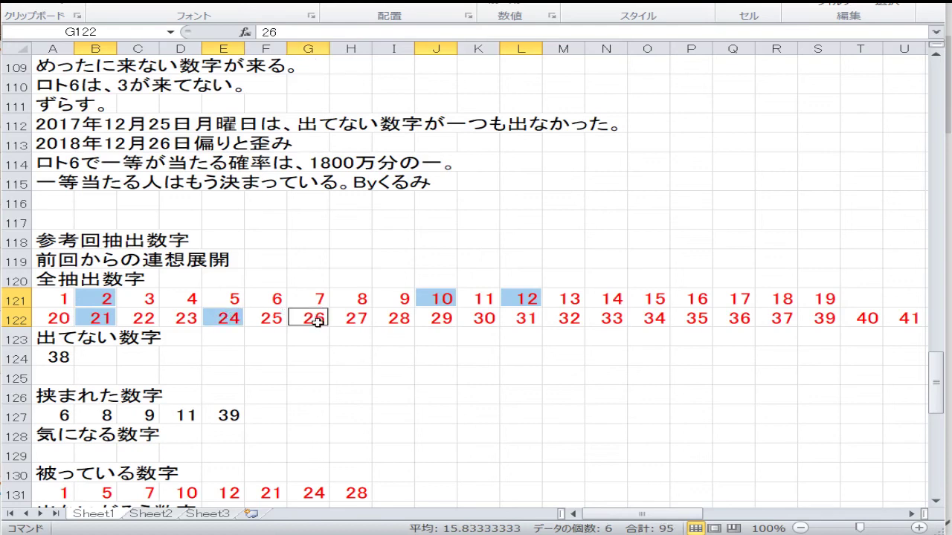
left_click(63, 300, "ctrl")
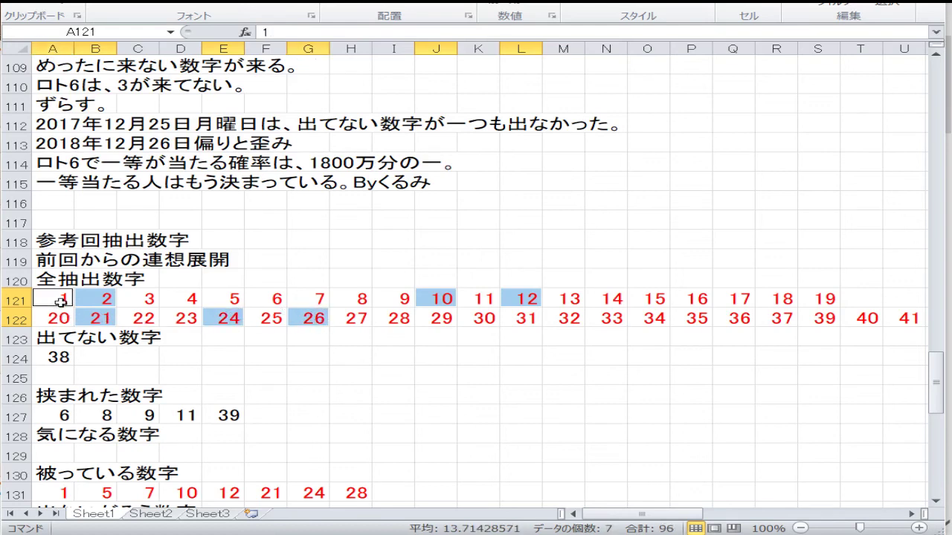
left_click(147, 301, "ctrl")
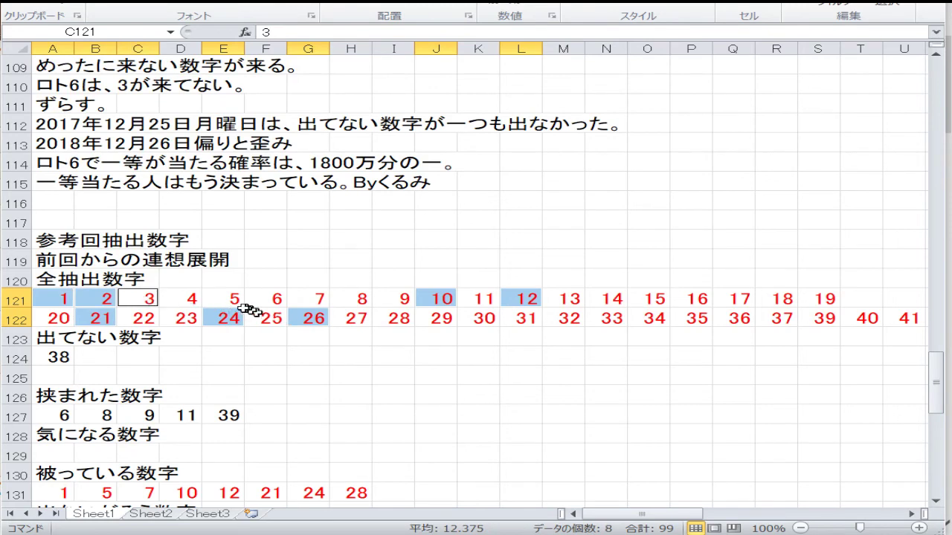
left_click(195, 301, "ctrl")
left_click(227, 300, "ctrl")
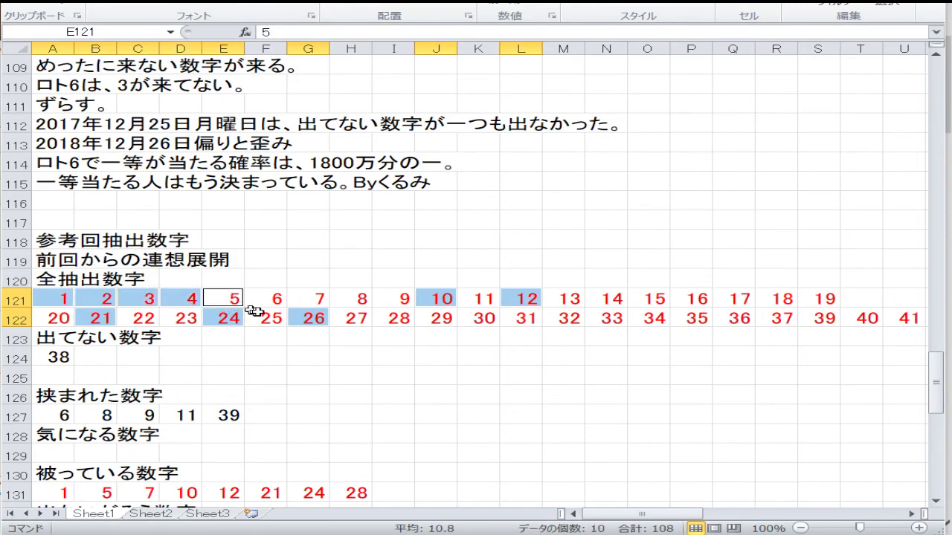
left_click(316, 300, "ctrl")
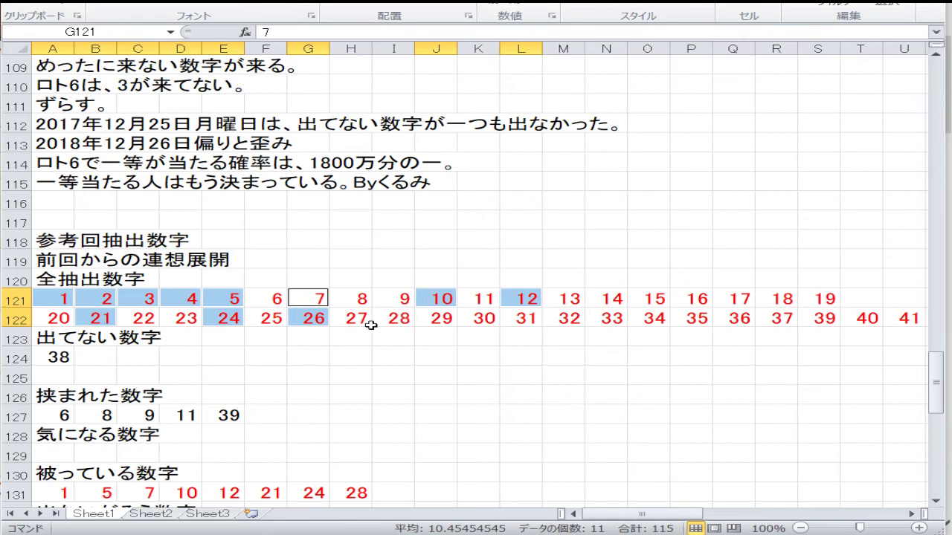
left_click(565, 298, "ctrl")
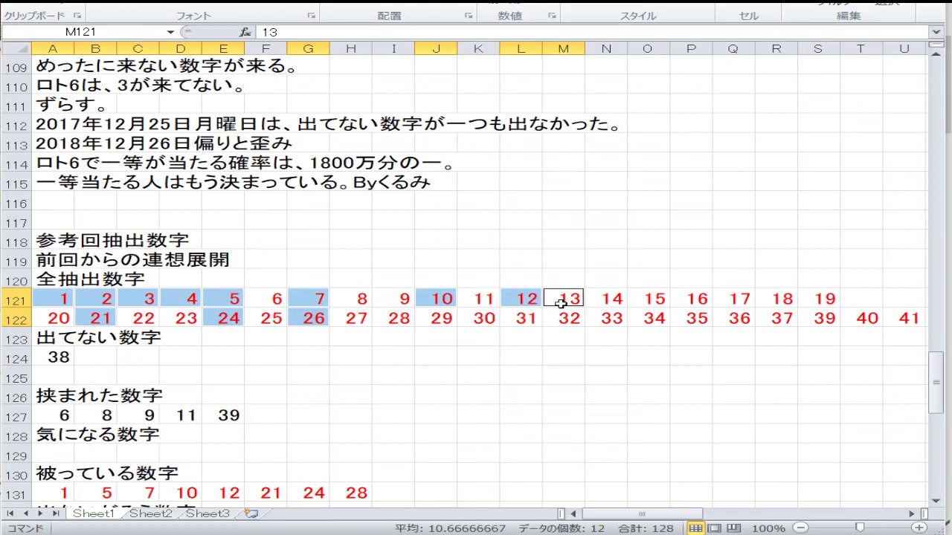
left_click(610, 299, "ctrl")
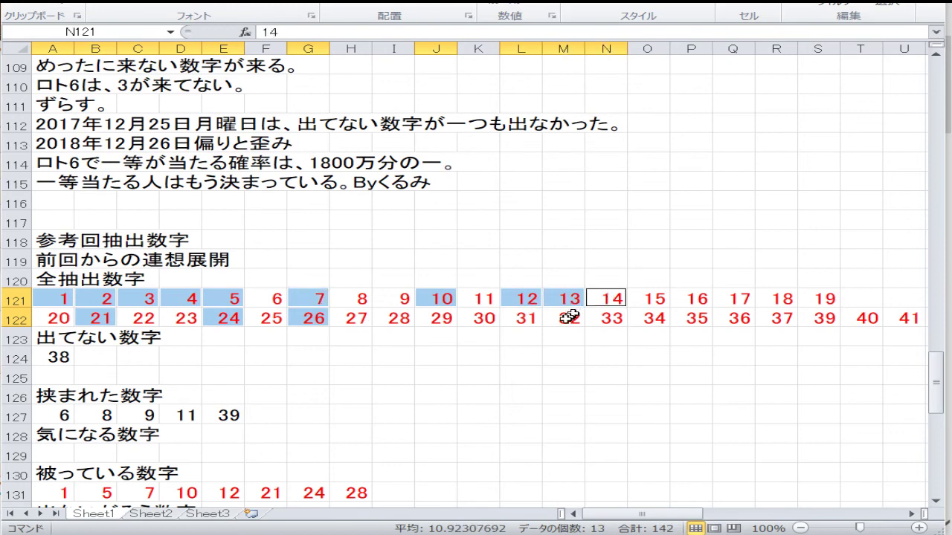
left_click(651, 300, "ctrl")
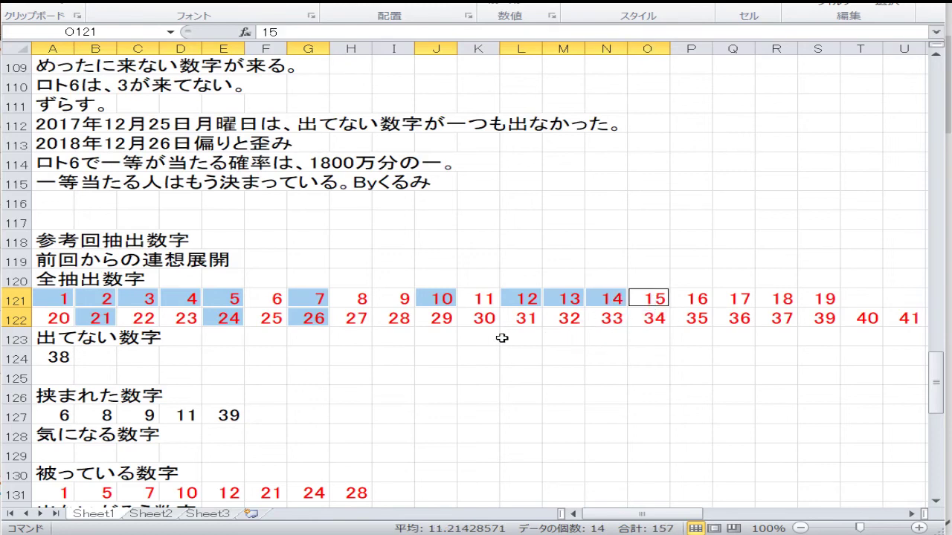
left_click(818, 298, "ctrl")
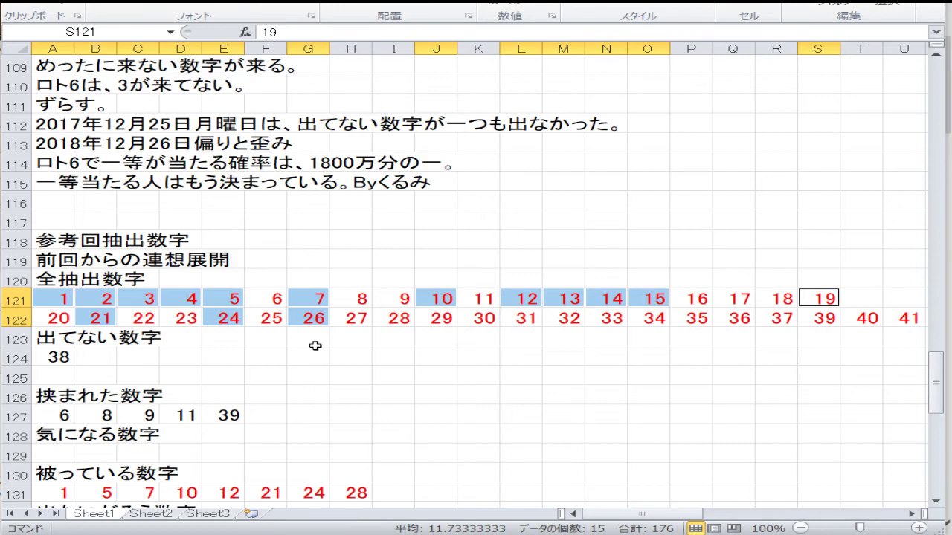
left_click(65, 318, "ctrl")
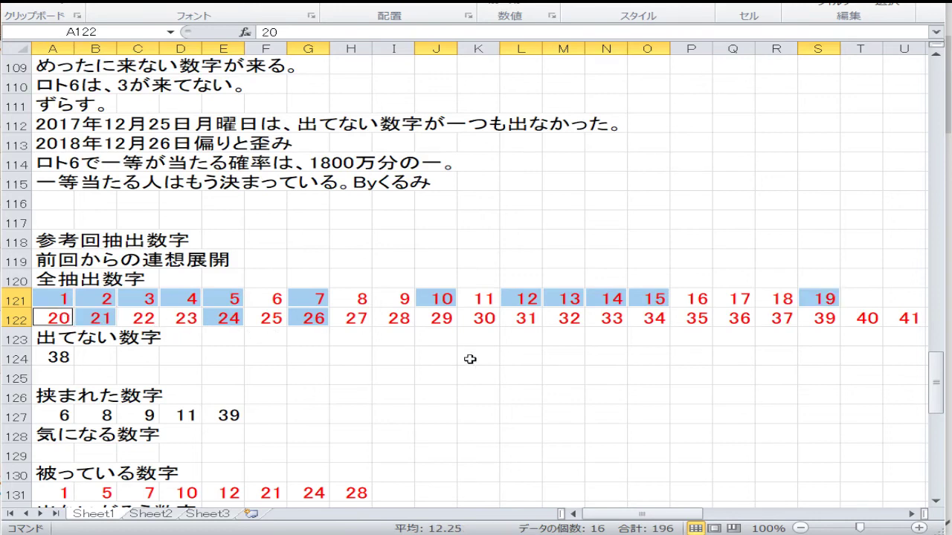
left_click(277, 317, "ctrl")
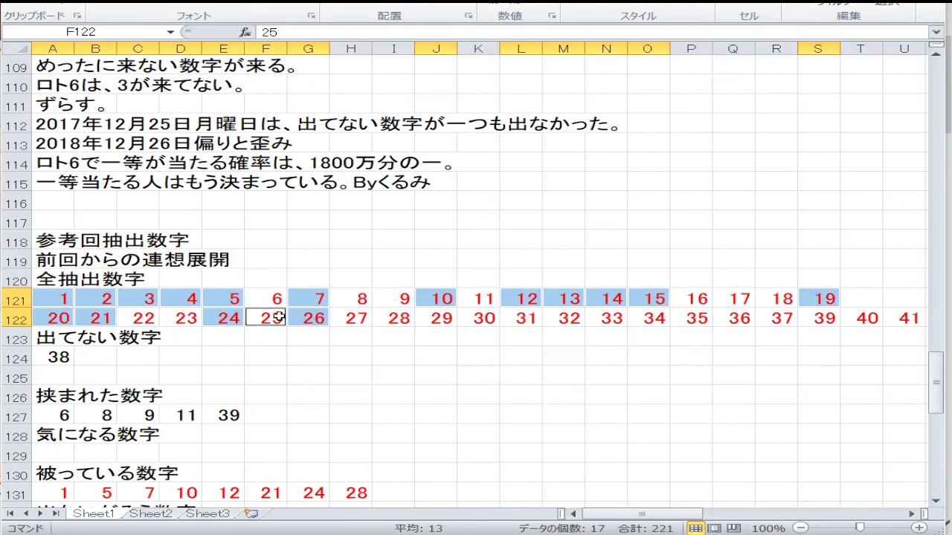
key("F4")
left_click(570, 330)
left_click(569, 320)
key("F4")
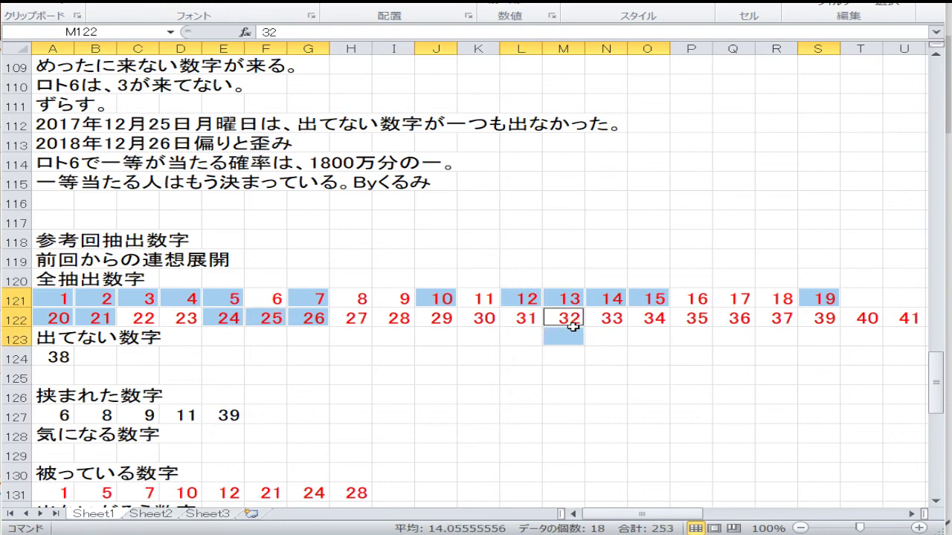
key("Return")
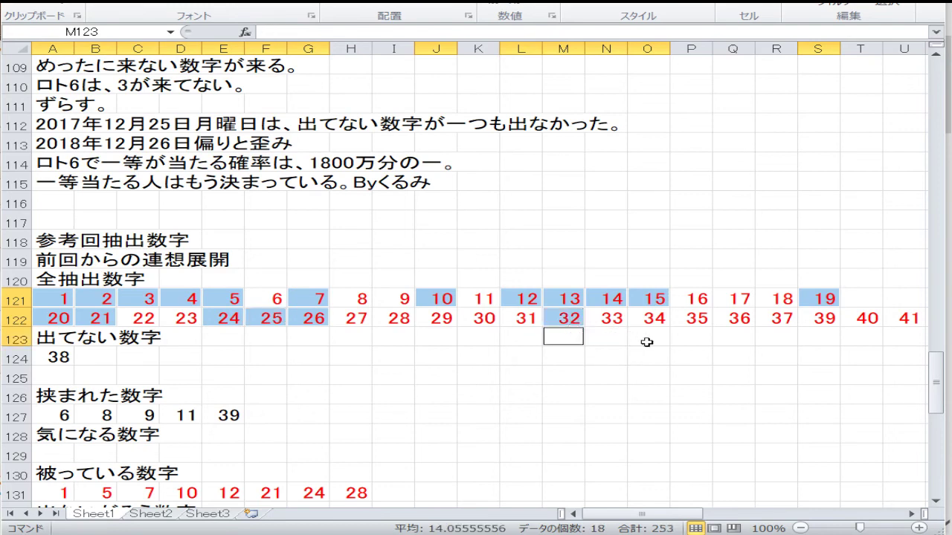
left_click(774, 317, "ctrl")
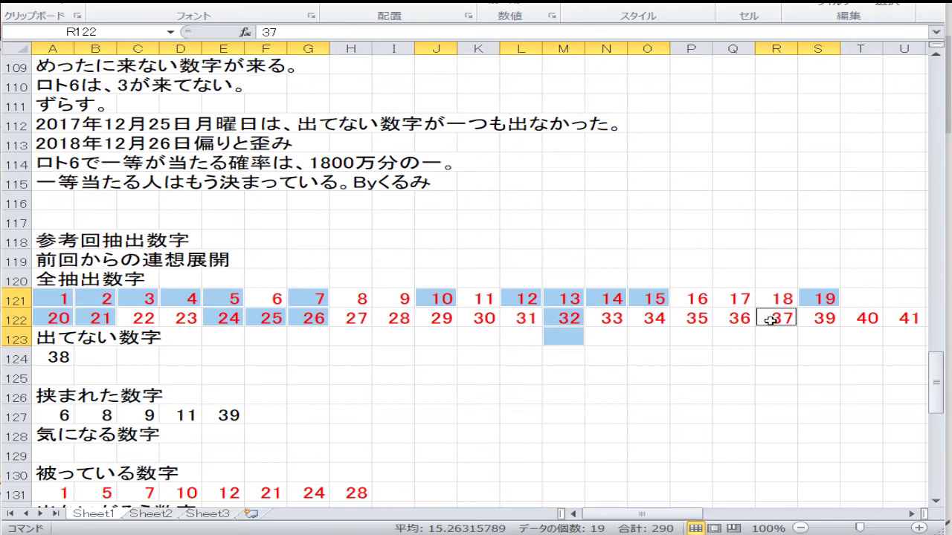
left_click(862, 319, "ctrl")
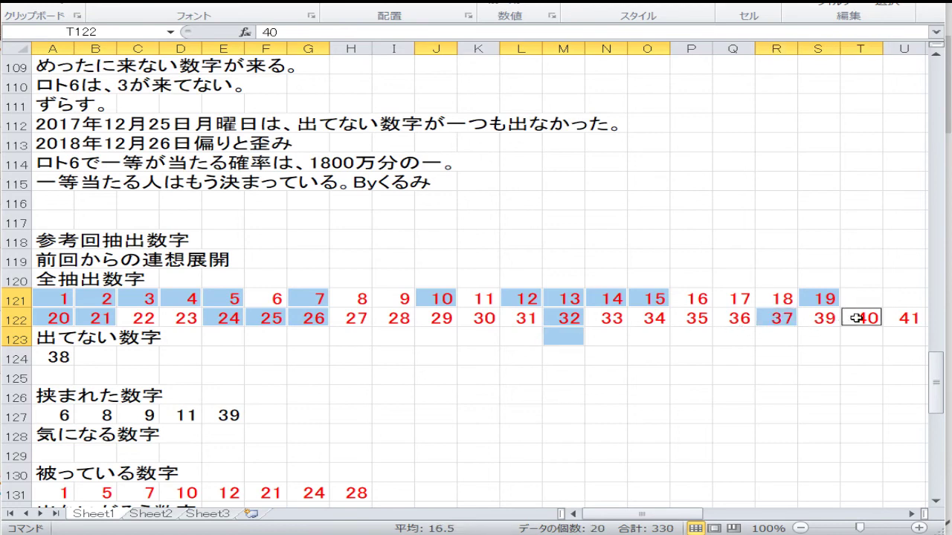
left_click(901, 321, "ctrl")
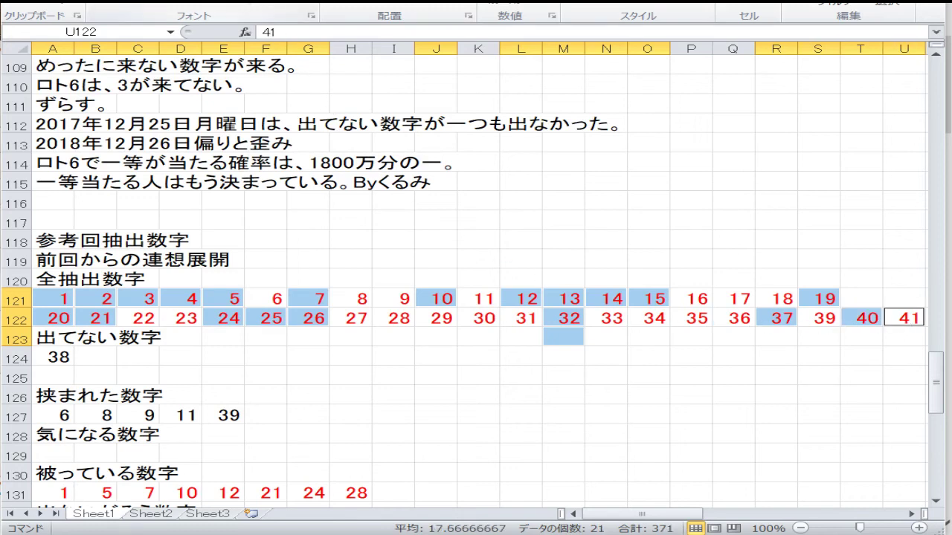
left_click(226, 4)
Step: Remove the fill colour from the empty cell M123 below the number 32
left_click(563, 334)
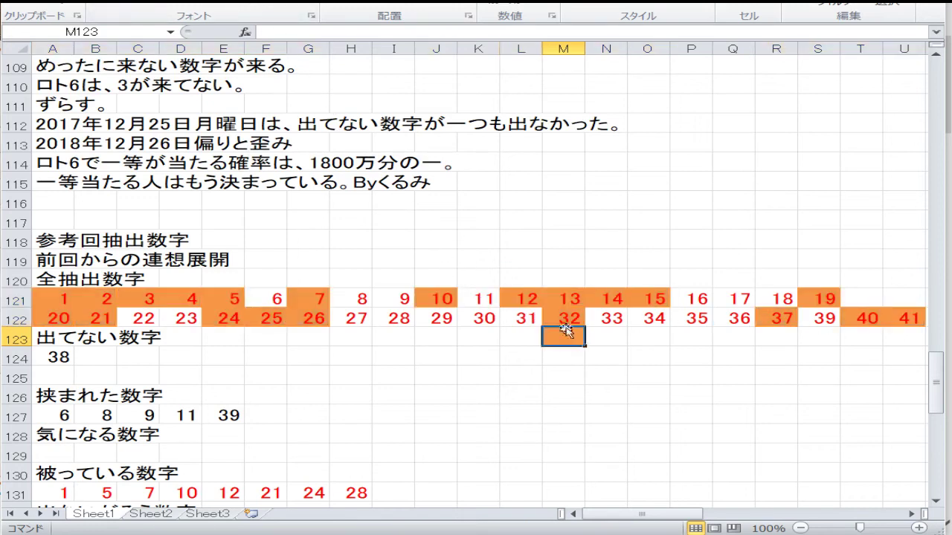
left_click(244, 3)
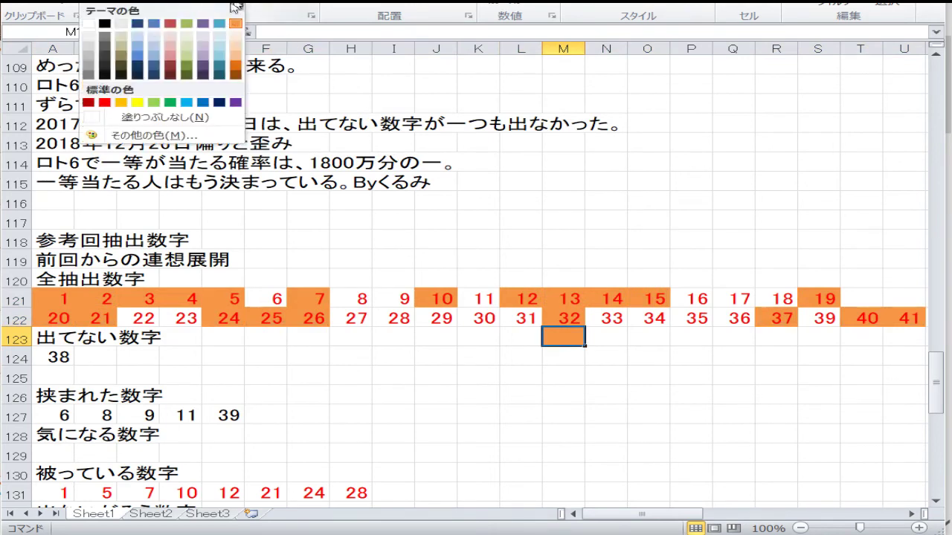
left_click(134, 113)
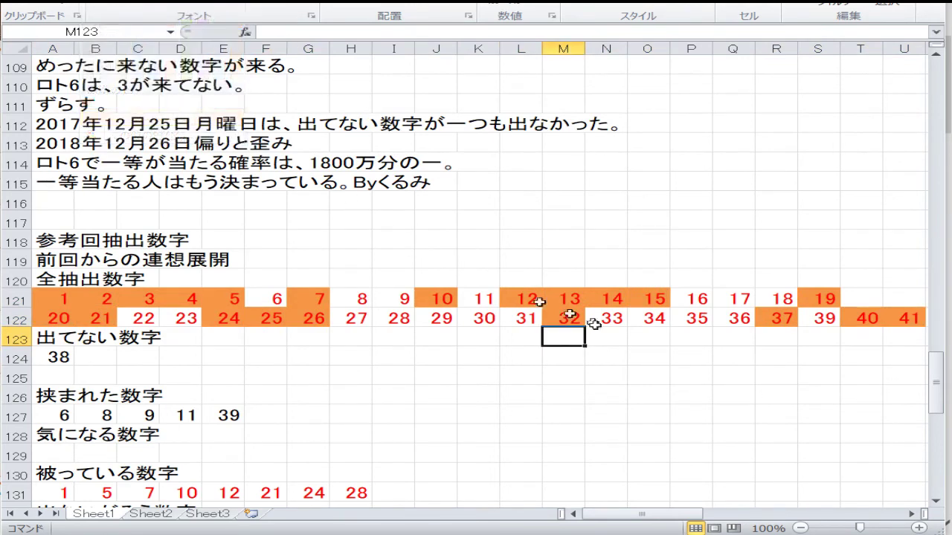
Step: Fill the numbers 42 and 43 in V122:W122 with the same orange theme colour
left_click(768, 356)
left_click_drag(682, 513, 725, 519)
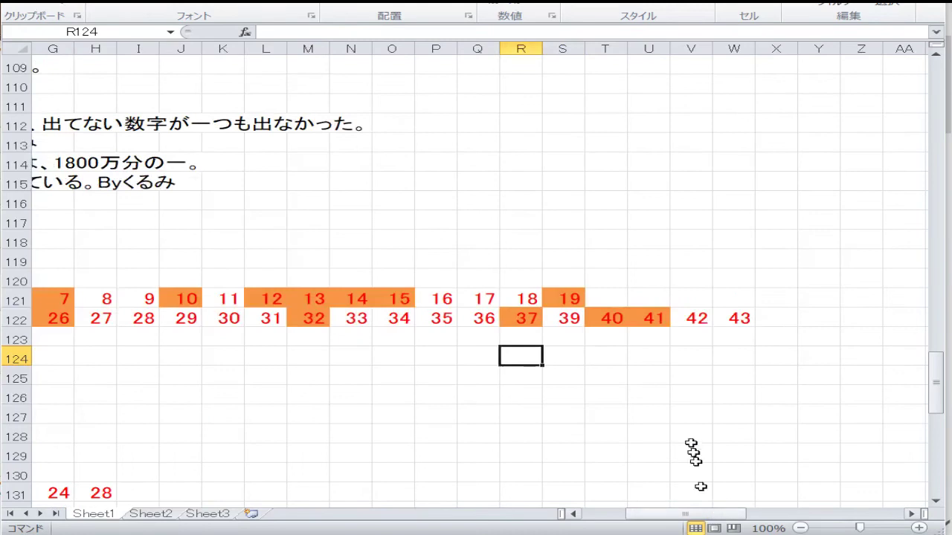
left_click_drag(690, 317, 726, 317)
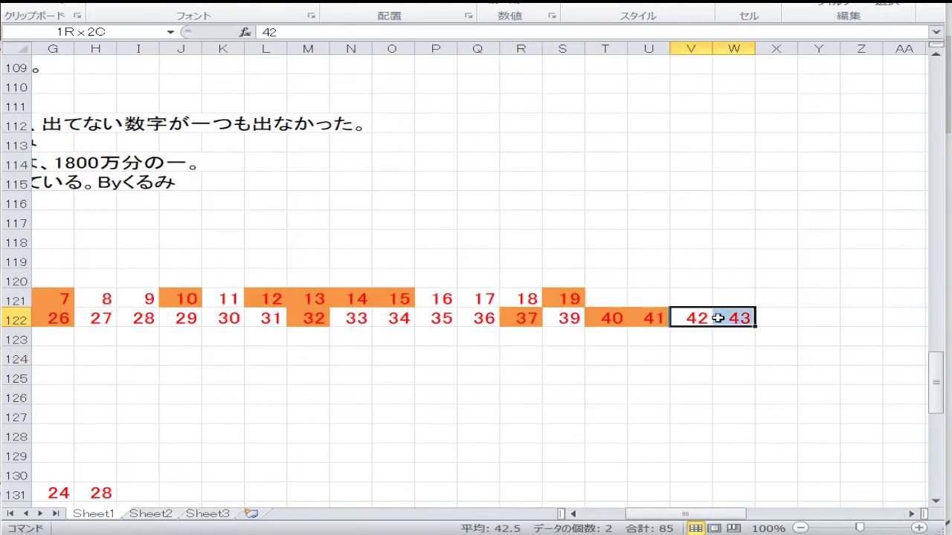
left_click(245, 4)
left_click(236, 24)
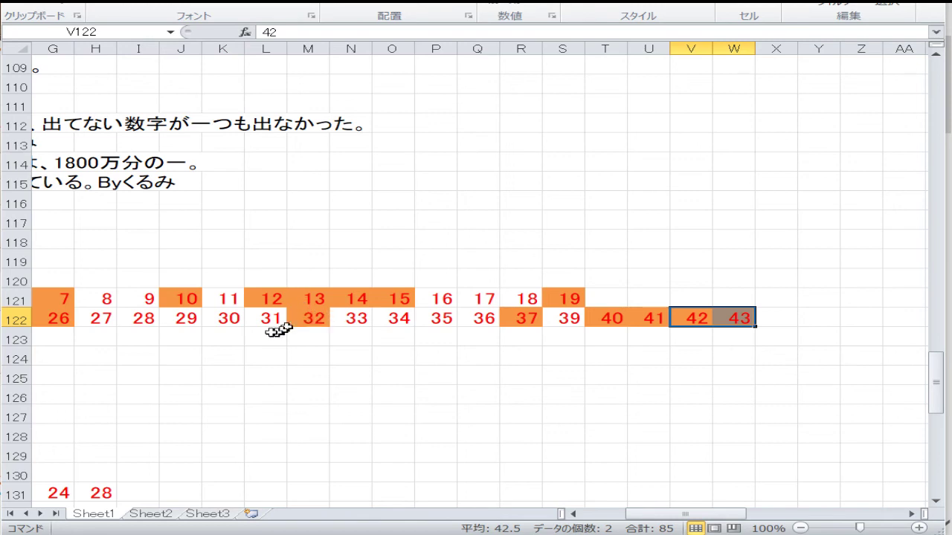
Step: Fill 2, 5, 7, 10, 12, 14, 16, 23, 24, 28, 33 and 37 in 全抽出数字 rows 121 and 122 with the aqua theme colour
left_click_drag(308, 353, 44, 338)
left_click(225, 351)
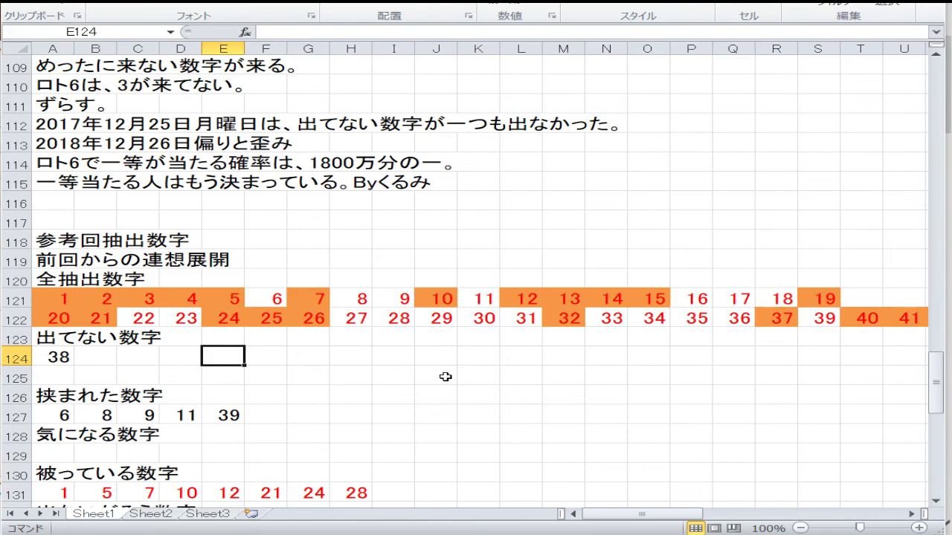
left_click(444, 299)
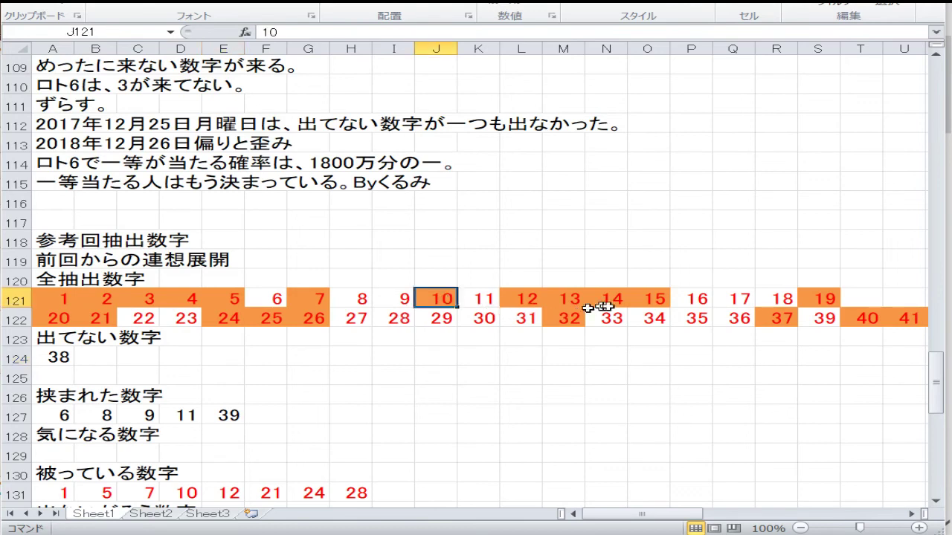
left_click(610, 292, "ctrl")
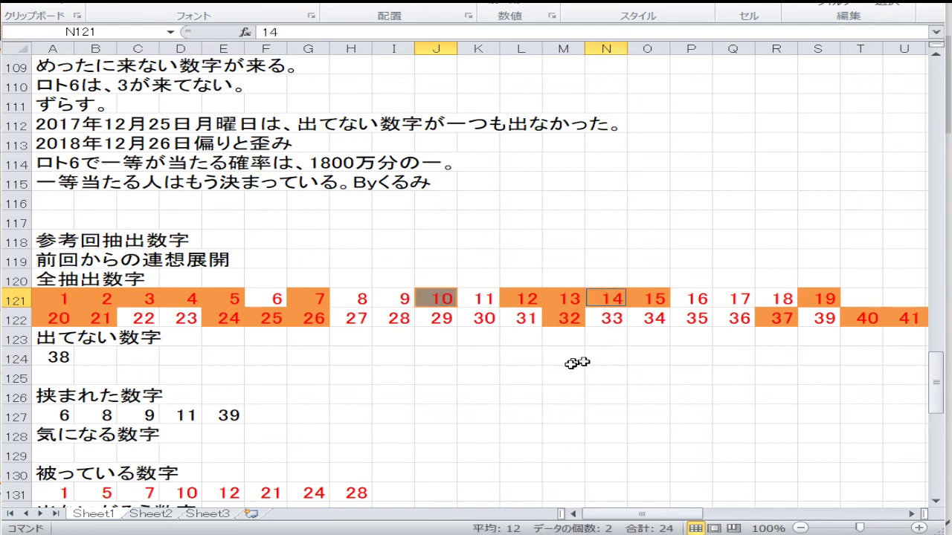
left_click(687, 299, "ctrl")
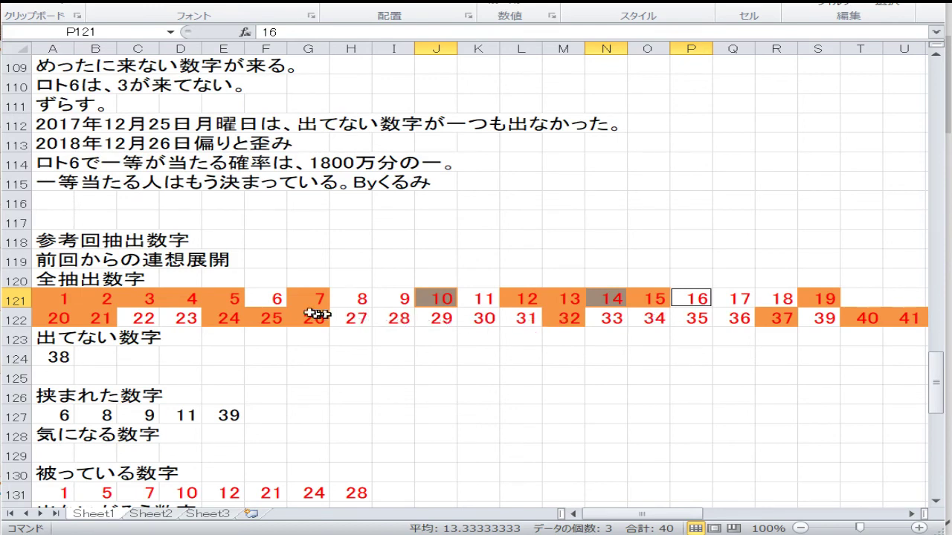
left_click(223, 318, "ctrl")
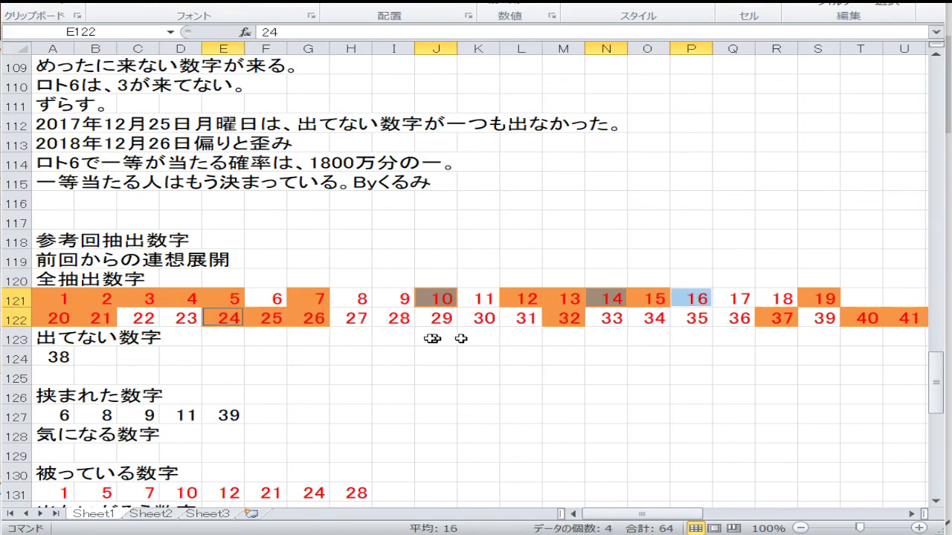
left_click(110, 298, "ctrl")
left_click(222, 300, "ctrl")
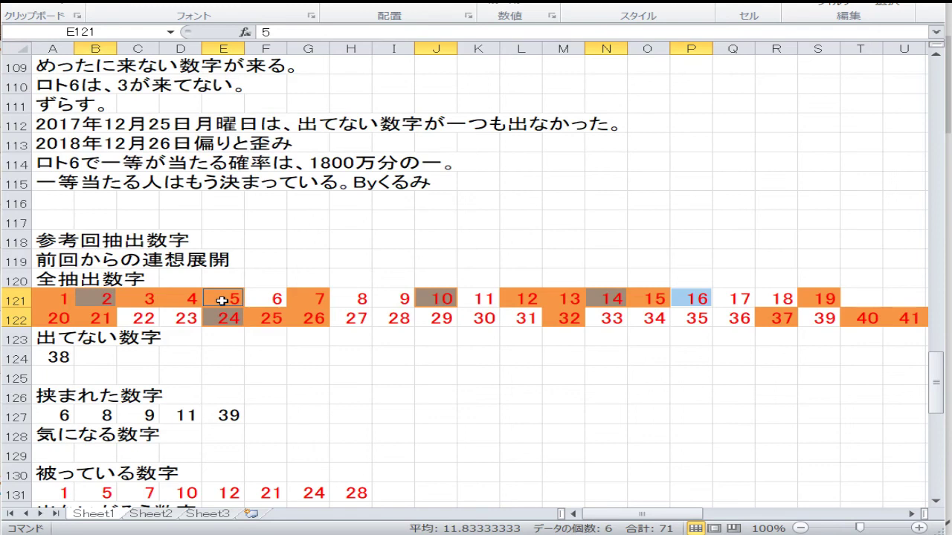
left_click(320, 299, "ctrl")
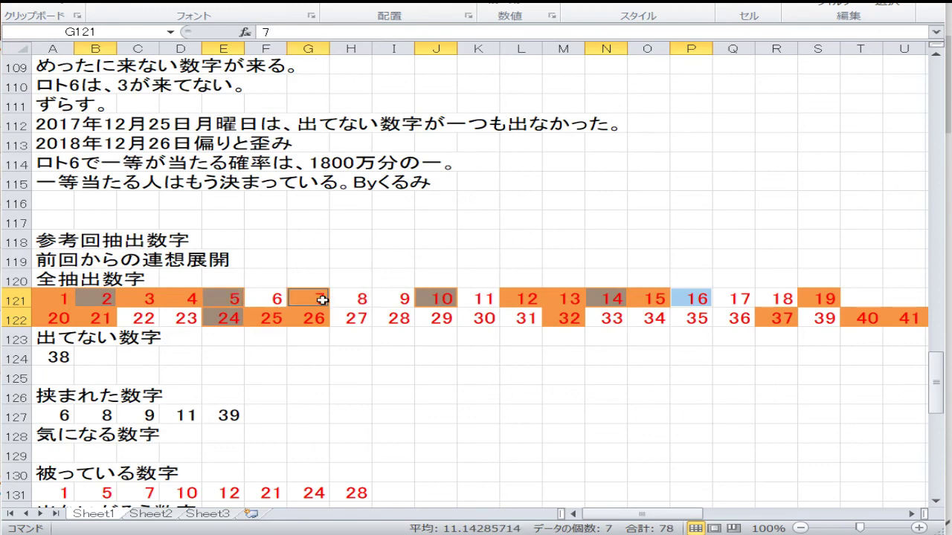
left_click(504, 300, "ctrl")
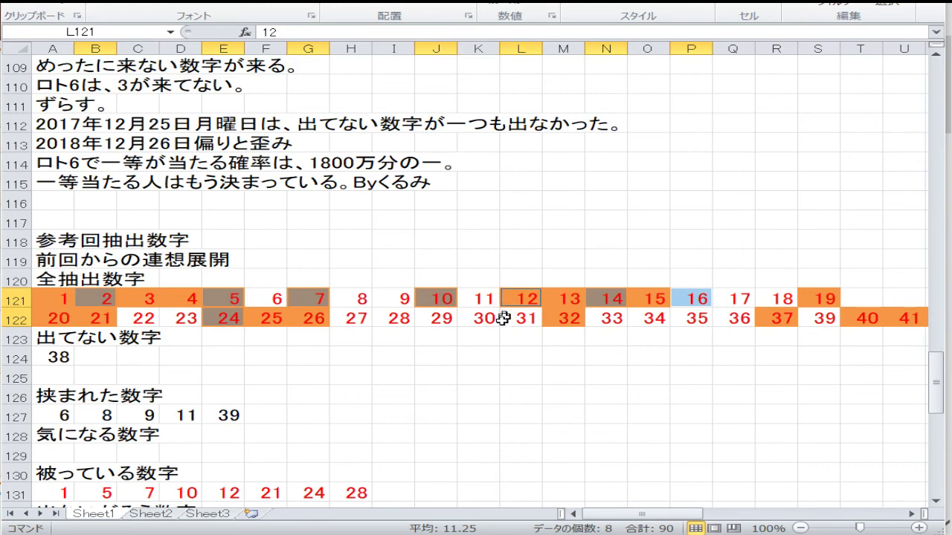
left_click(197, 321, "ctrl")
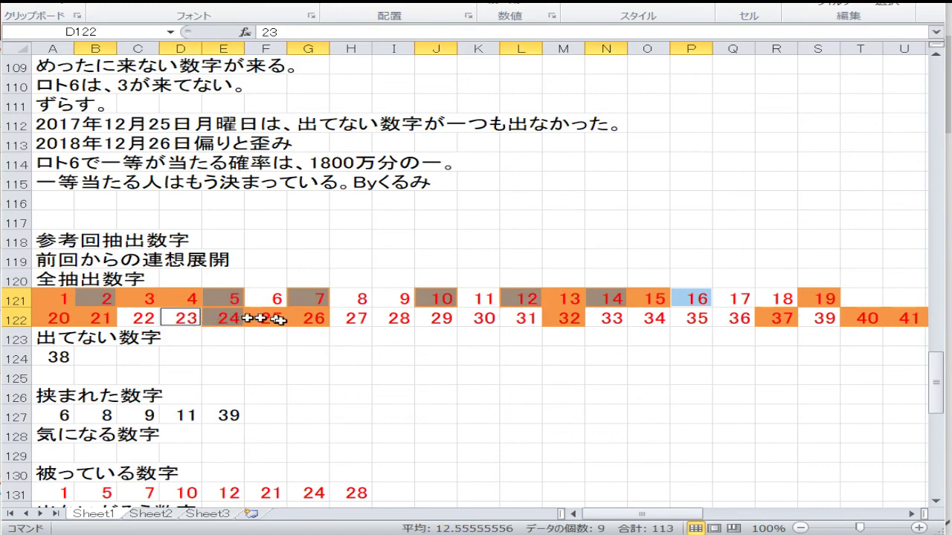
left_click(398, 318, "ctrl")
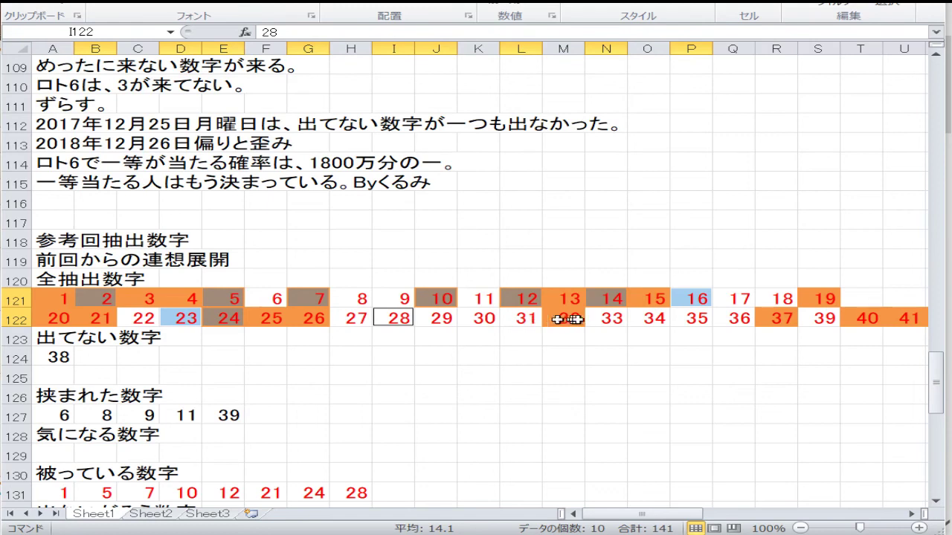
left_click(615, 312, "ctrl")
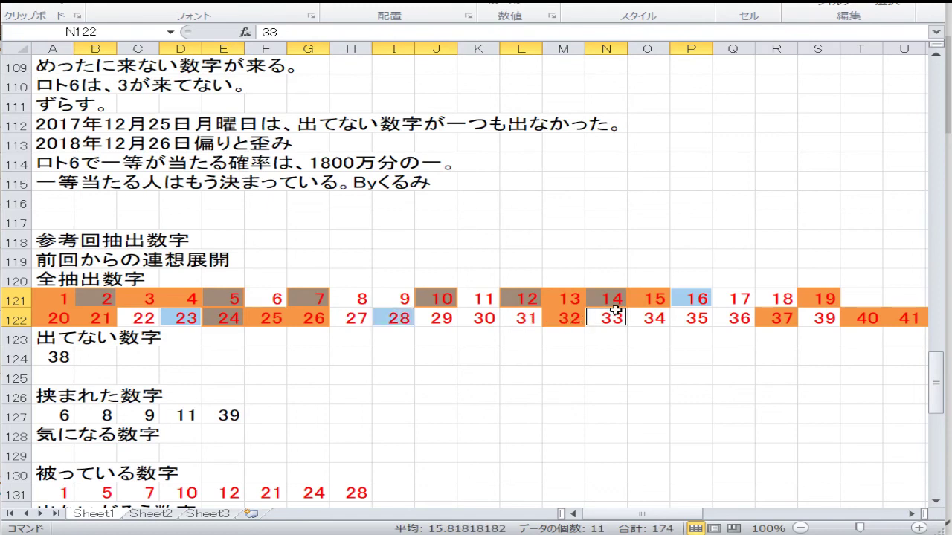
left_click(779, 318, "ctrl")
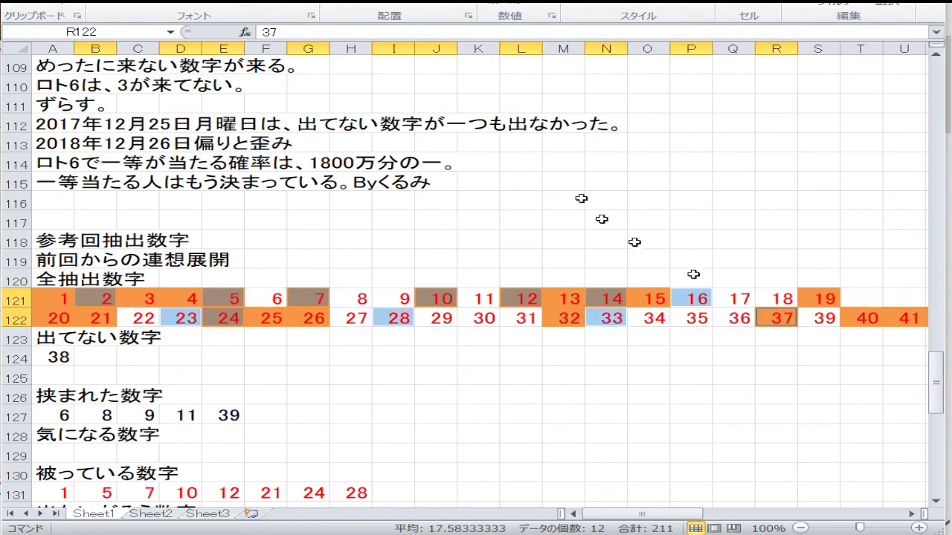
left_click(240, 4)
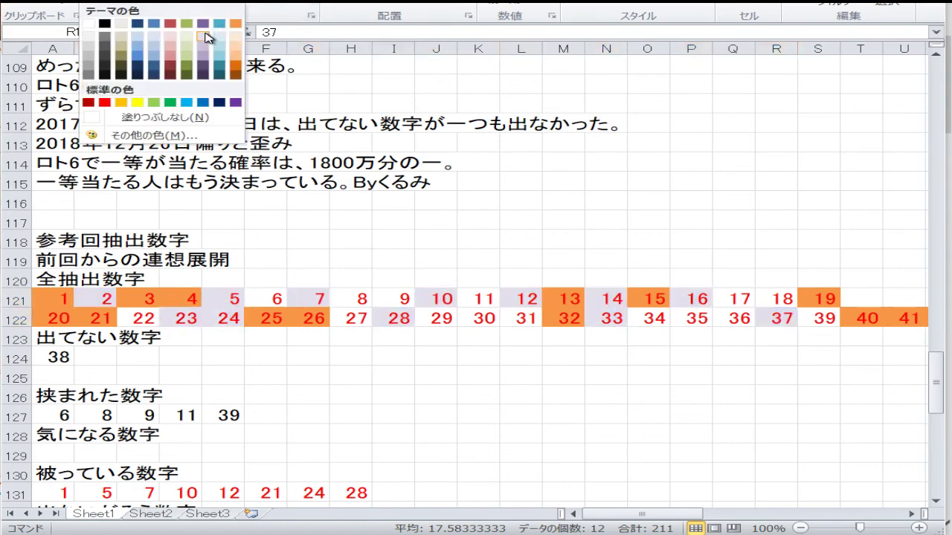
left_click(219, 25)
left_click(304, 336)
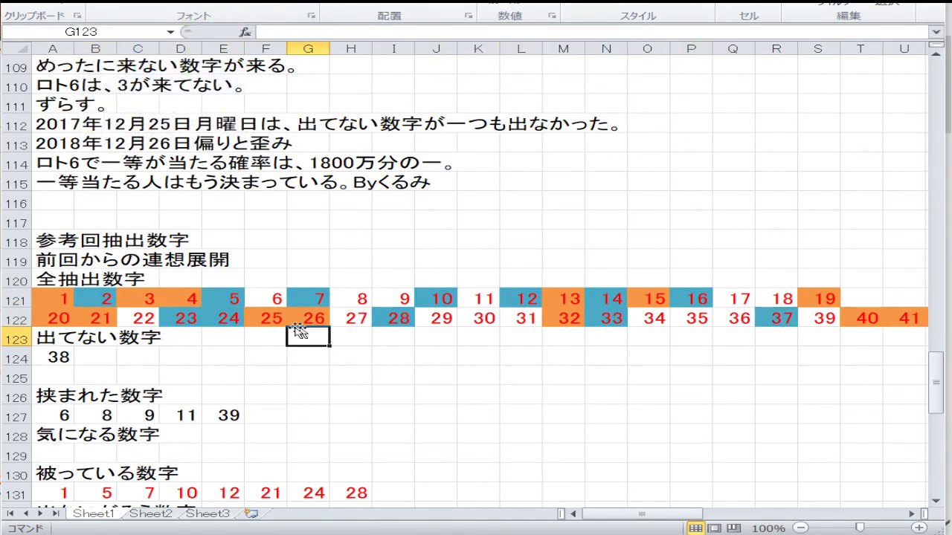
Step: Enter 2 and 5 as the first two 被っている数字 entries in A131:B131
scroll(261, 345, "down", 2)
scroll(223, 346, "down", 1)
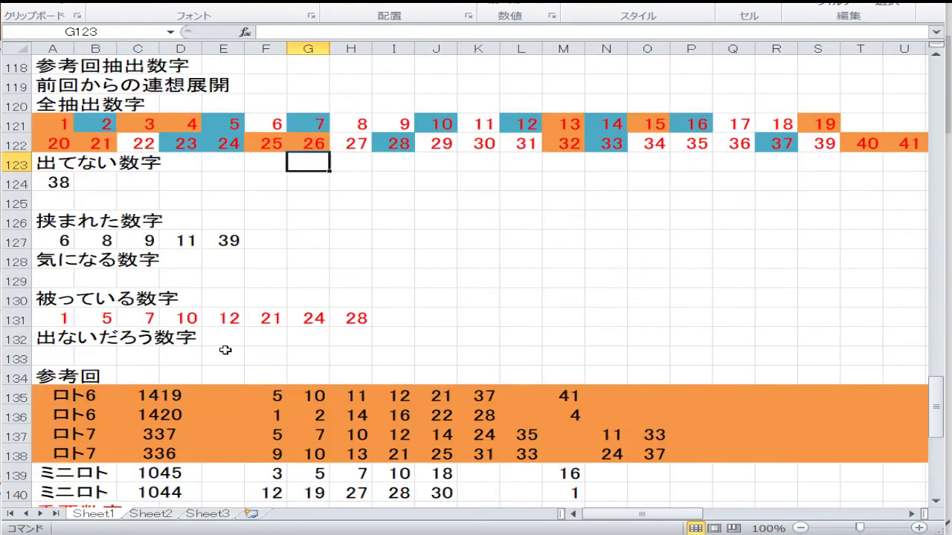
left_click(64, 316)
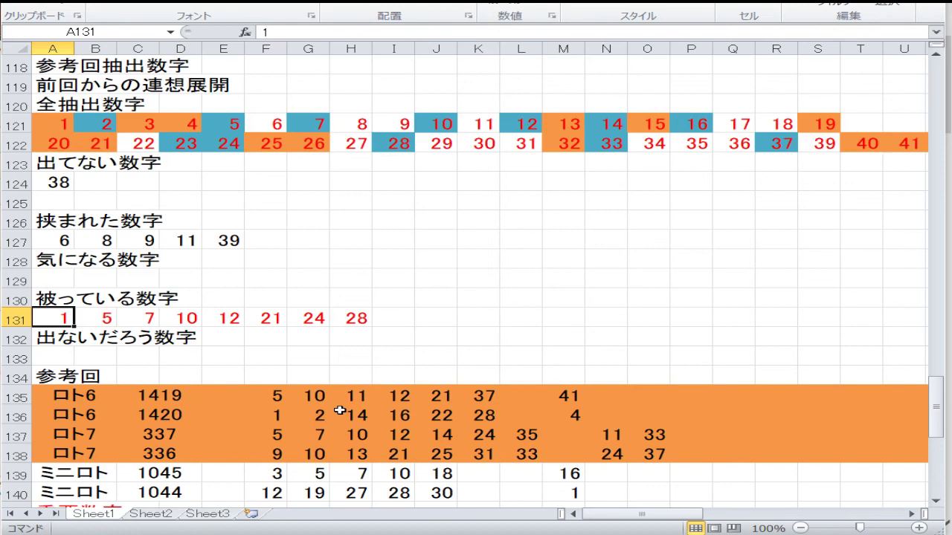
key("BackSpace")
type("2")
key("Tab")
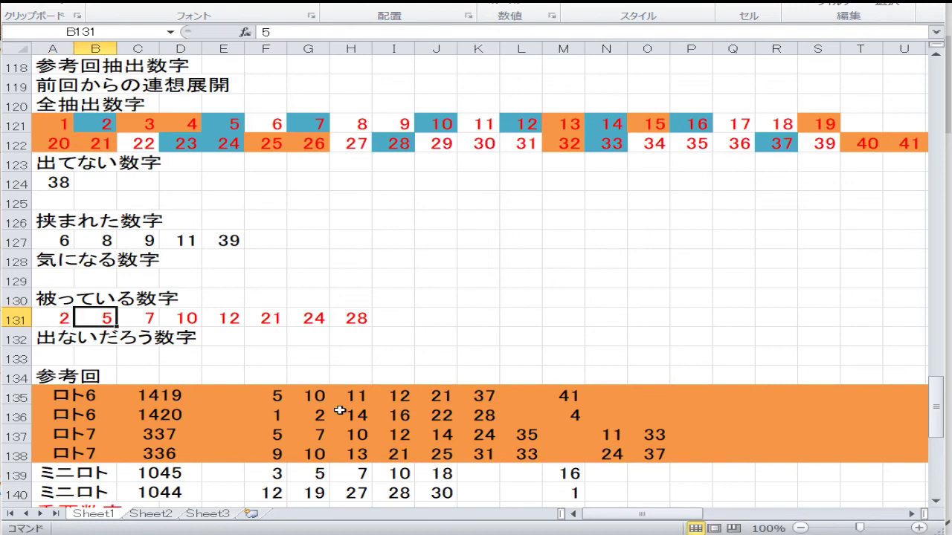
type("5")
key("Tab")
Step: Set the fifth 被っている数字 entry in E131 to 12
key("Tab")
key("Tab")
type("10")
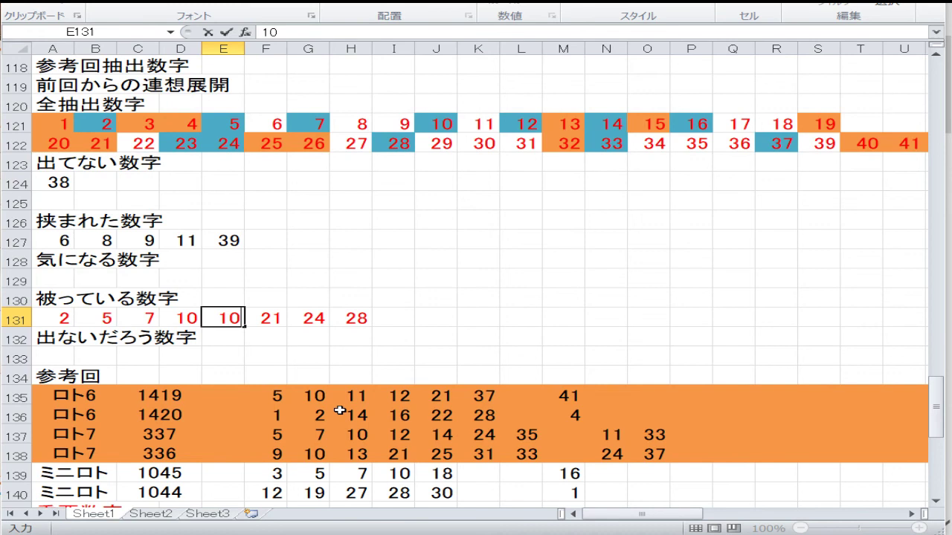
key("ctrl+Return")
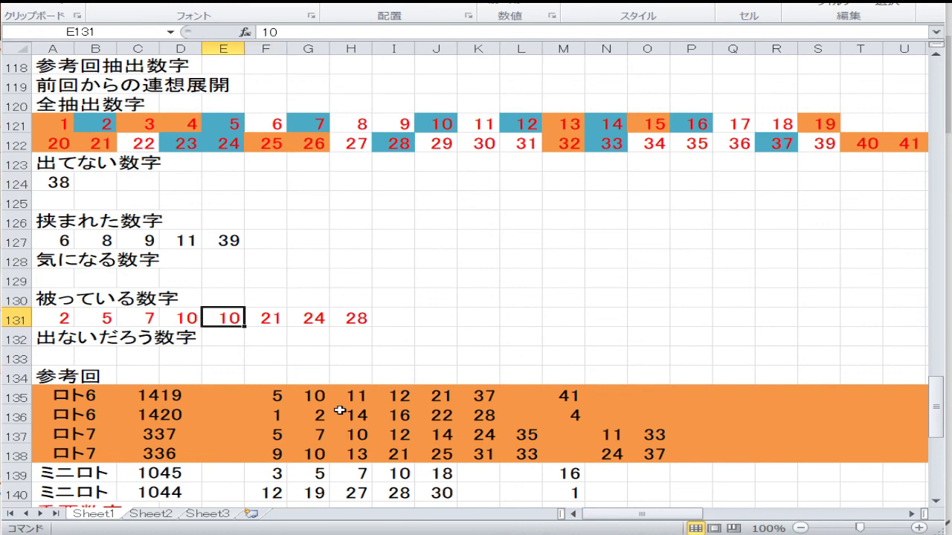
type("12")
key("Tab")
Step: Enter 14 and 37 in F131:G131 and clear the 被っている数字 entry in H131
type("14")
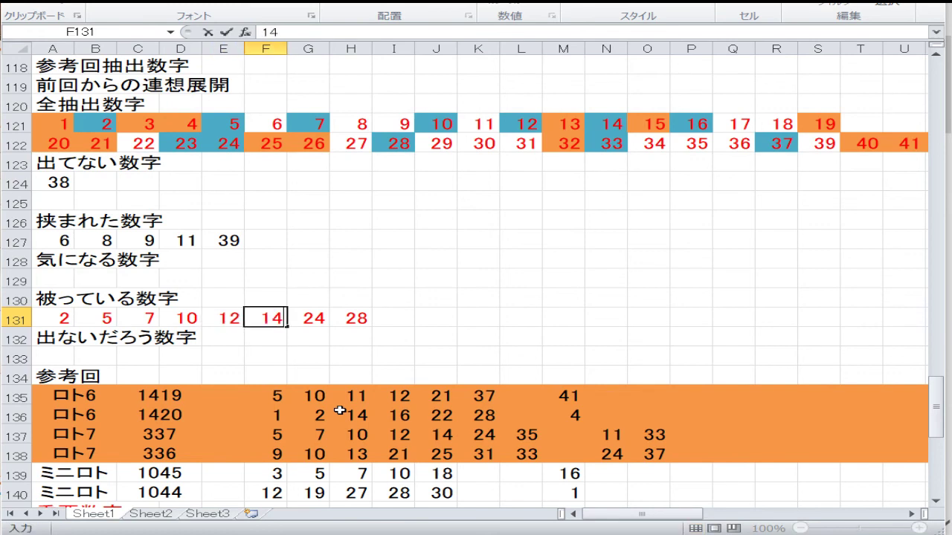
key("Tab")
type("37")
key("Tab")
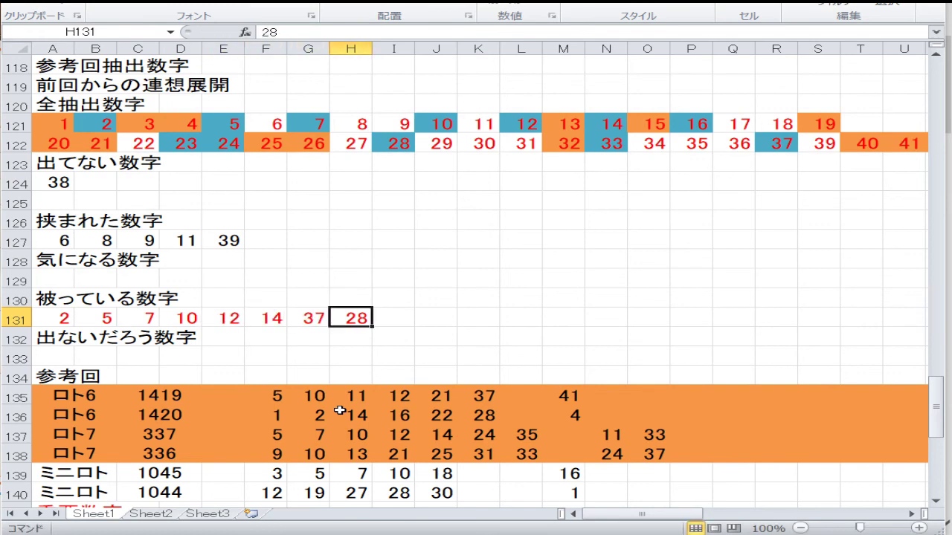
key("Delete")
key("Down")
Step: Copy the draw rows A9:O14, from ロト6 1420 to ミニロト 1045, over the 参考回 list starting at A135
scroll(410, 315, "up", 20)
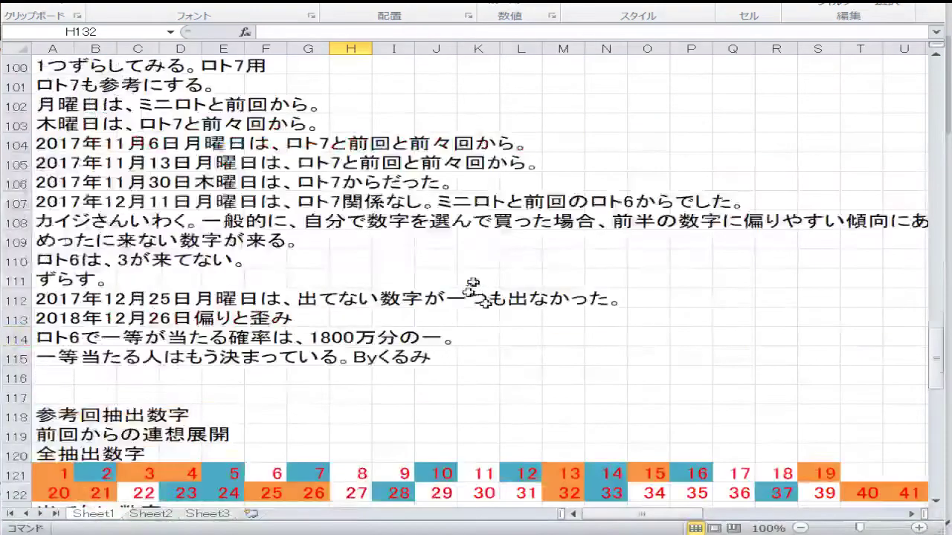
scroll(472, 277, "up", 6)
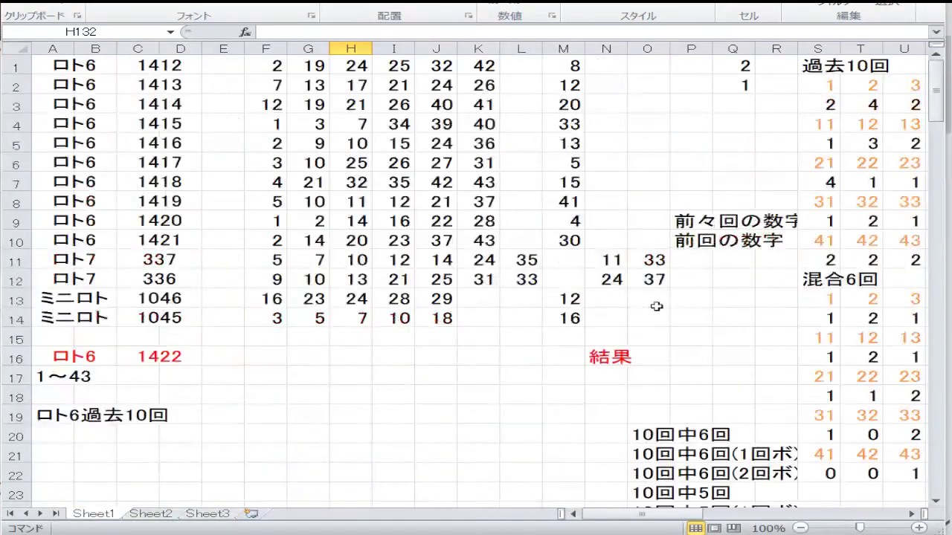
left_click_drag(638, 299, 104, 225)
right_click(104, 224)
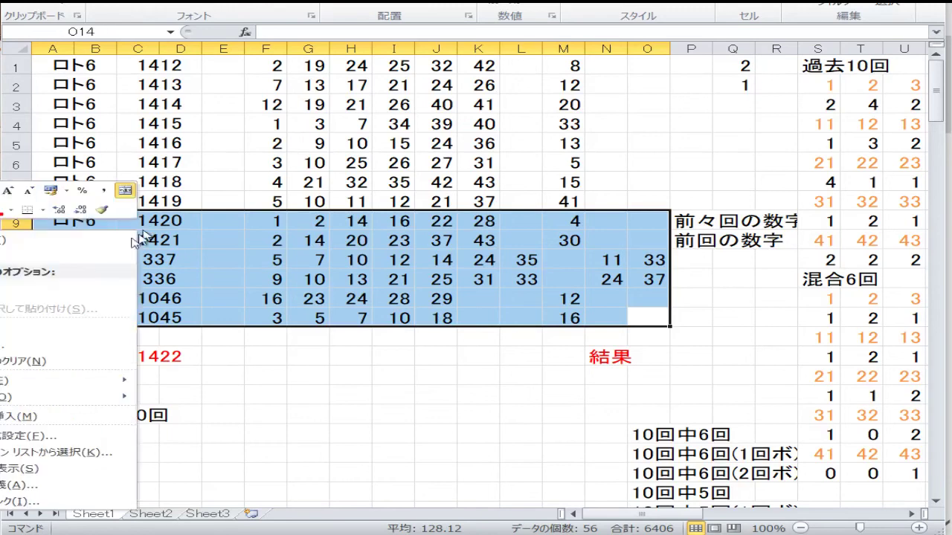
left_click(85, 255)
scroll(209, 305, "down", 14)
scroll(239, 343, "down", 20)
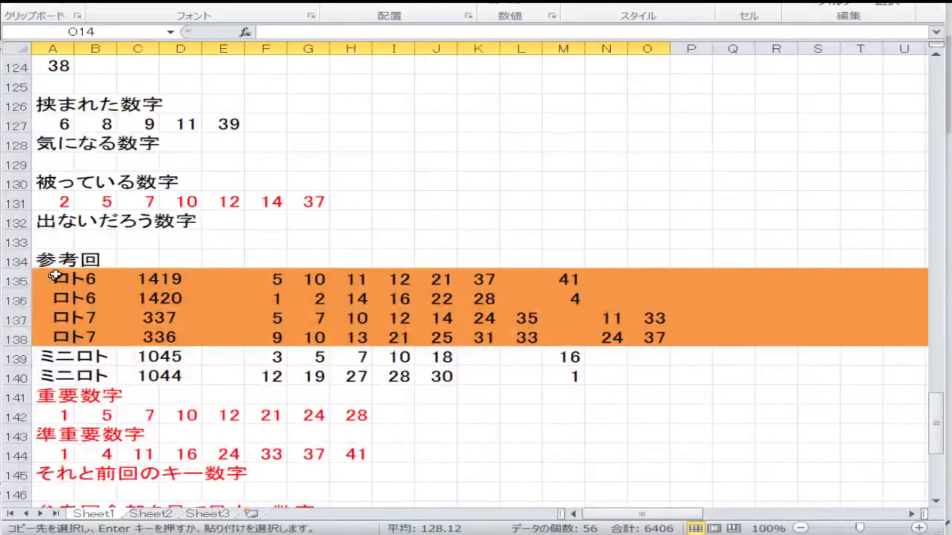
right_click(56, 277)
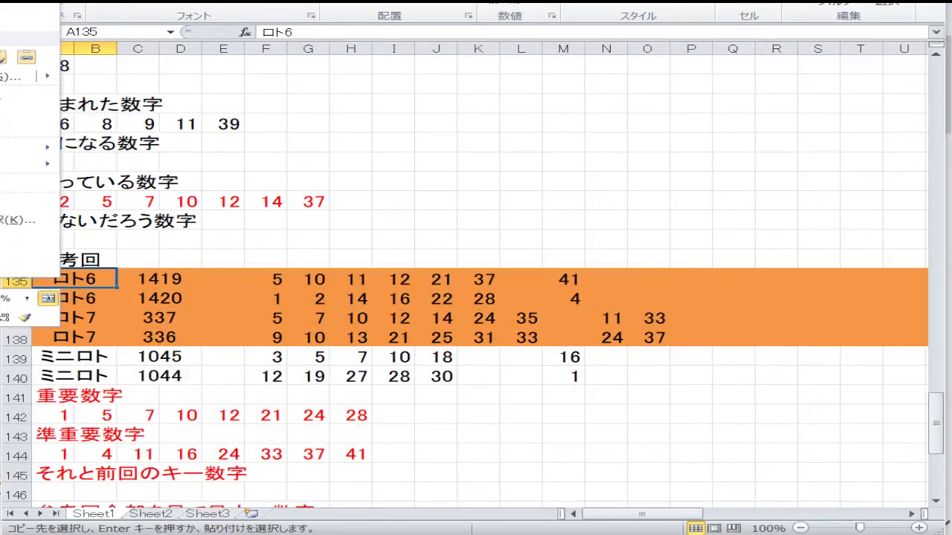
left_click(26, 220)
left_click(124, 268)
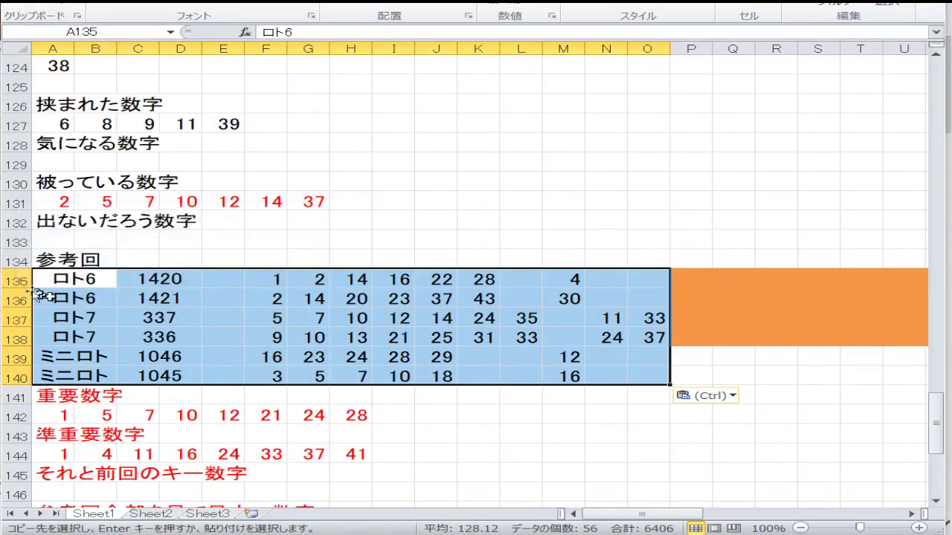
Step: Fill the ロト6 and ロト7 reference rows 135–138 with a light orange theme colour
left_click_drag(16, 279, 16, 336)
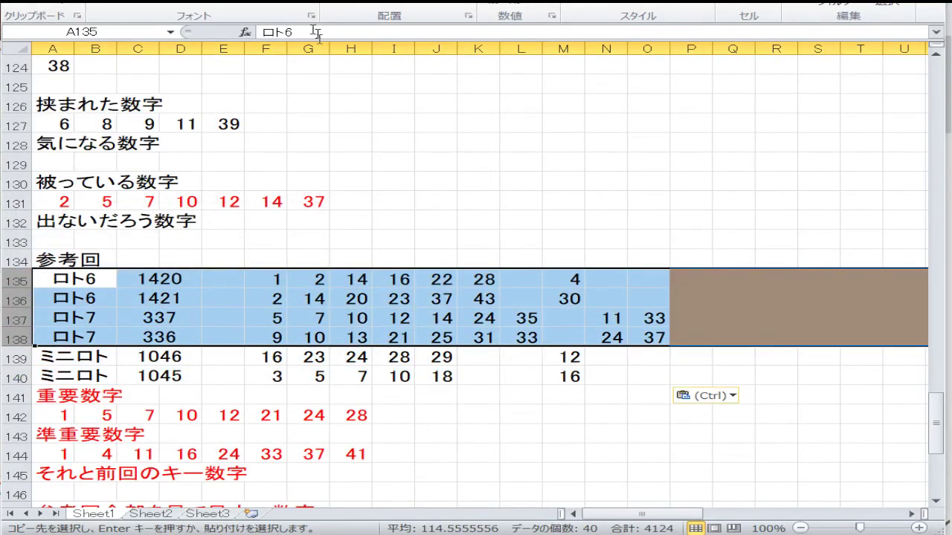
left_click(239, 2)
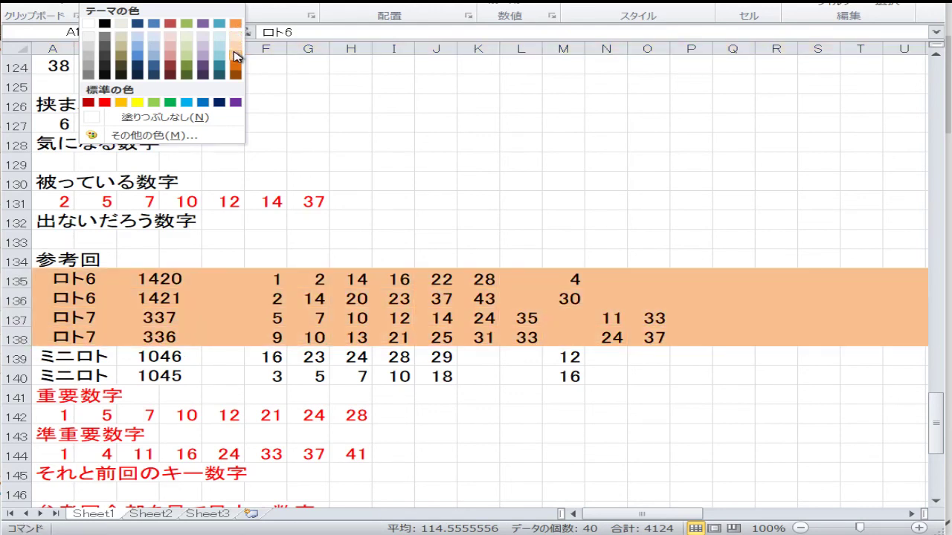
left_click(236, 36)
left_click(308, 254)
Step: Copy the 被っている数字 entries A131:G131 over the 重要数字 list starting at A142
left_click_drag(67, 202, 297, 201)
right_click(131, 201)
left_click(216, 222)
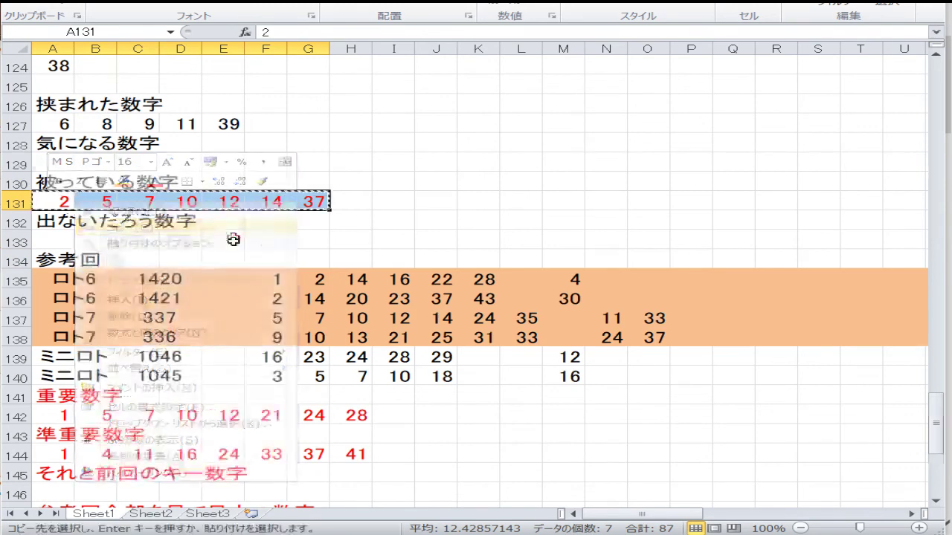
scroll(223, 238, "down", 3)
left_click(65, 241)
right_click(66, 244)
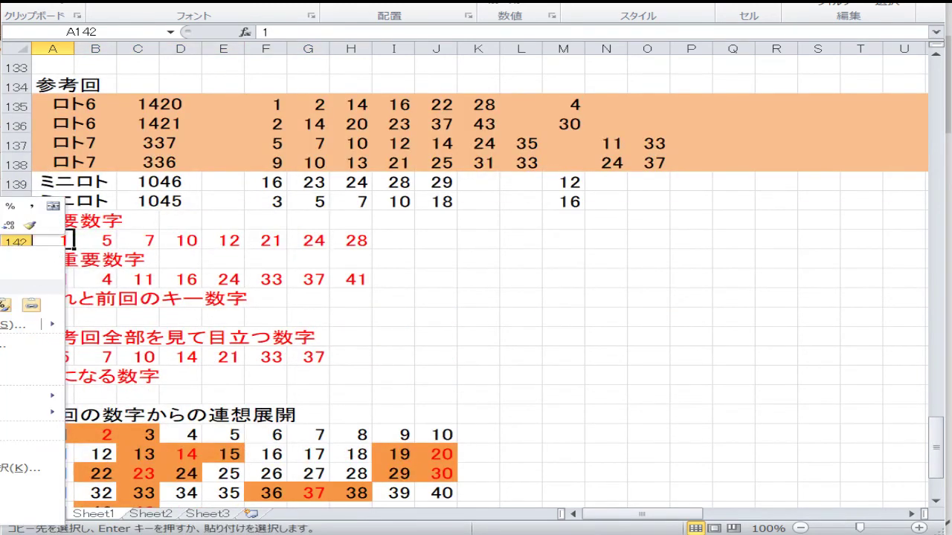
left_click(5, 304)
left_click(217, 316)
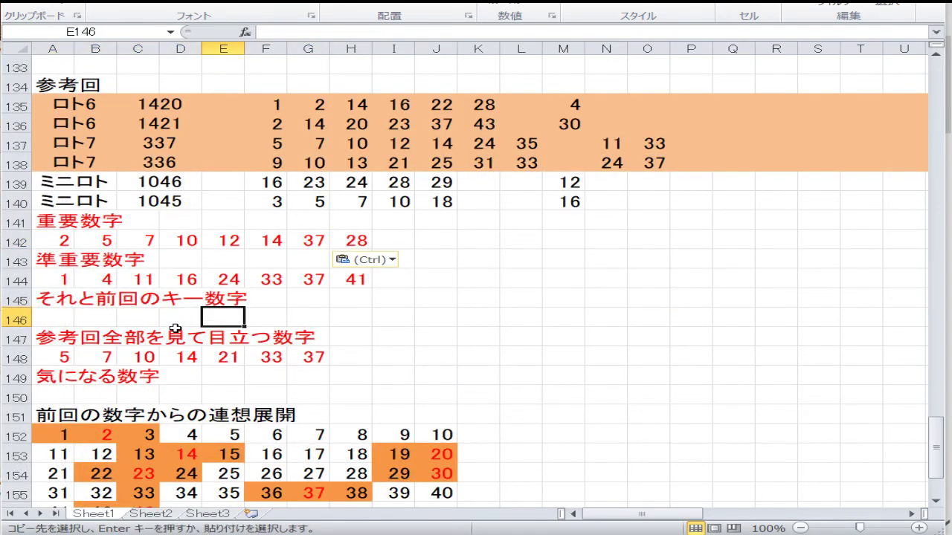
Step: Clear the leftover 28 from H142 and go to the first 準重要数字 entry in A144
right_click(348, 241)
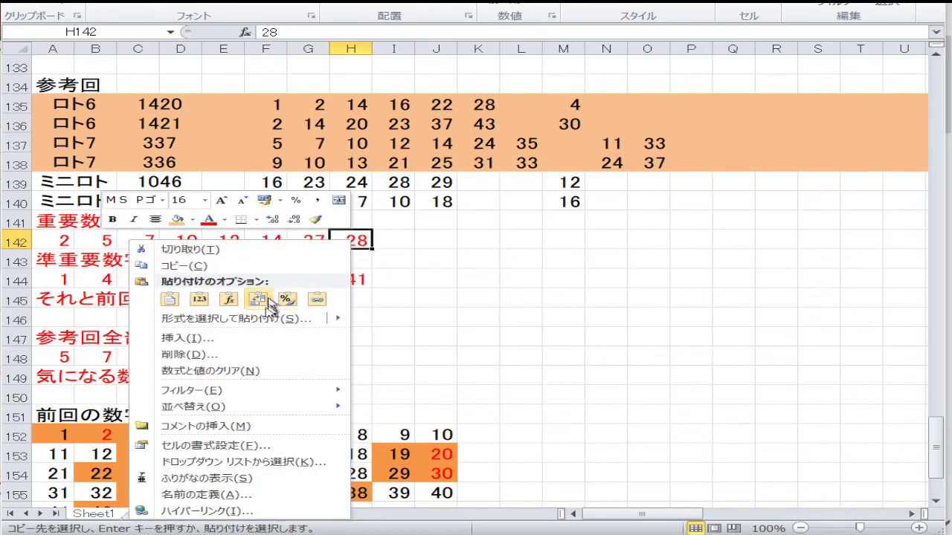
left_click(244, 372)
left_click(238, 336)
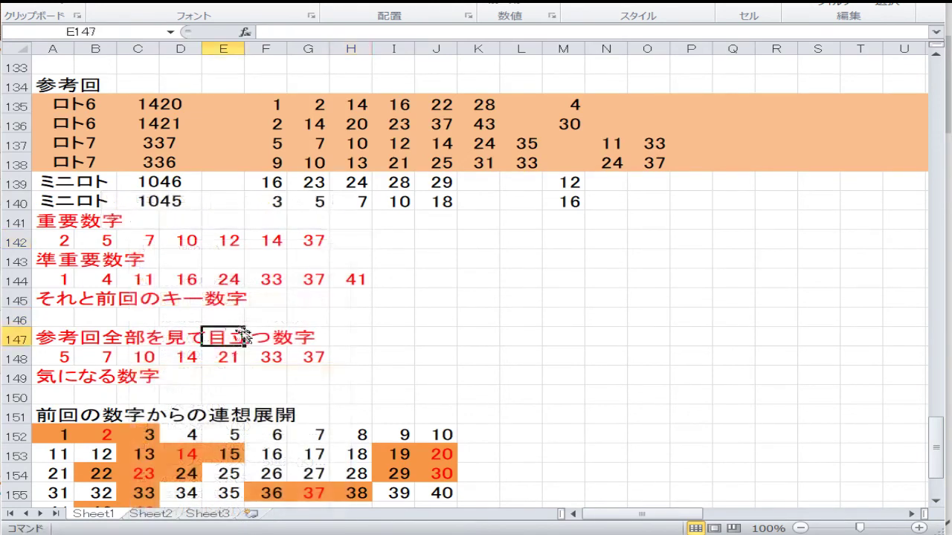
left_click(67, 281)
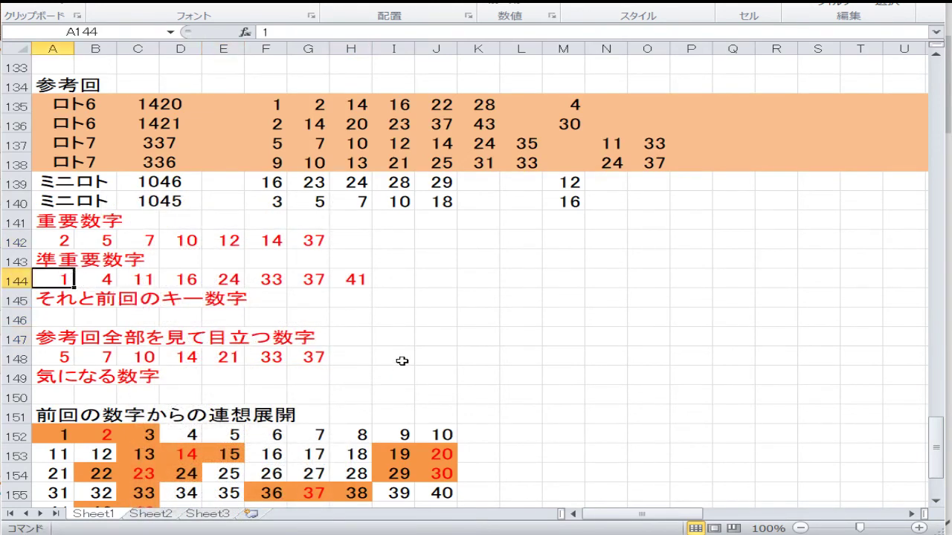
Step: Set the first four 準重要数字 entries in A144:D144 to 4, 11, 12 and 16
type("4")
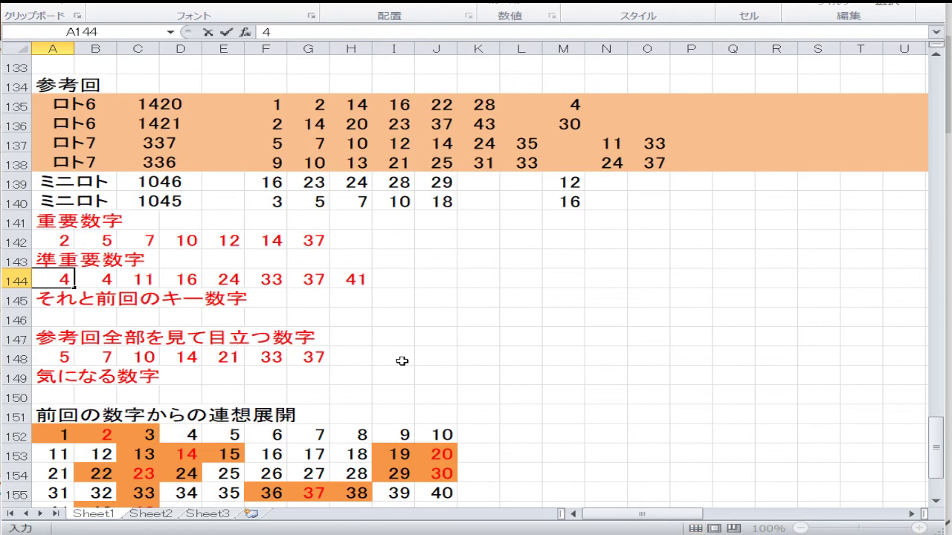
key("Tab")
type("11")
key("Tab")
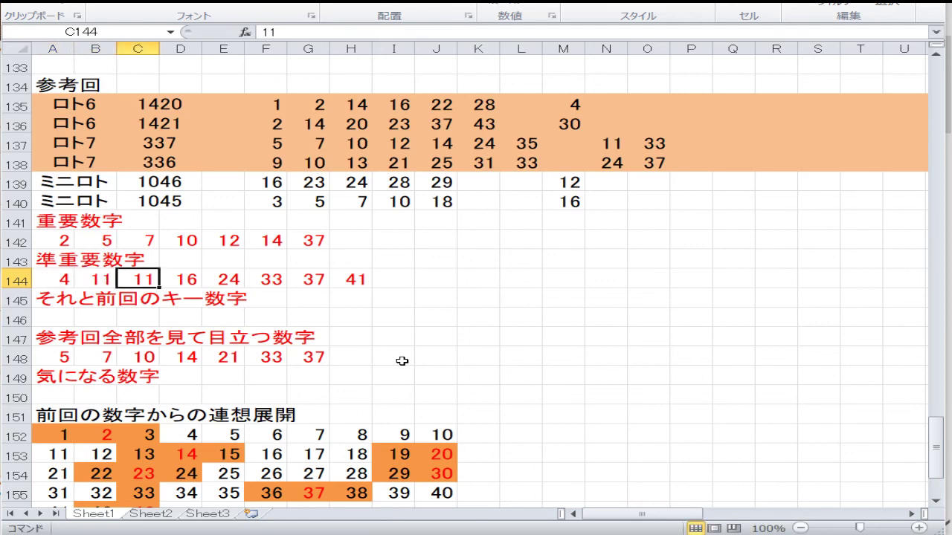
type("12")
key("Tab")
type("16")
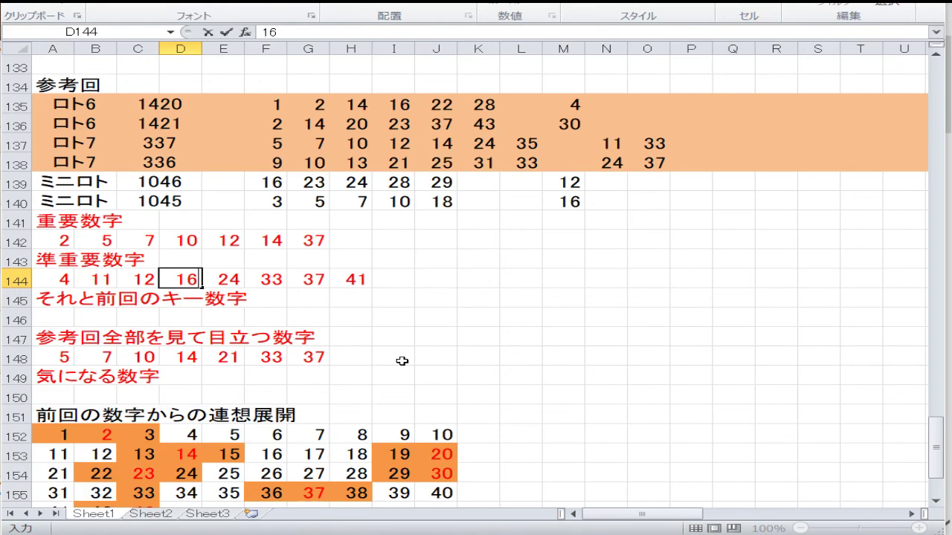
key("Tab")
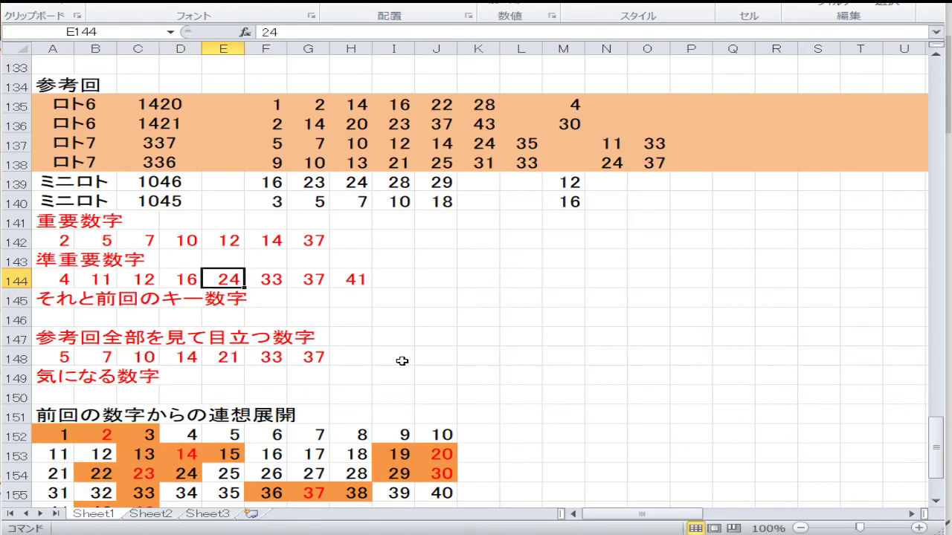
Step: Set the 準重要数字 entries in E144 and F144 to 24 and 30
type("30")
key("Tab")
key("BackSpace")
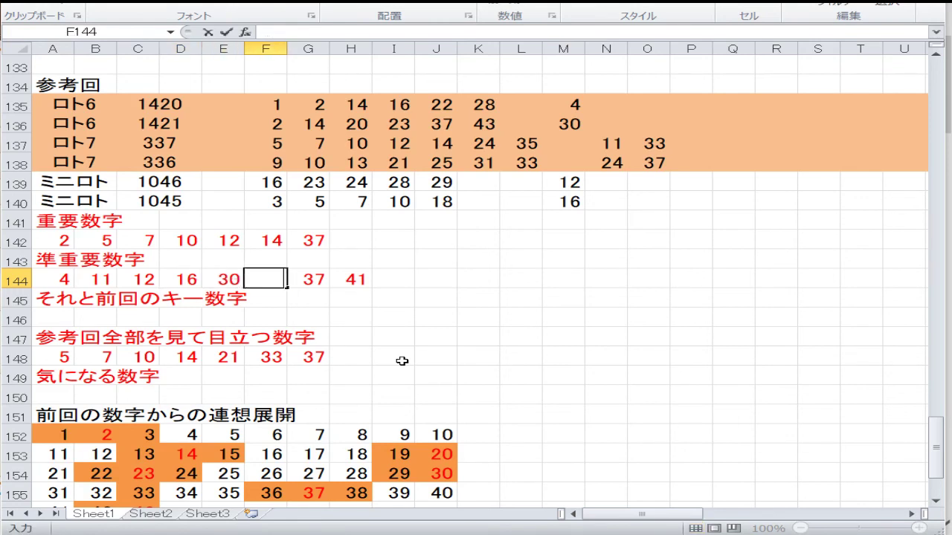
type("2")
key("shift+Tab")
type("24")
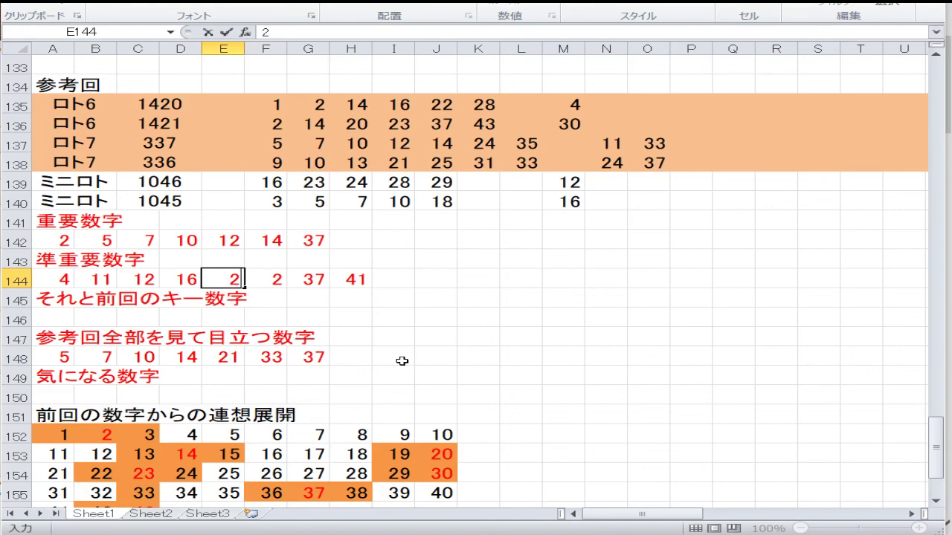
key("Tab")
type("3")
key("Tab")
key("shift+Tab")
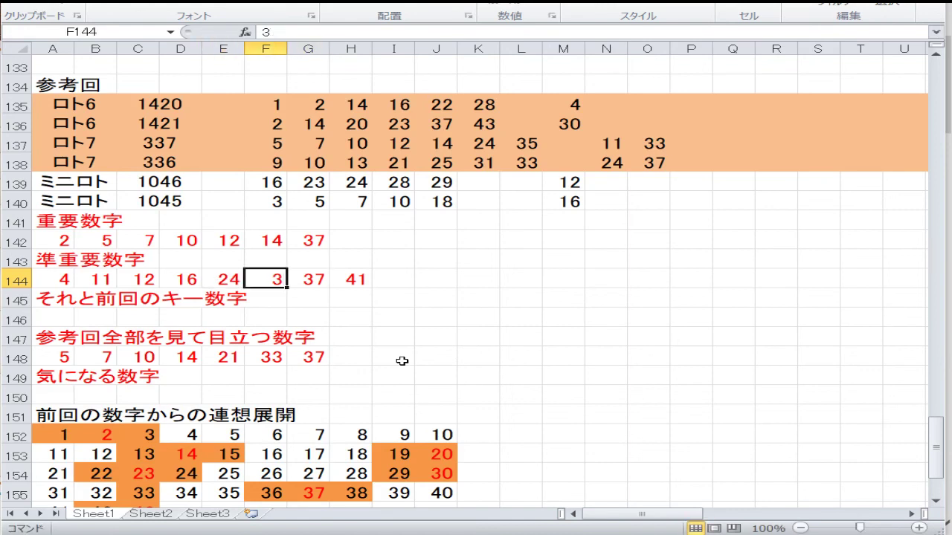
type("30")
key("Tab")
Step: Complete the 準重要数字 row with 33 in G144 and 37 in H144
type("33")
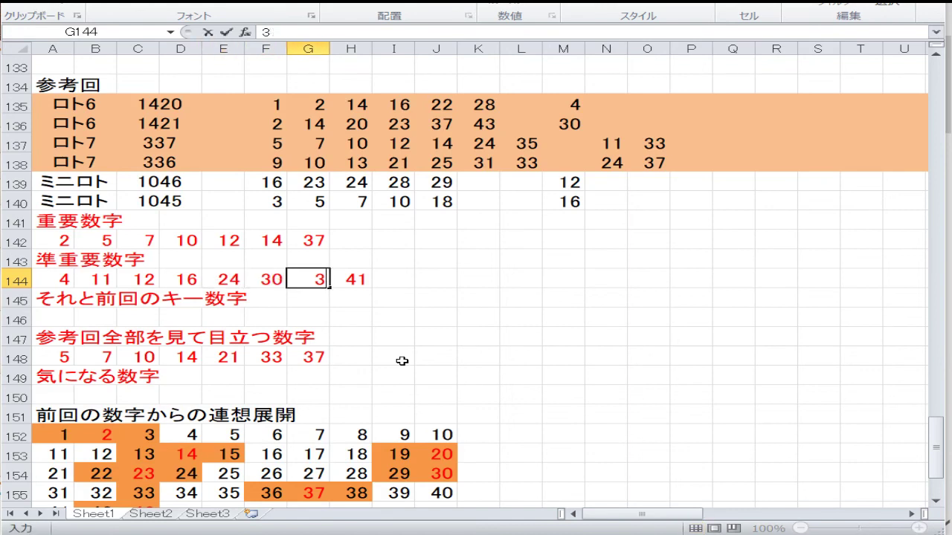
key("Tab")
type("37")
key("Return")
Step: Set the first four 参考回全部を見て目立つ数字 entries in A148:D148 to 2, 5, 7 and 10
key("Left")
key("Left")
key("Left")
key("Left")
key("Left")
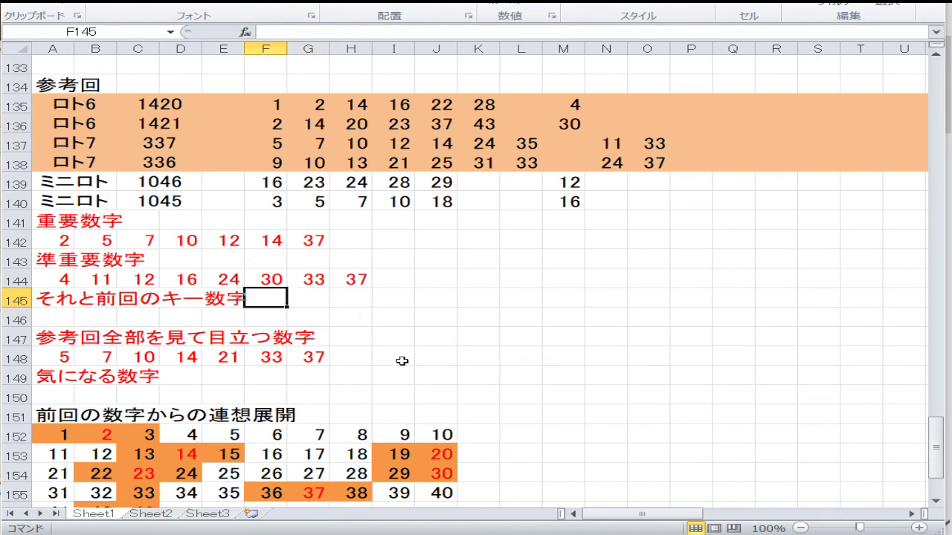
key("Left")
key("Left")
key("Down")
key("Down")
key("Down")
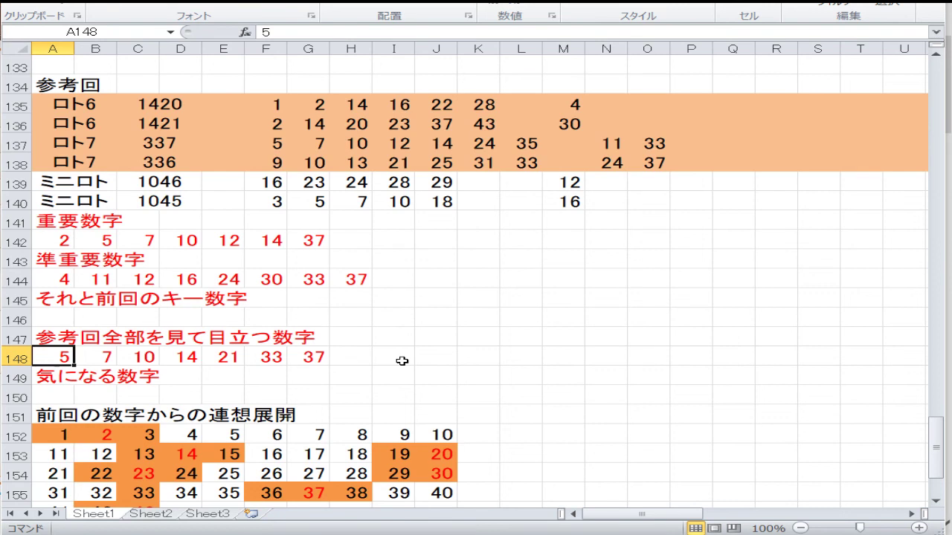
type("2")
key("Right")
type("5")
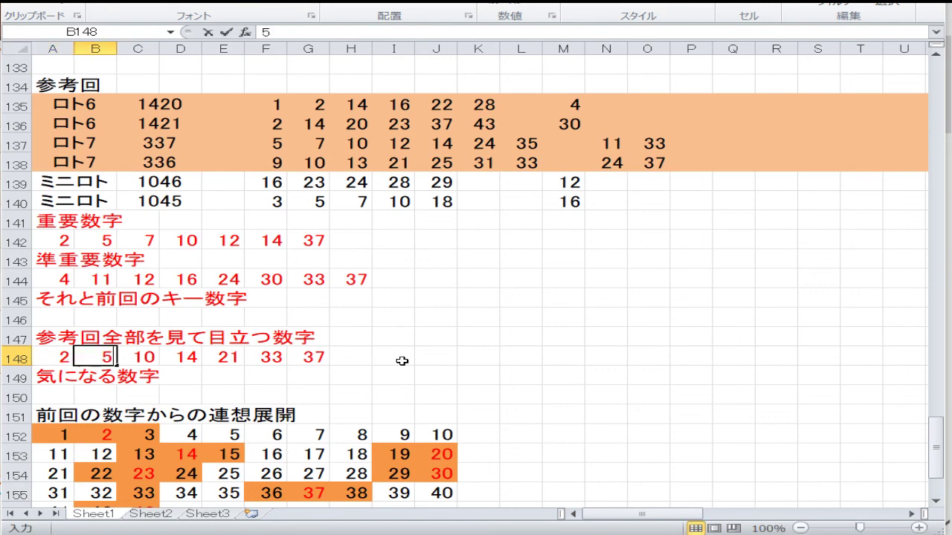
key("Right")
type("7")
key("Right")
type("10")
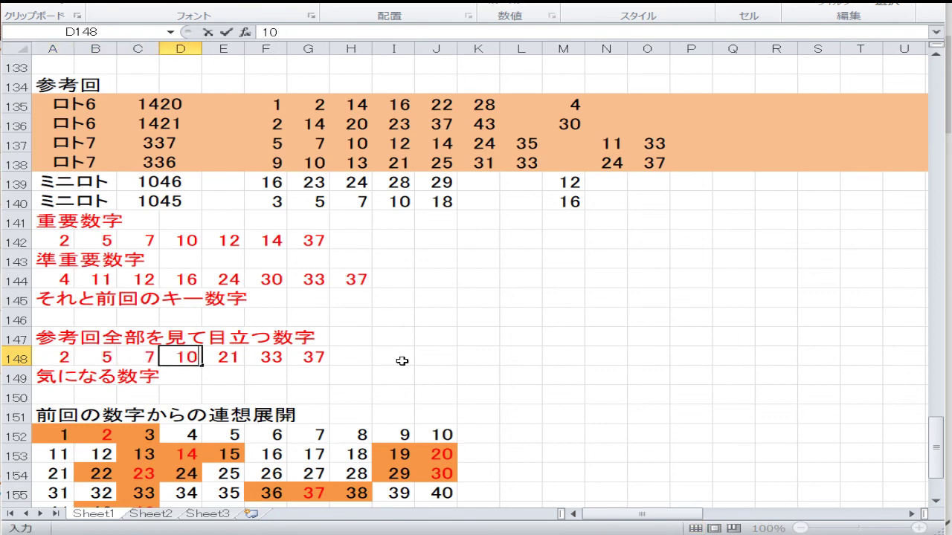
key("Right")
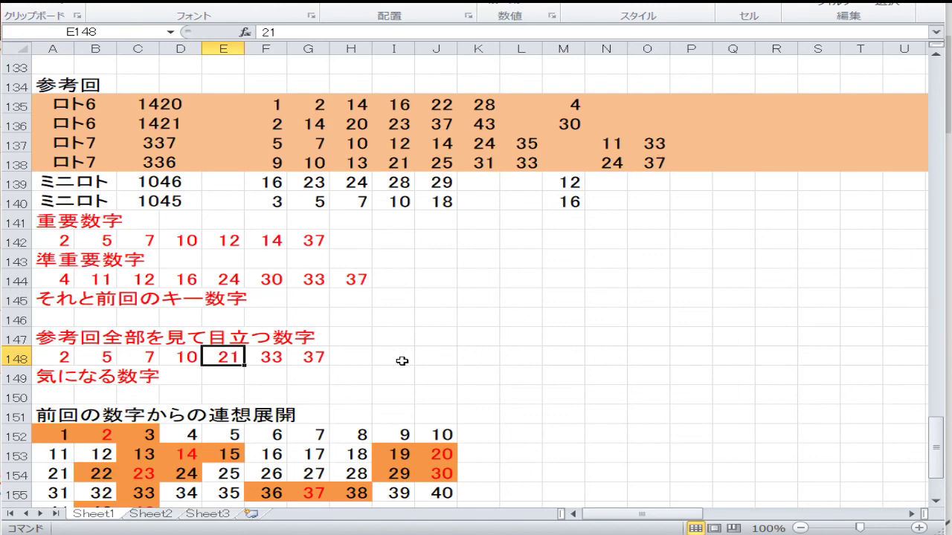
Step: Enter 23 in E148 and 33 in F148 of the 目立つ数字 row
type("23")
key("Right")
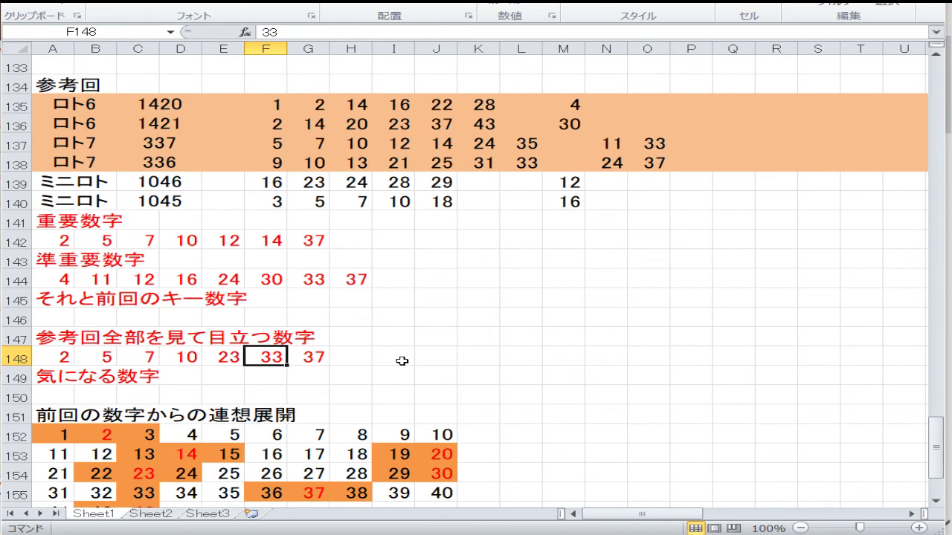
type("33")
key("Tab")
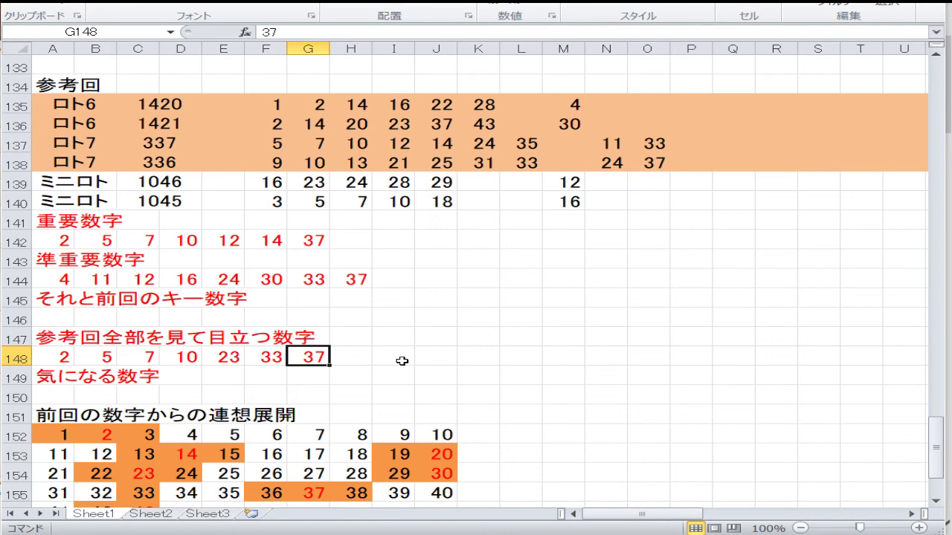
Step: Look over the sections from the 参考回 rows down to さらに整理すると, including the 連想展開 grid and 並べると list
key("Down")
key("Down")
key("Down")
key("Down")
key("Down")
key("Down")
key("Down")
key("Down")
key("Down")
key("Down")
key("Down")
key("Down")
key("Down")
key("Down")
key("Down")
key("Down")
key("Up")
key("Up")
key("Up")
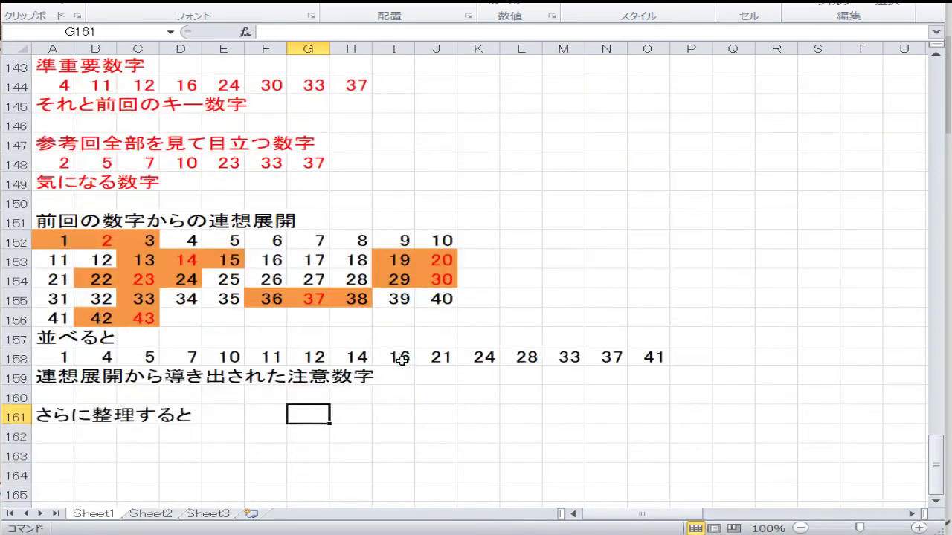
key("Up")
key("Up")
key("Up")
key("Up")
key("Up")
key("Up")
key("Up")
key("Up")
key("Up")
key("Up")
key("Up")
key("Up")
key("Up")
key("Up")
key("Up")
key("Up")
key("Up")
key("Up")
key("Up")
key("Up")
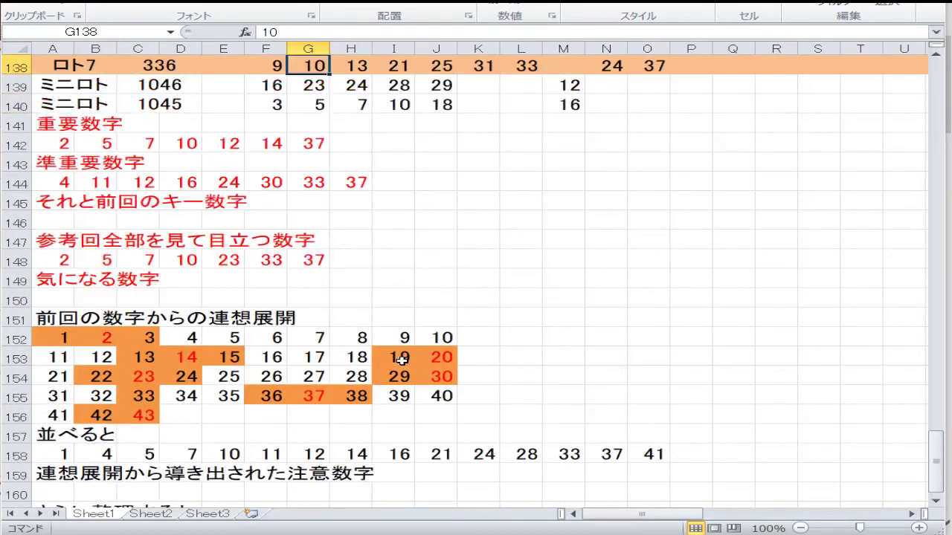
Step: Enter 2, 4, 5 and 7 in A158:D158 as the first numbers of the 並べると list
key("Down")
key("Down")
key("Down")
key("Down")
key("Down")
key("Down")
key("Down")
key("Down")
key("Down")
key("Down")
key("Down")
key("Down")
key("Down")
key("Down")
key("Down")
key("Down")
key("Down")
key("Down")
key("Down")
key("Down")
key("Left")
key("Left")
key("Left")
key("Left")
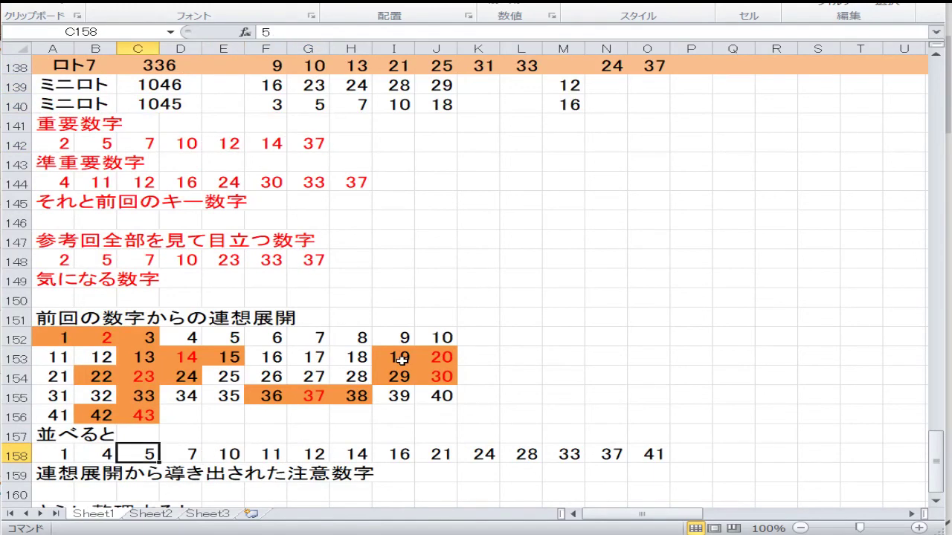
key("Left")
key("Left")
type("2")
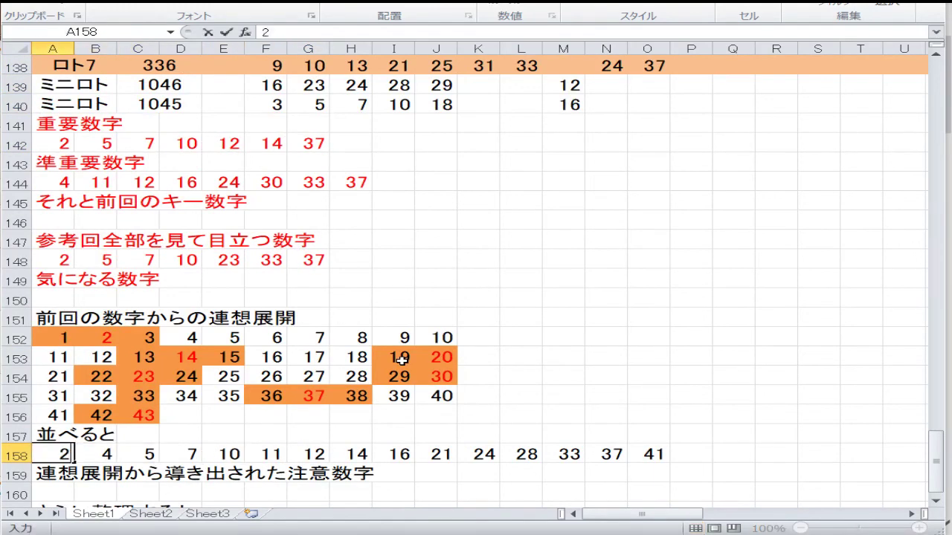
key("Right")
type("4")
key("Right")
type("5")
key("Right")
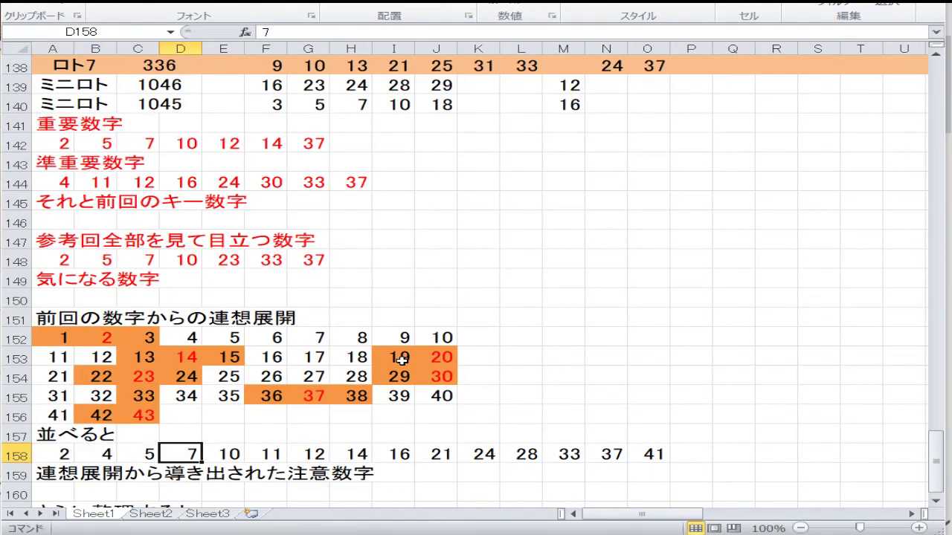
type("7")
key("Right")
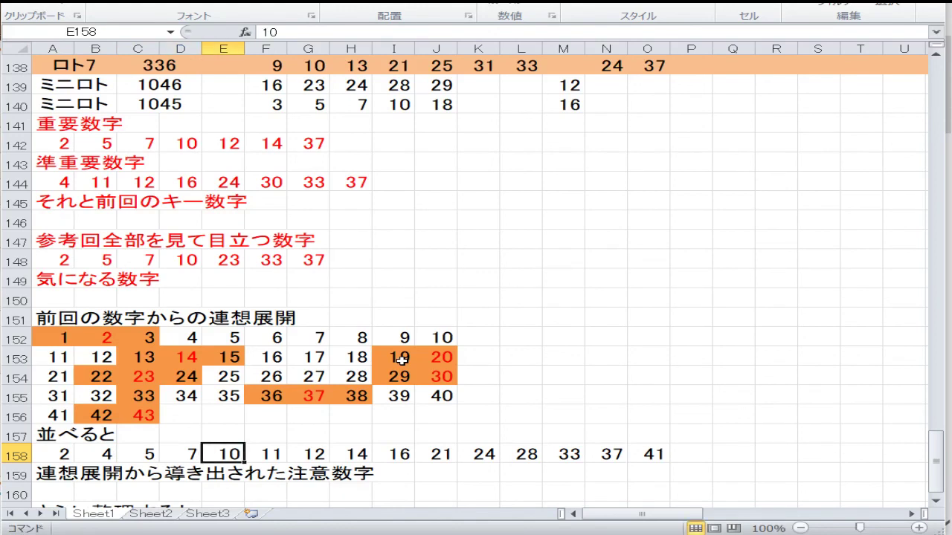
Step: Continue the 並べると list in E158:I158 with 10, 11, 12, 14 and 16
type("10")
key("Right")
type("11")
key("Right")
type("12")
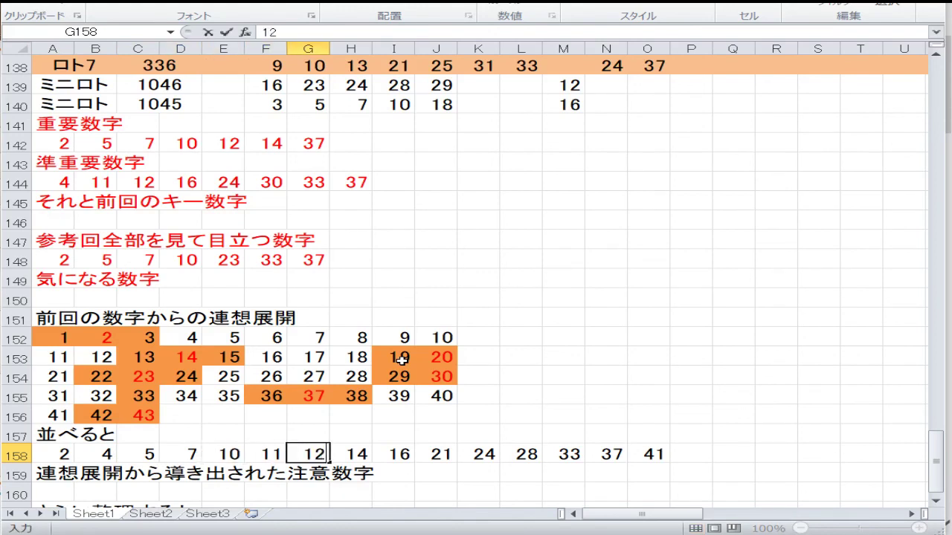
key("Right")
type("1")
key("Right")
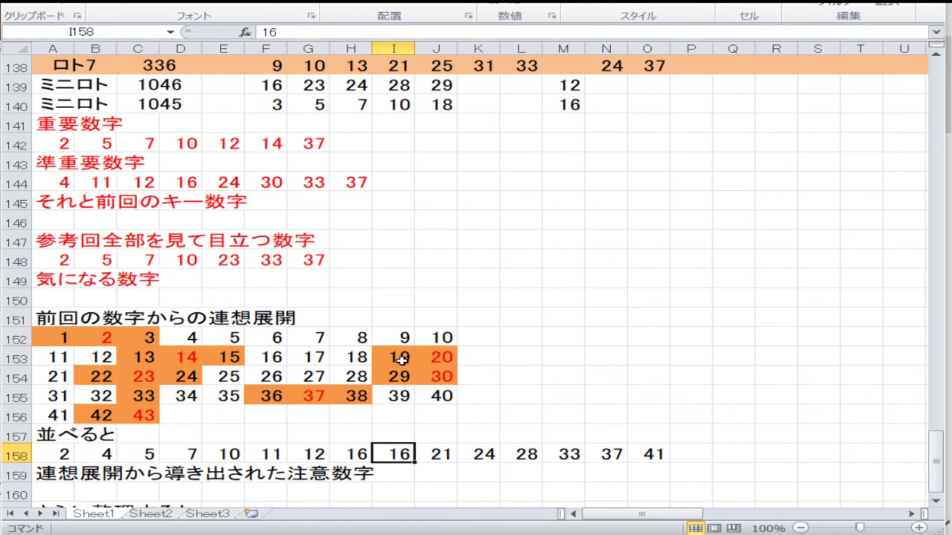
key("Left")
type("14")
key("Right")
type("1")
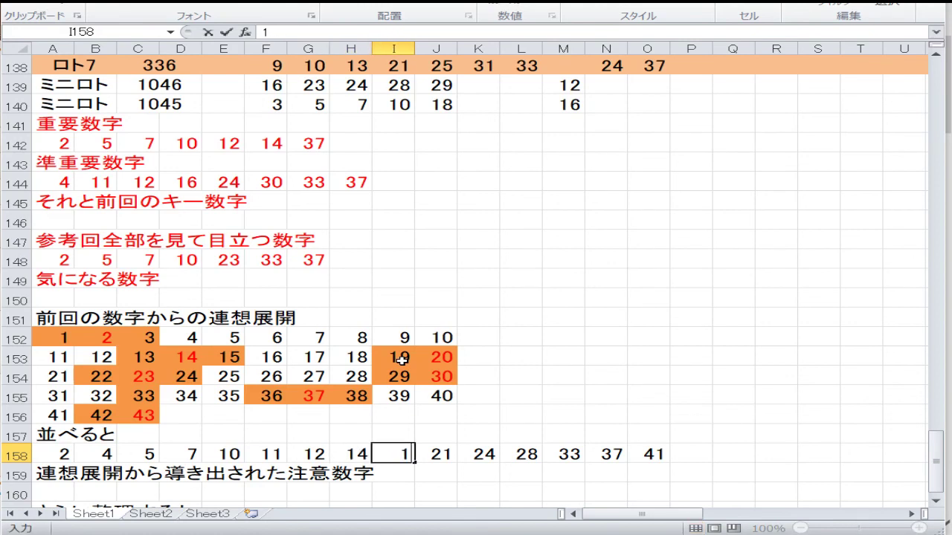
type("6")
key("Right")
Step: Fill J158:N158 of the 並べると list with 23, 24, 30, 33 and 37
type("23")
key("Right")
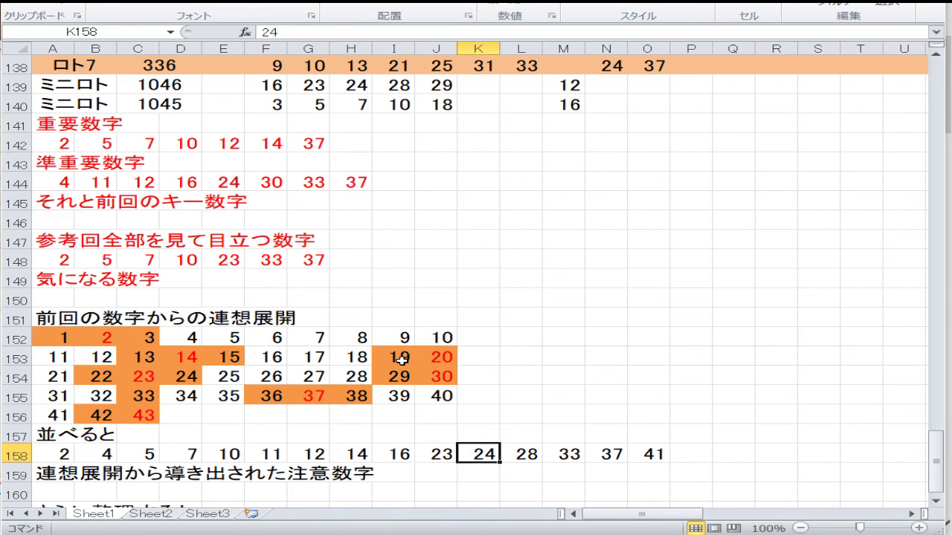
type("24")
key("Right")
type("3")
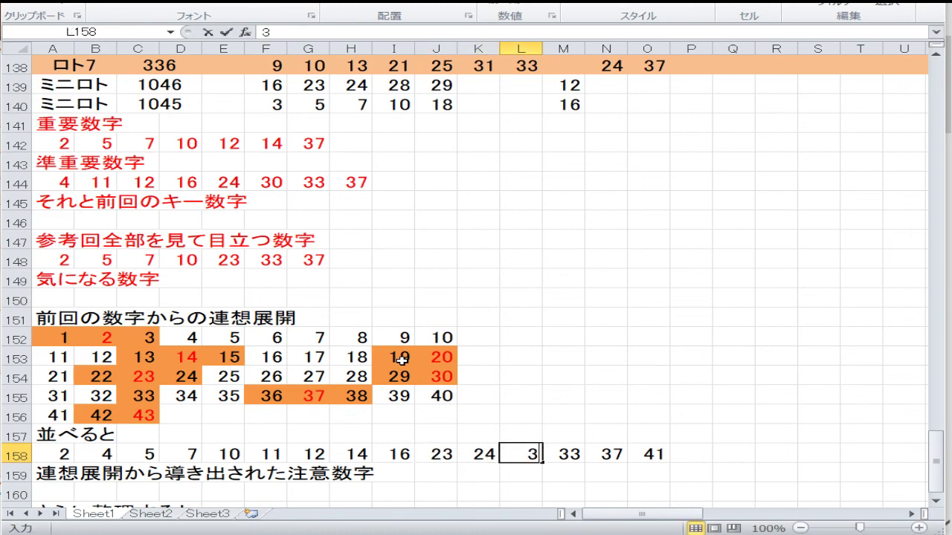
type("0")
key("Right")
type("33")
key("Right")
type("37")
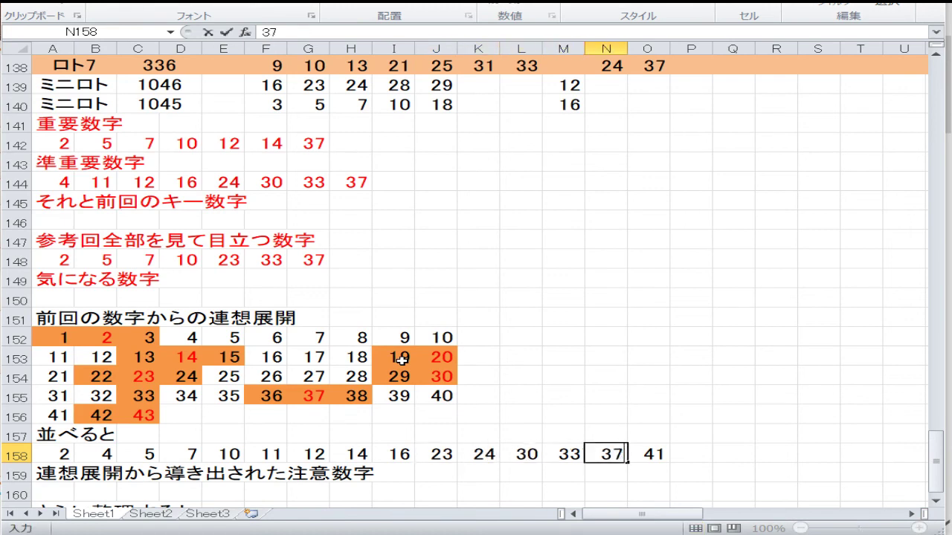
Step: Clear the leftover 41 from O158 and go back toward the start of row 159
key("Right")
key("Delete")
key("Down")
key("Left")
key("Left")
key("Left")
key("Left")
key("Left")
key("Left")
key("Left")
key("Left")
key("Left")
key("Left")
key("Left")
key("Left")
key("Left")
key("Left")
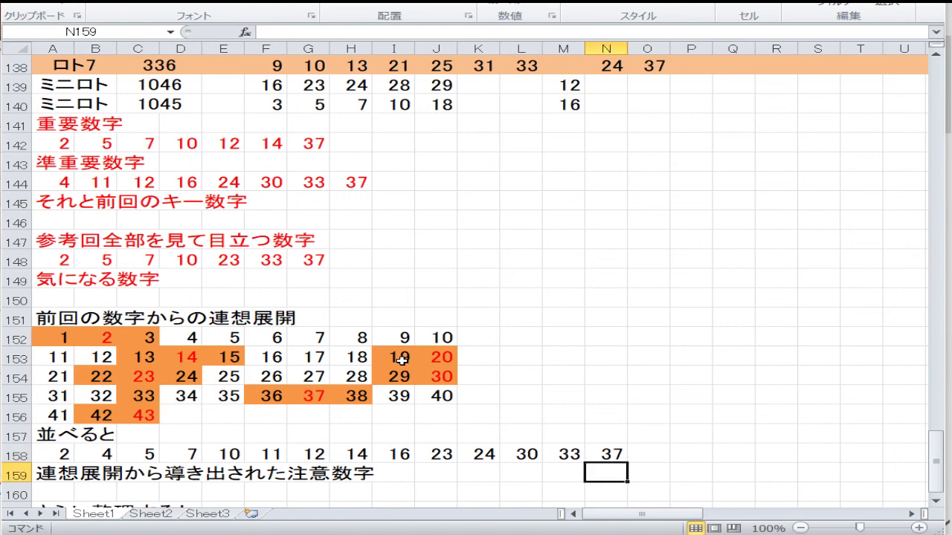
Step: Examine the finished 並べると list together with the 注意数字 and さらに整理すると sections below it, down to row 166
key("Down")
key("Down")
key("Down")
key("Down")
key("Down")
key("Down")
key("Down")
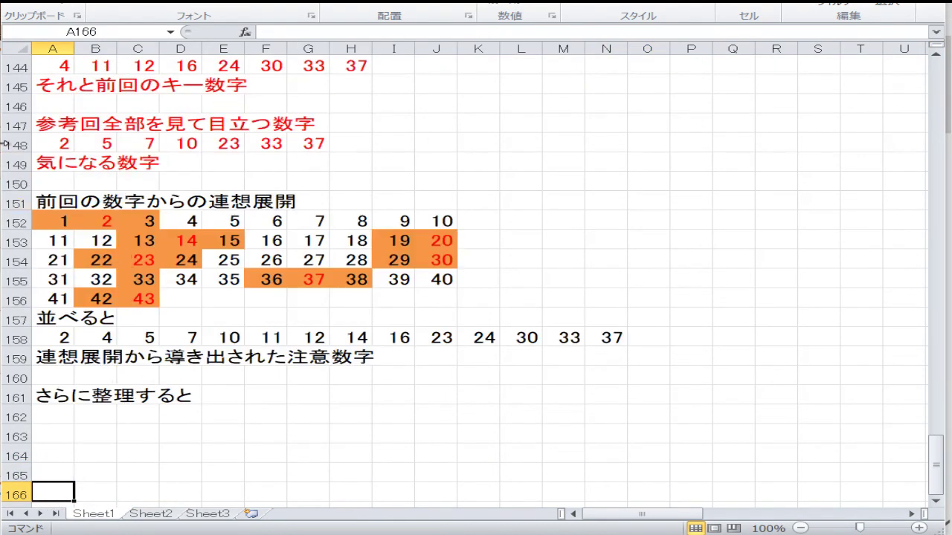
key("Down")
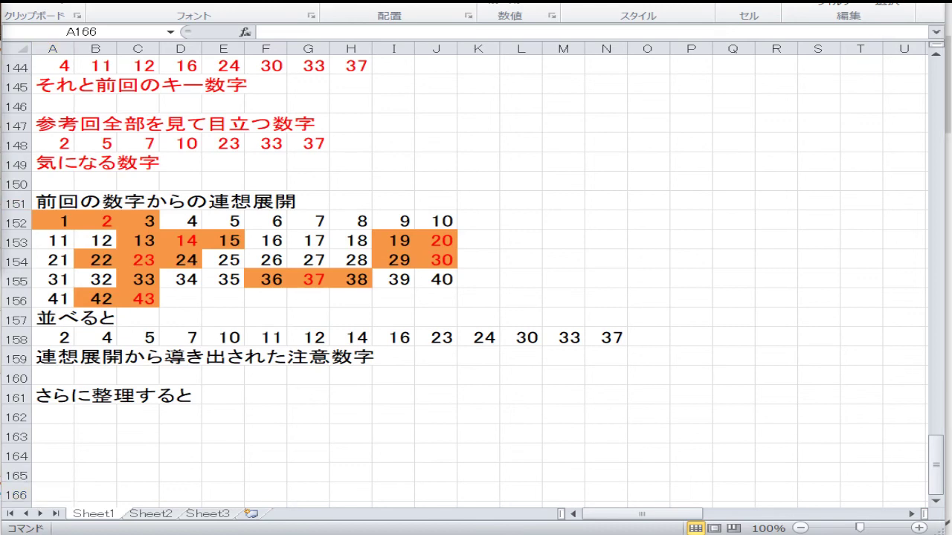